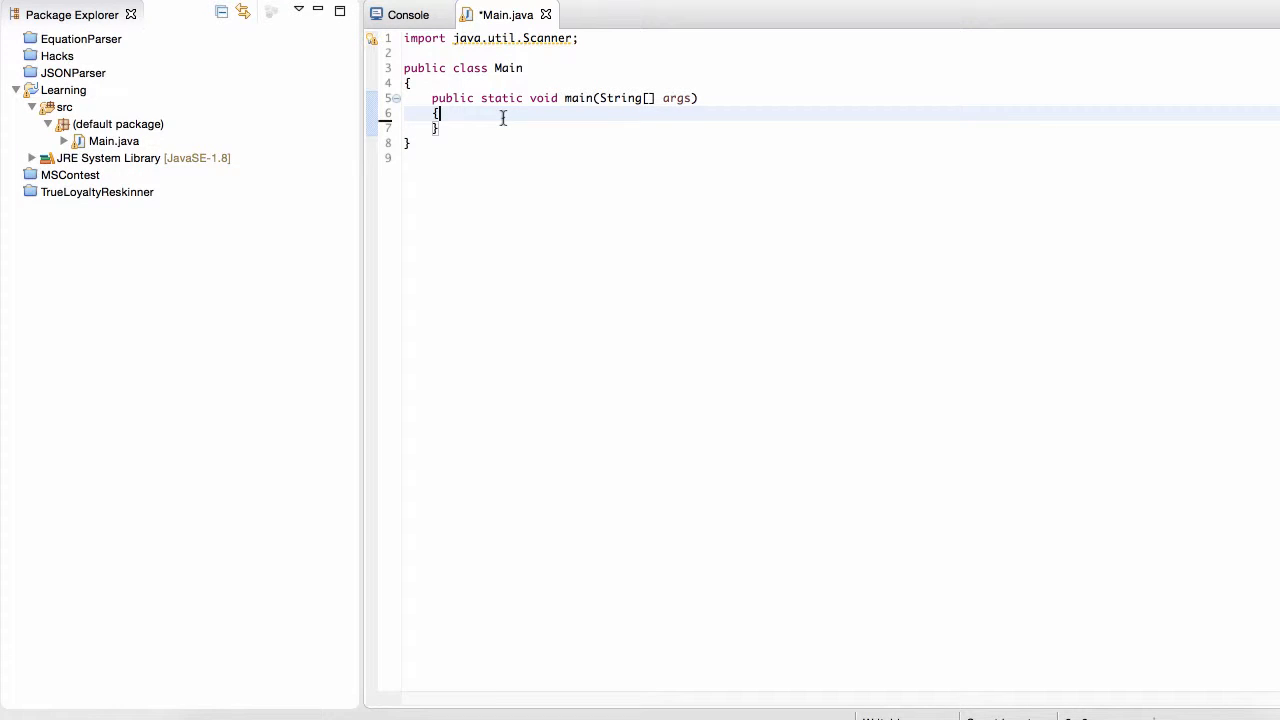
Step: Remove the unused Scanner import, leave an indented empty line in main, and save Main.java
{"action": "key", "text": "Return"}
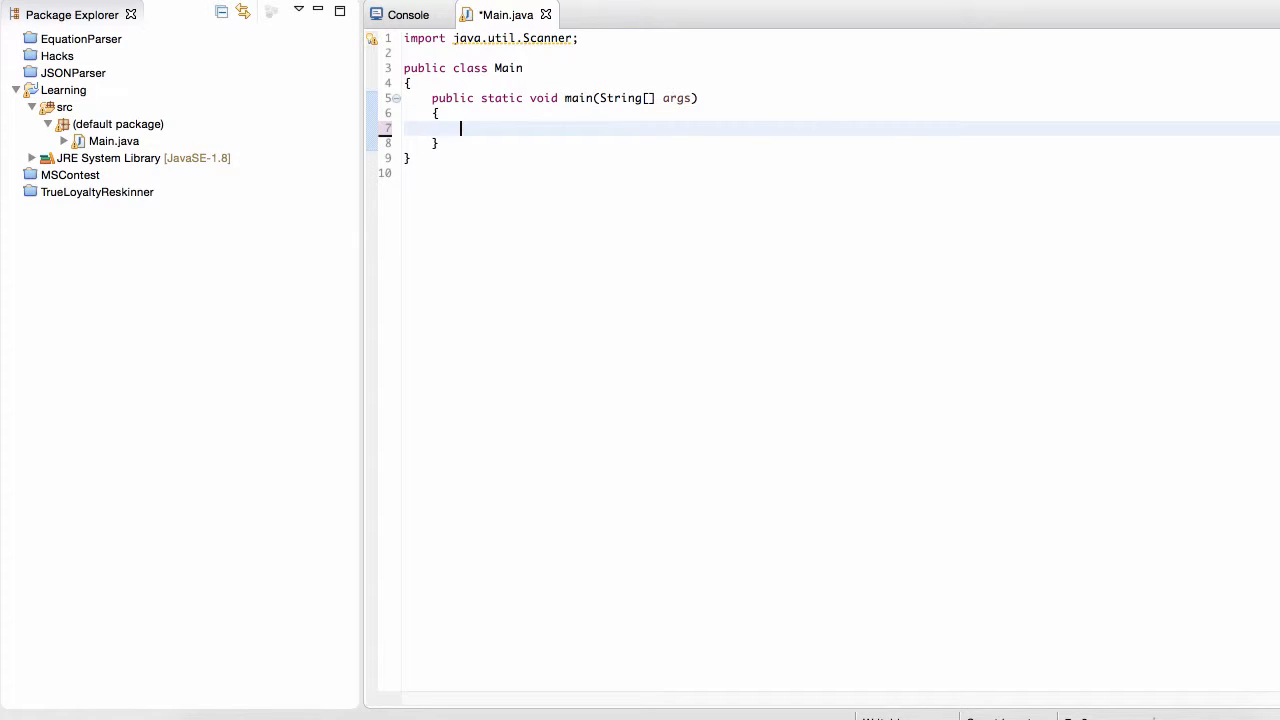
{"action": "key", "text": "ctrl+s"}
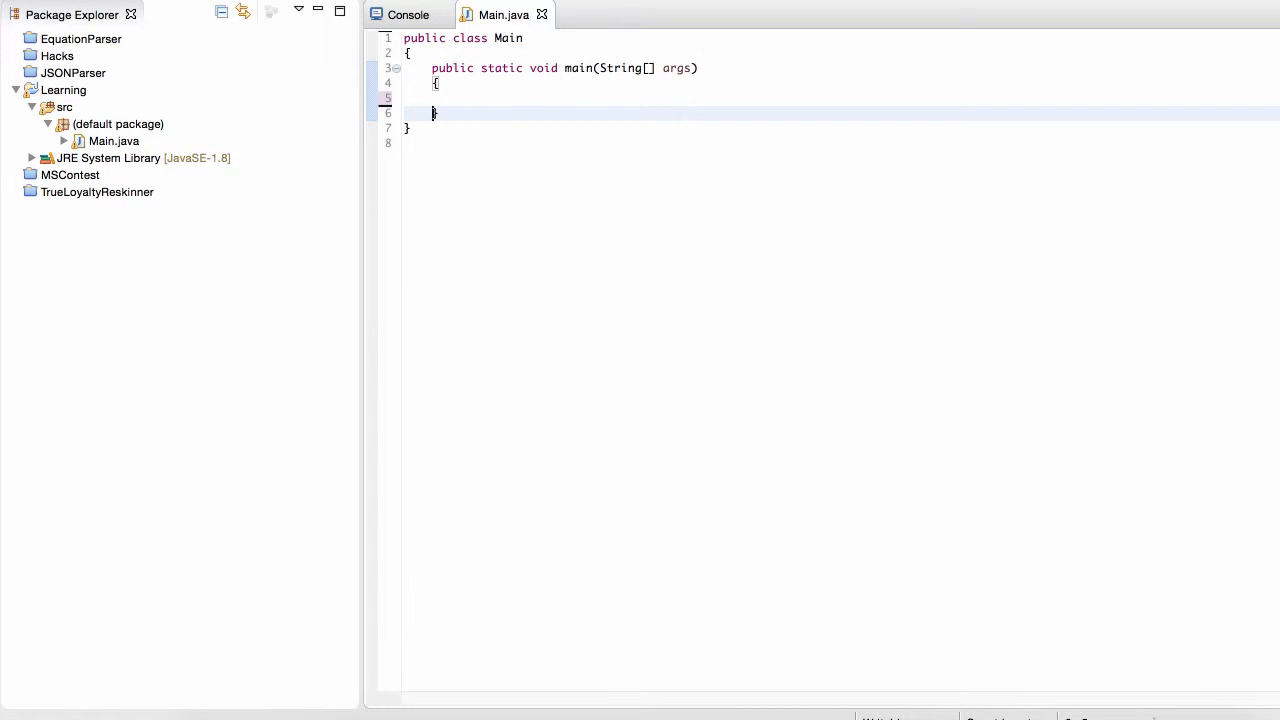
{"action": "key", "text": "Tab"}
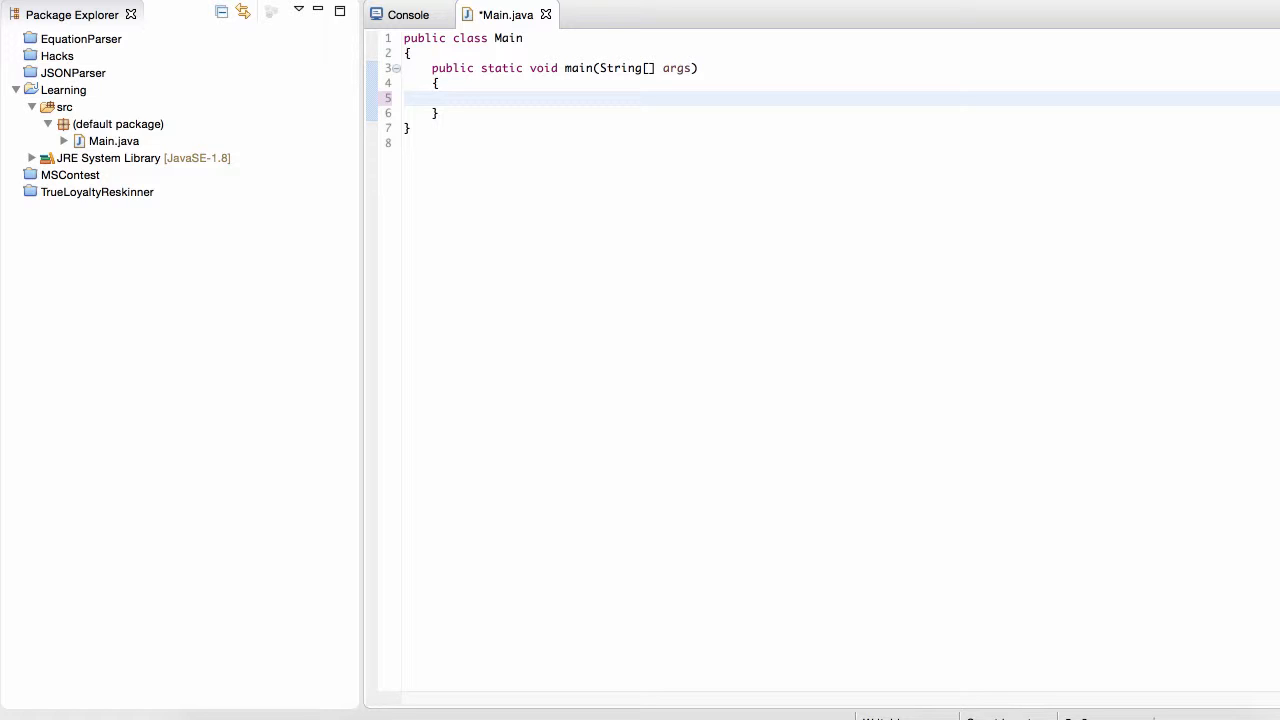
{"action": "key", "text": "ctrl+s"}
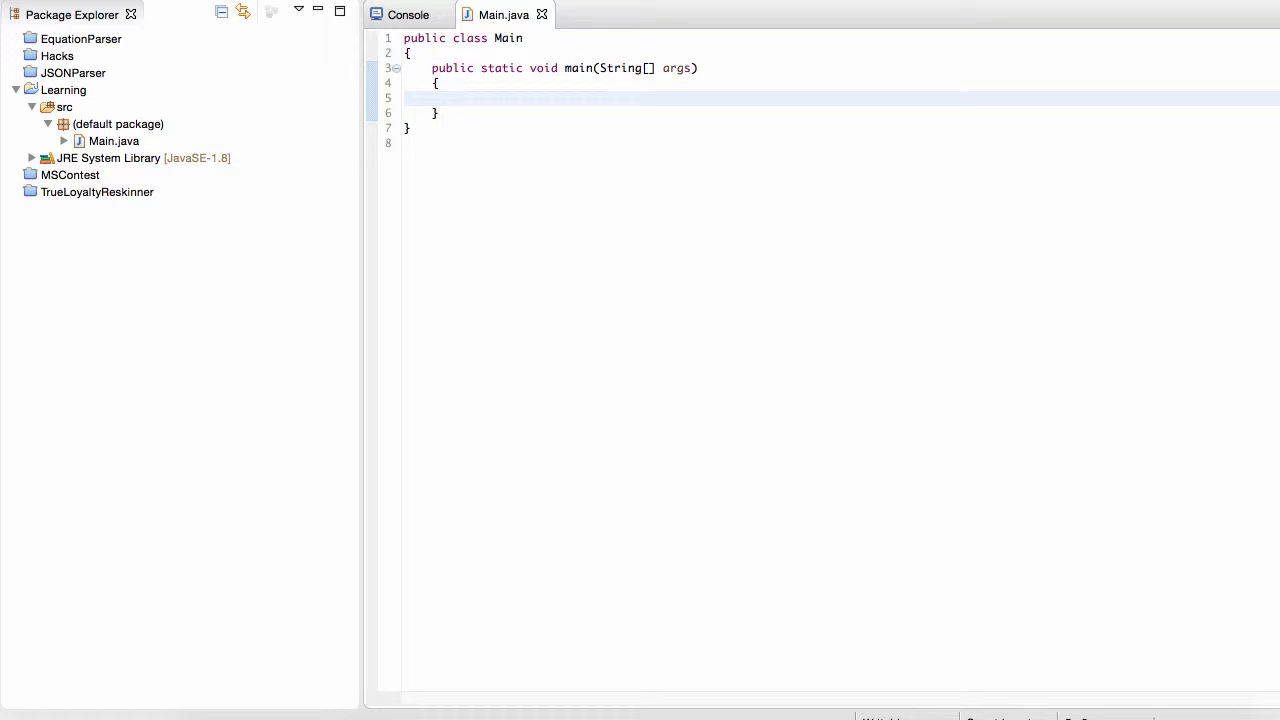
{"action": "key", "text": "ctrl+space"}
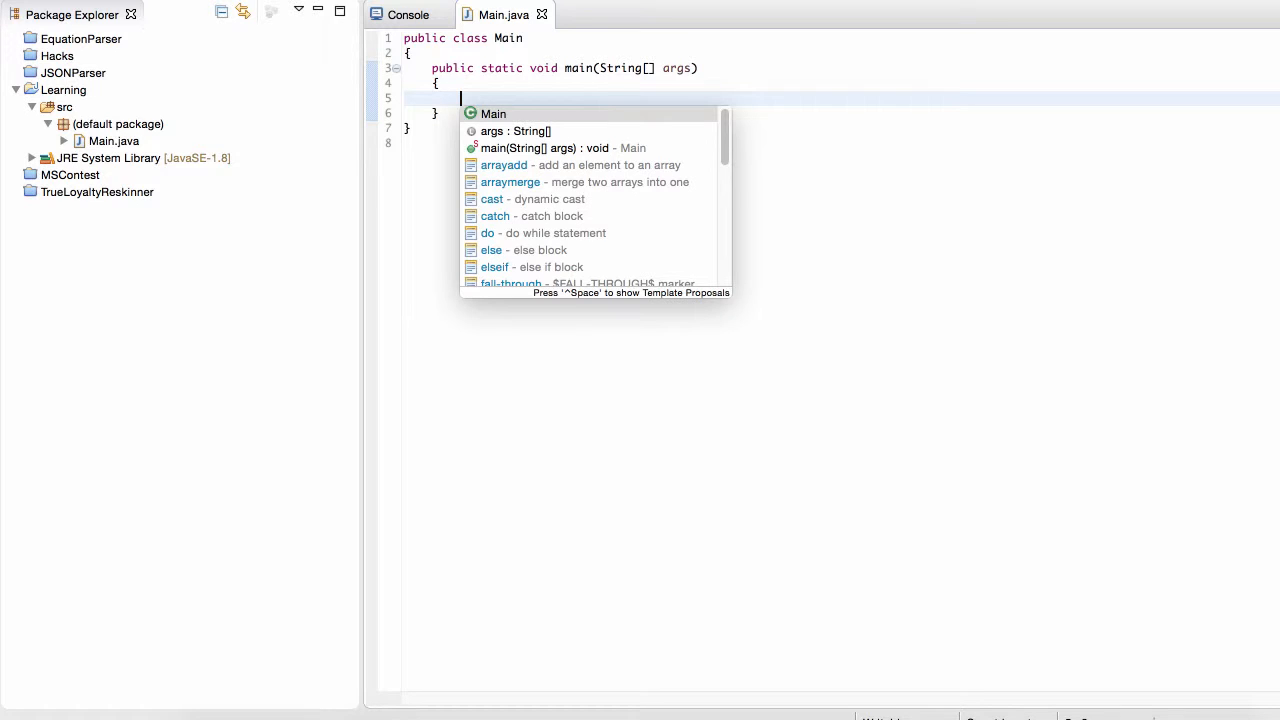
{"action": "key", "text": "Tab"}
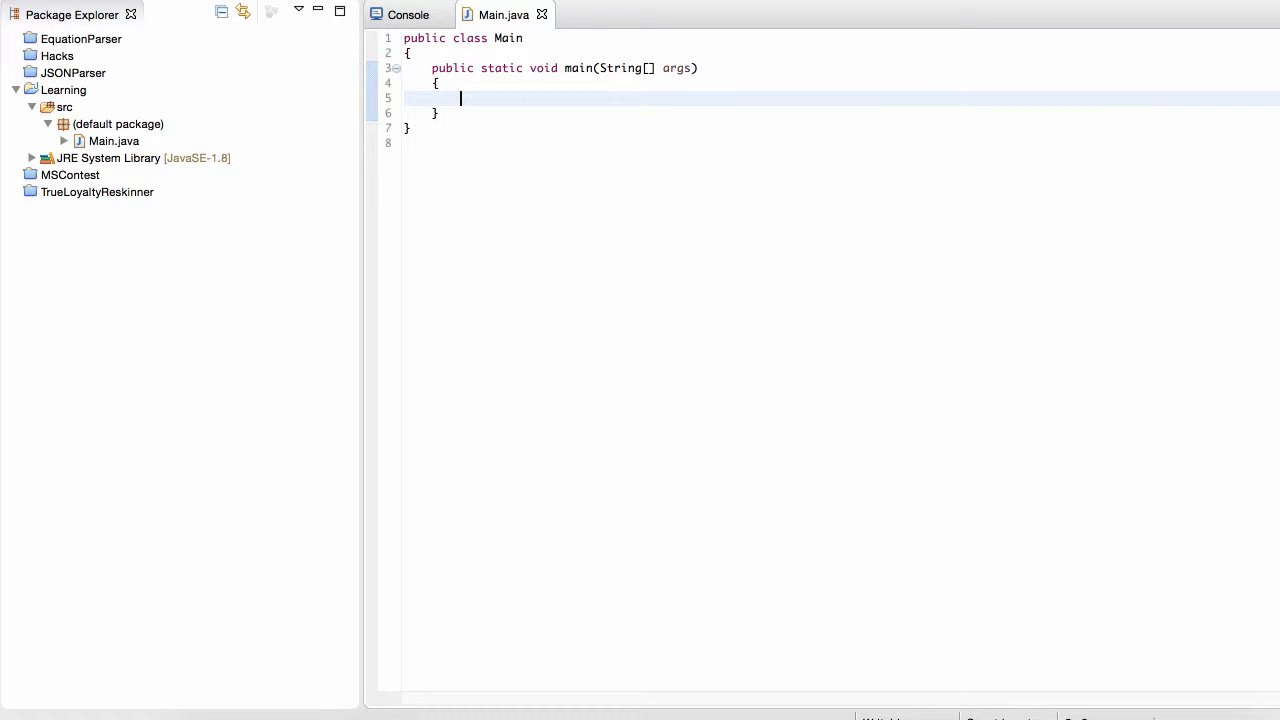
Step: Check the empty console output, then return to the Main.java source
{"action": "left_click", "coordinate": [404, 14]}
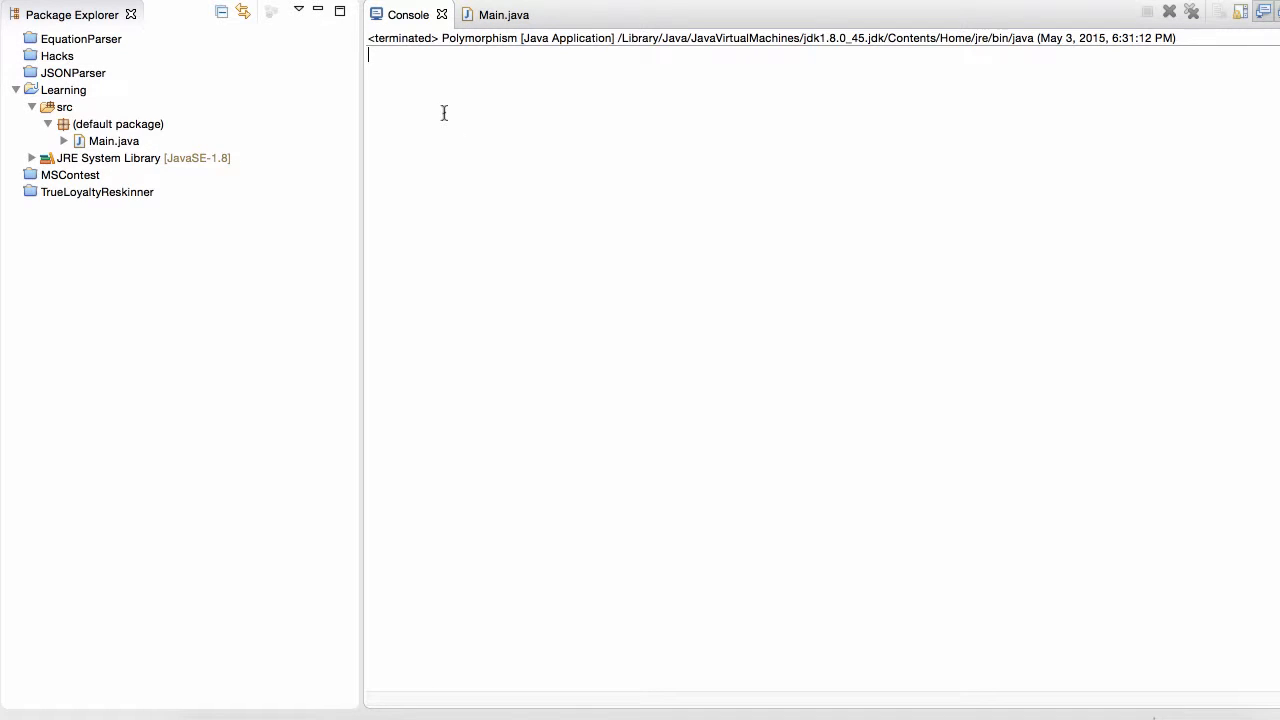
{"action": "left_click", "coordinate": [444, 113]}
{"action": "left_click", "coordinate": [490, 14]}
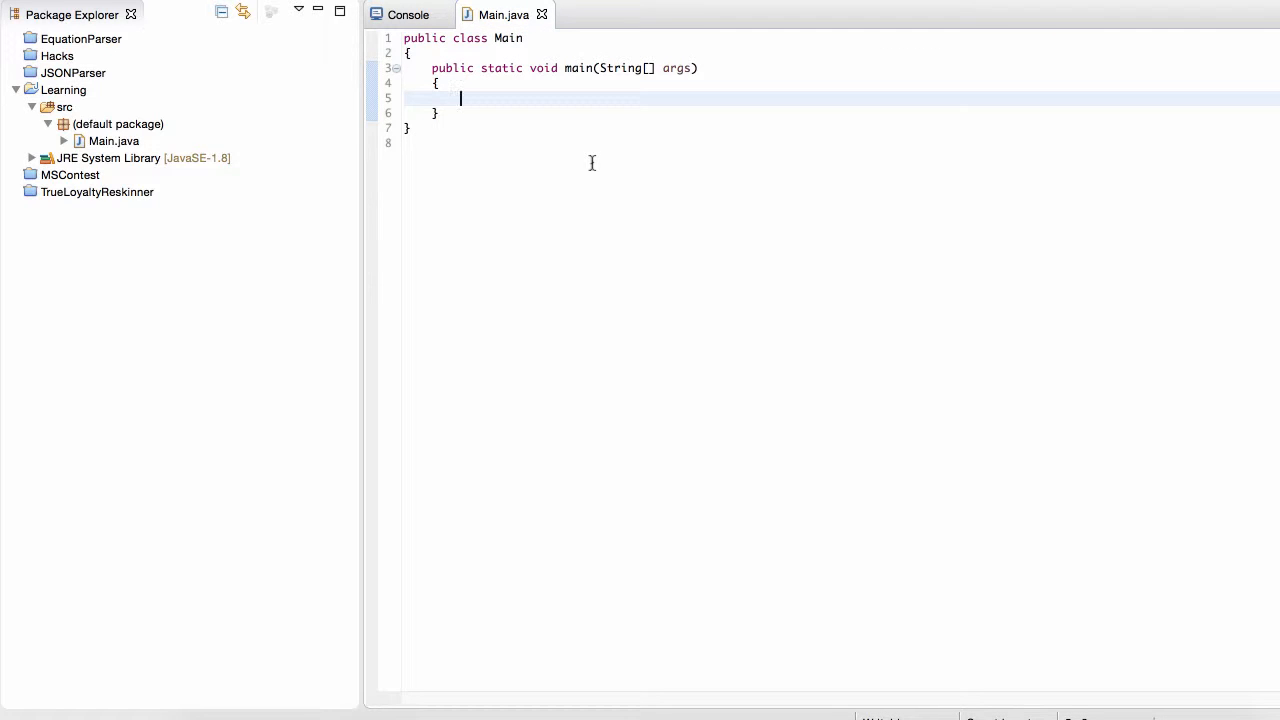
{"action": "type", "text": "Sca"}
Step: Declare Scanner scanner = new Scanner(System.in) in main with its import, and save
{"action": "key", "text": "Return"}
{"action": "type", "text": "Scanner scanner"}
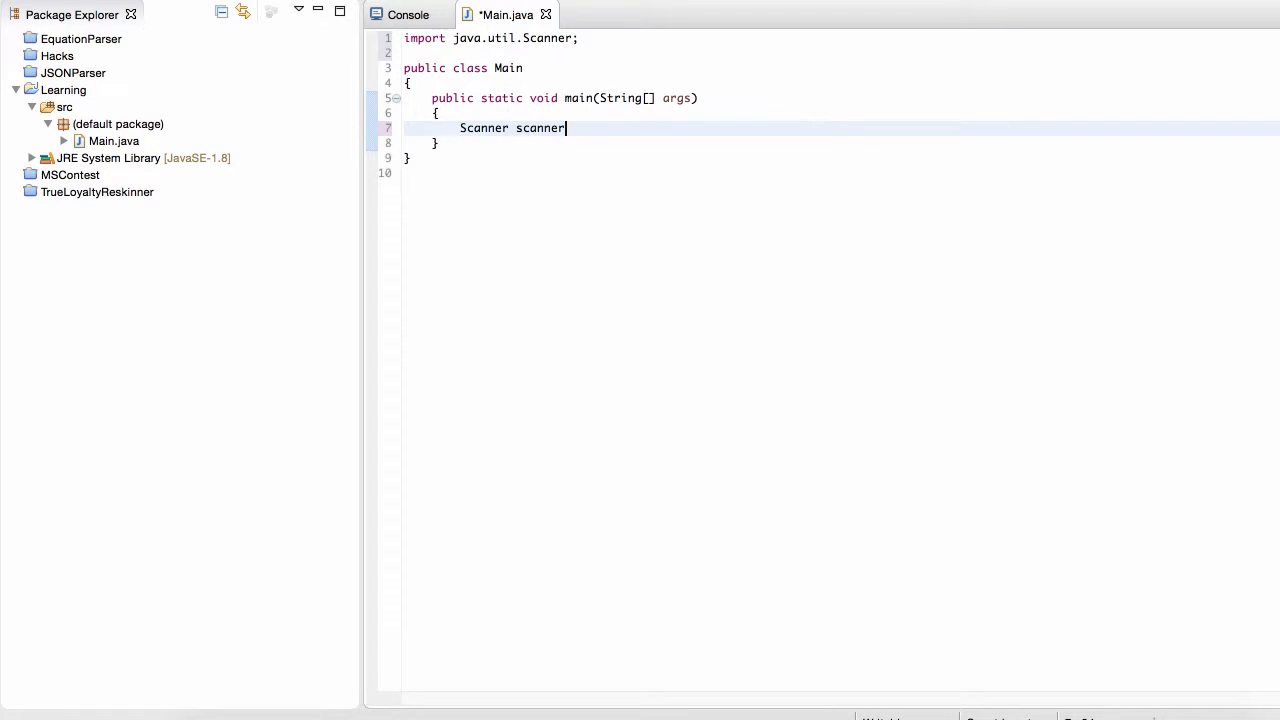
{"action": "type", "text": " = new "}
{"action": "type", "text": "Sca"}
{"action": "key", "text": "Return"}
{"action": "type", "text": "Sys"}
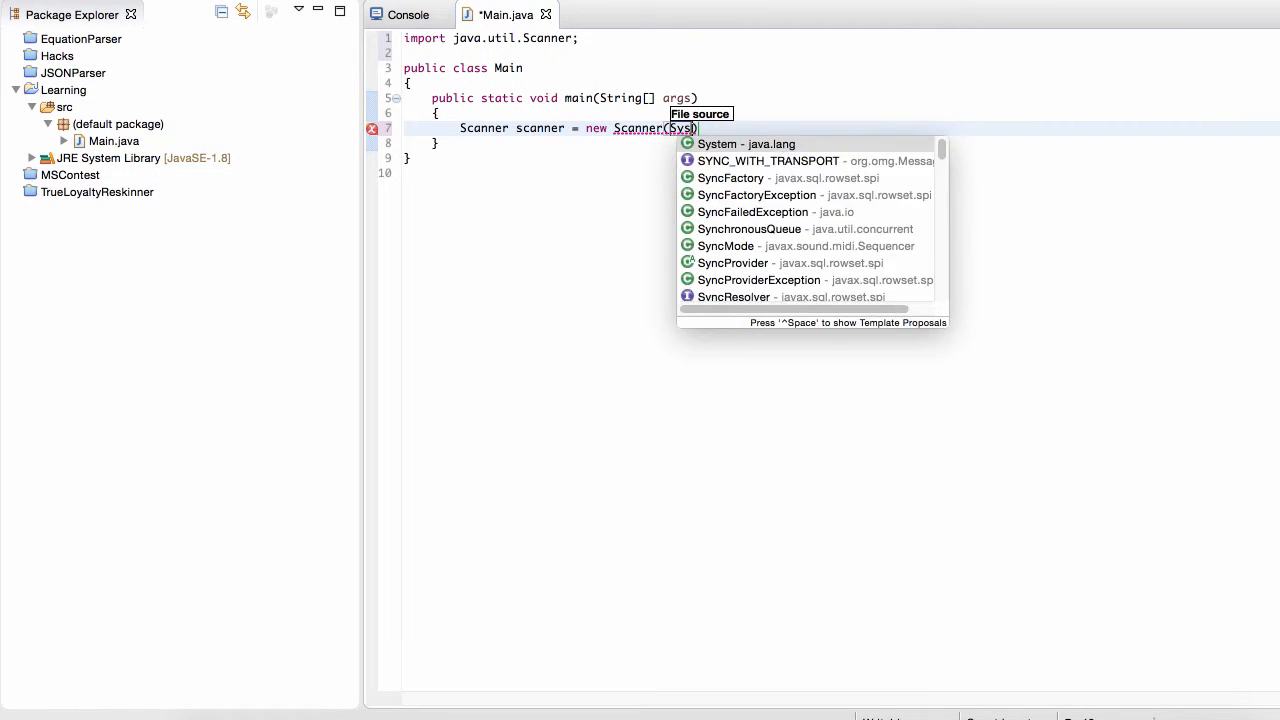
{"action": "key", "text": "Return"}
{"action": "type", "text": ".in"}
{"action": "key", "text": "Return"}
{"action": "type", "text": ";"}
{"action": "key", "text": "ctrl+s"}
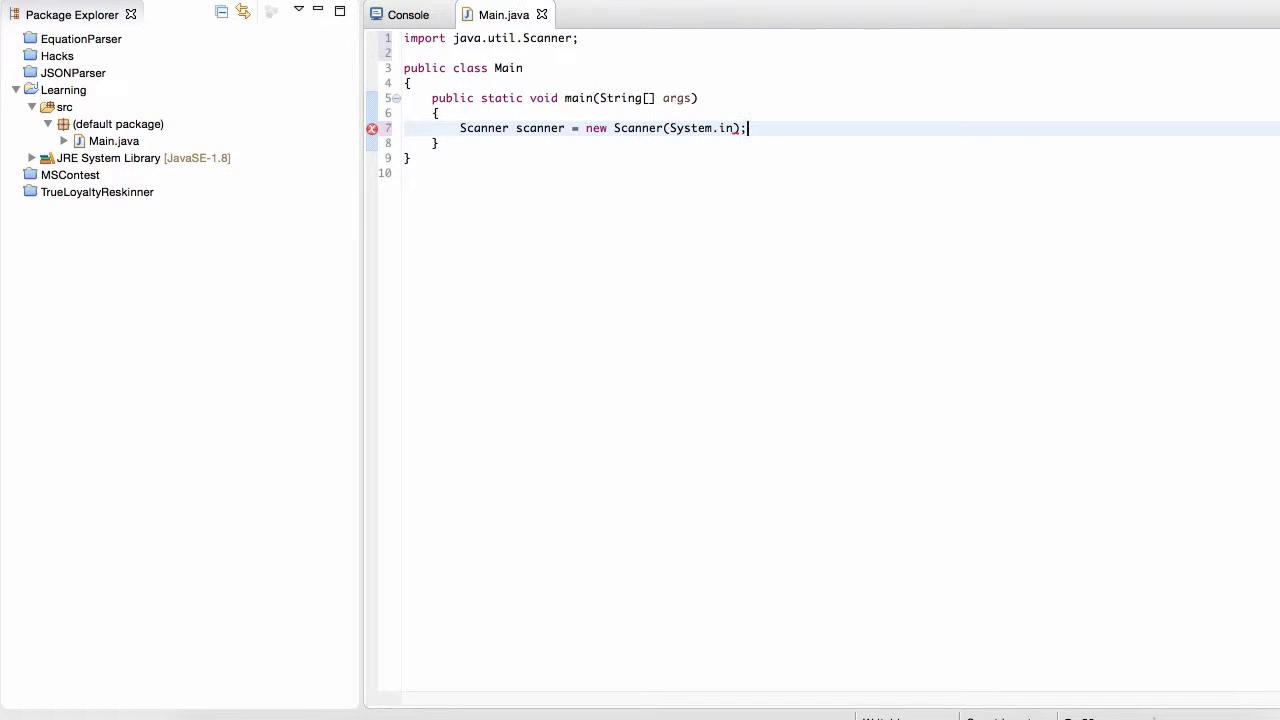
{"action": "left_click", "coordinate": [733, 100]}
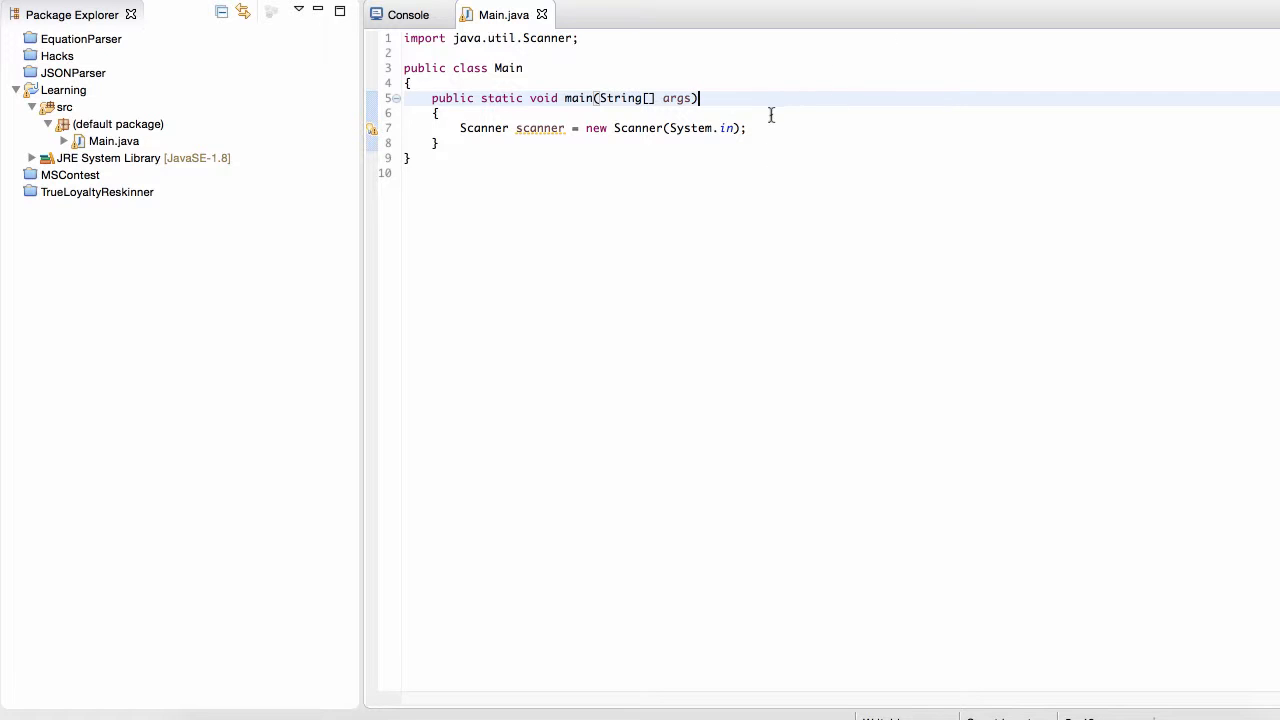
{"action": "left_click_drag", "start_coordinate": [734, 128], "coordinate": [666, 128]}
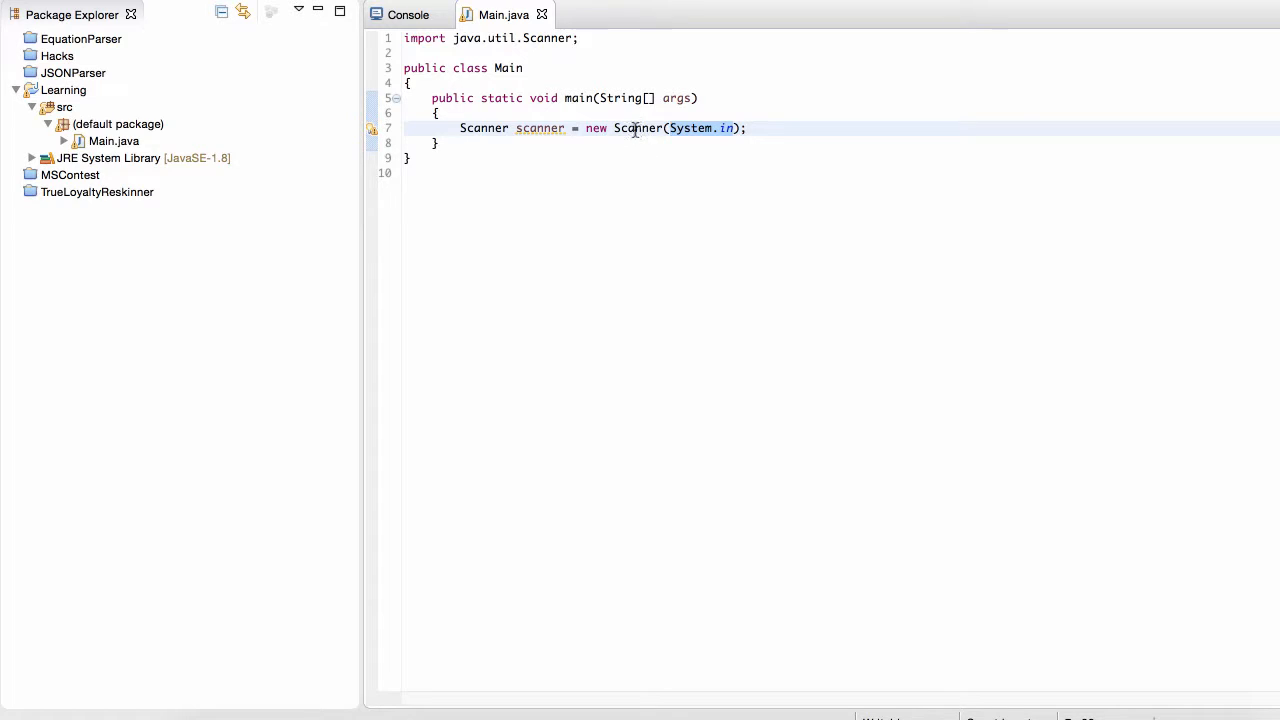
{"action": "left_click", "coordinate": [757, 131]}
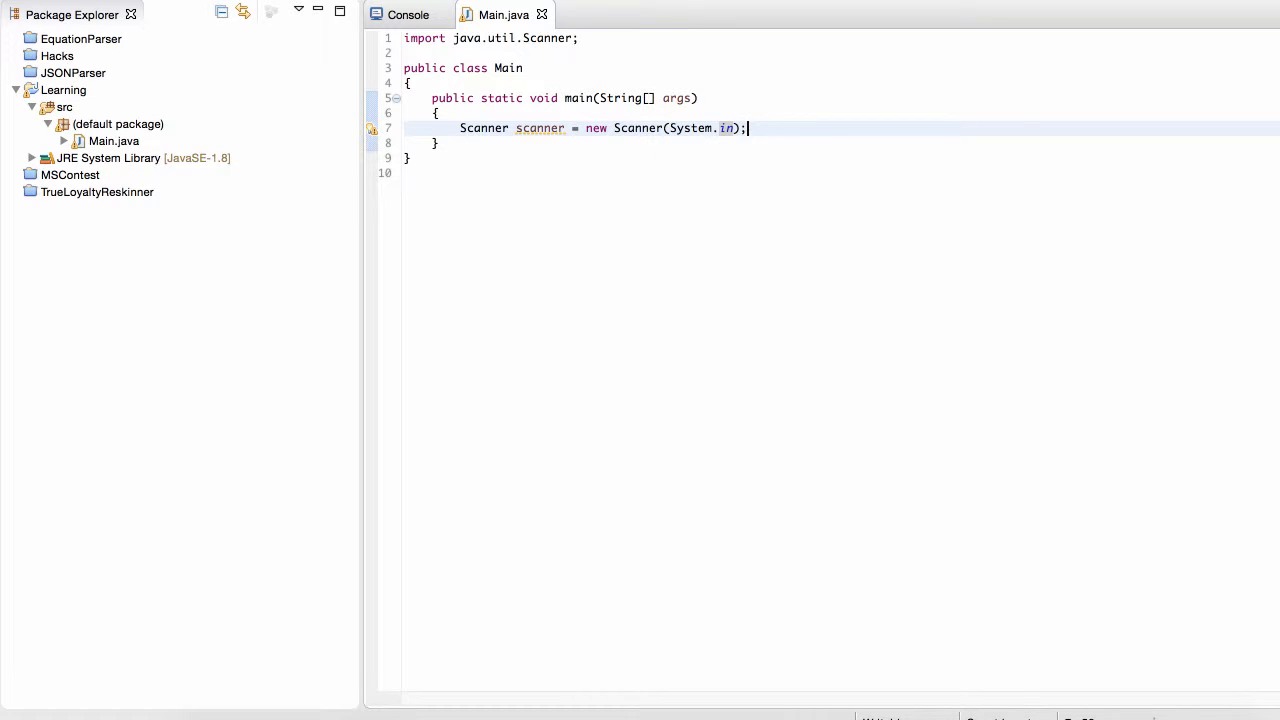
Step: Add a while(scanner.hasNextLine()) loop with an empty braced body
{"action": "key", "text": "Return"}
{"action": "type", "text": "while"}
{"action": "key", "text": "Return"}
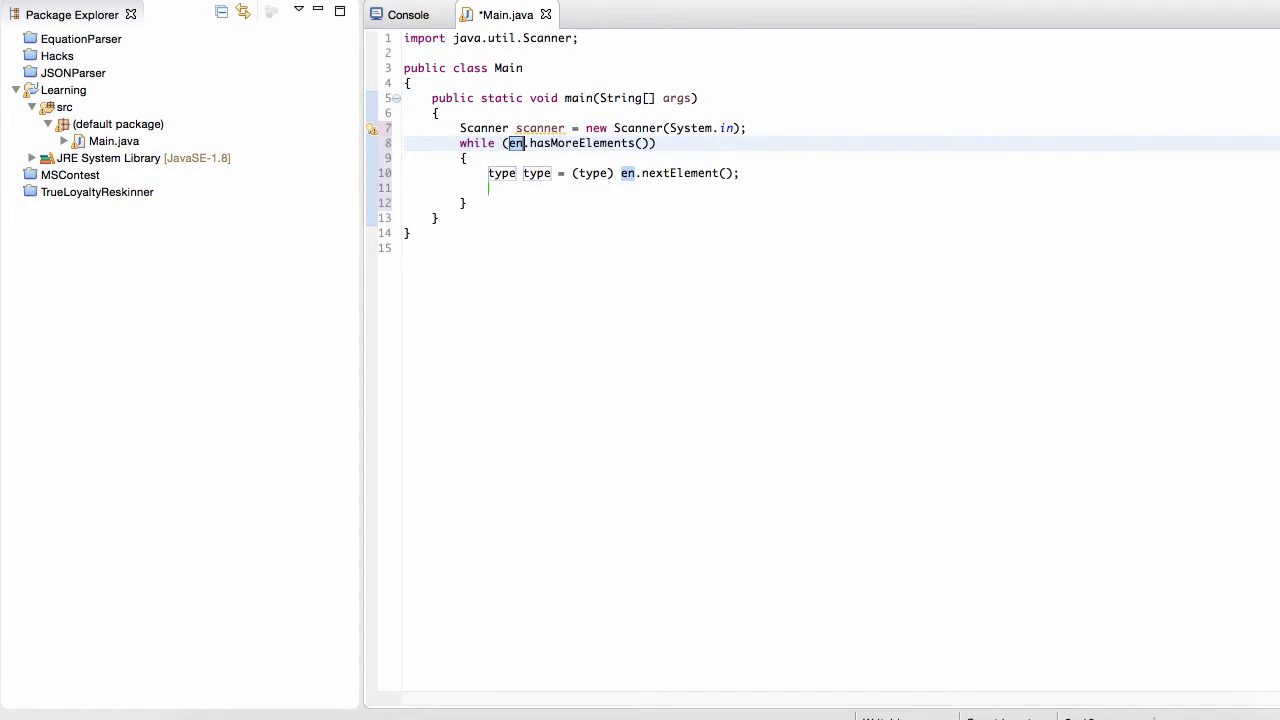
{"action": "key", "text": "ctrl+z"}
{"action": "type", "text": "("}
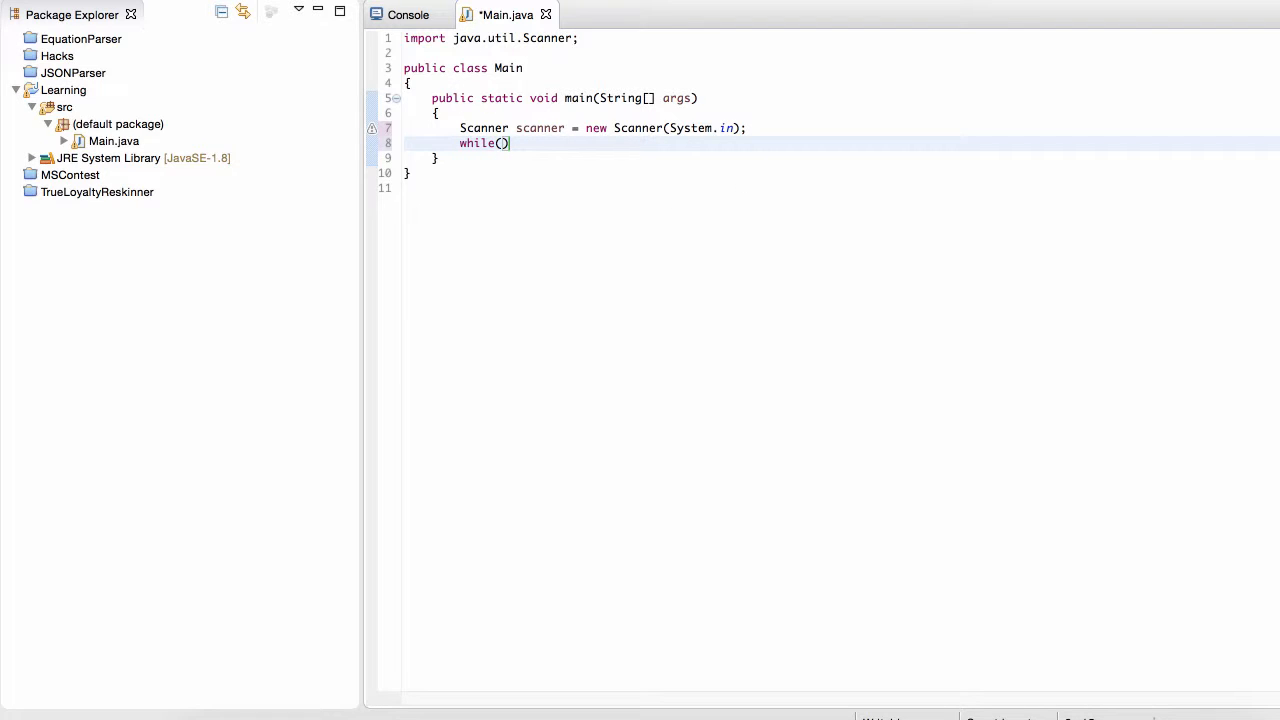
{"action": "type", "text": "scann"}
{"action": "key", "text": "Return"}
{"action": "type", "text": "."}
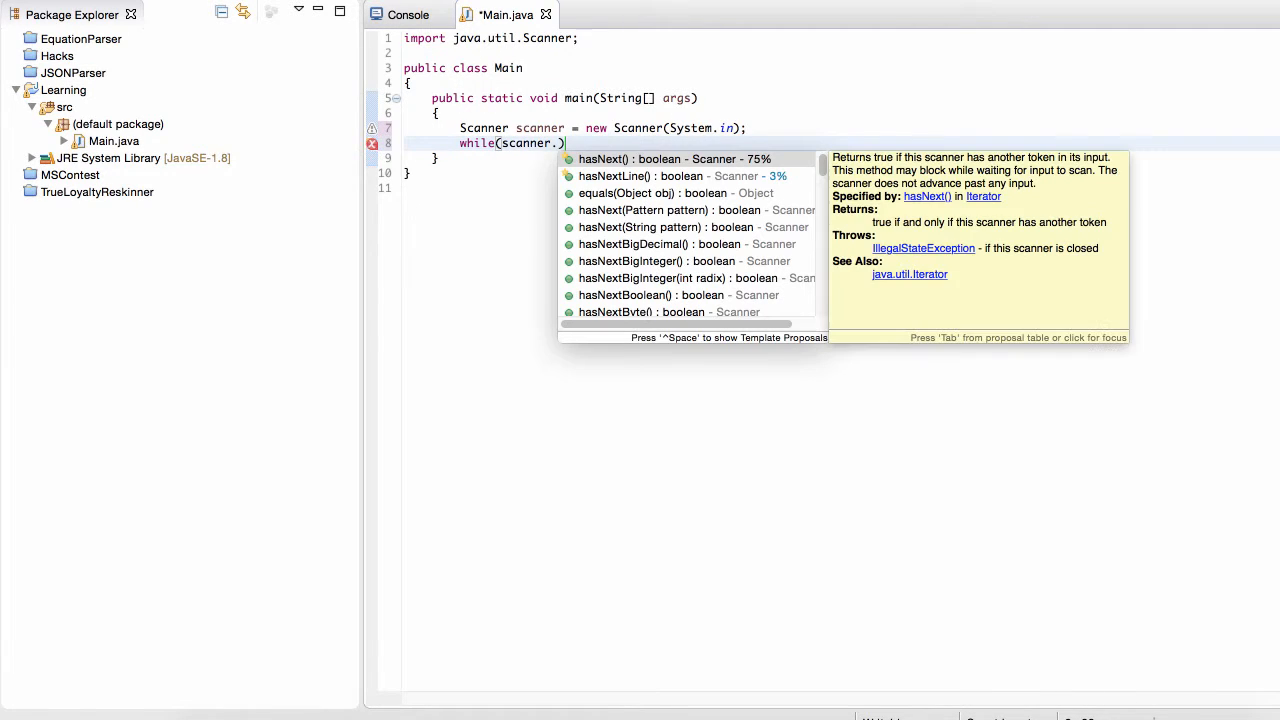
{"action": "key", "text": "Down"}
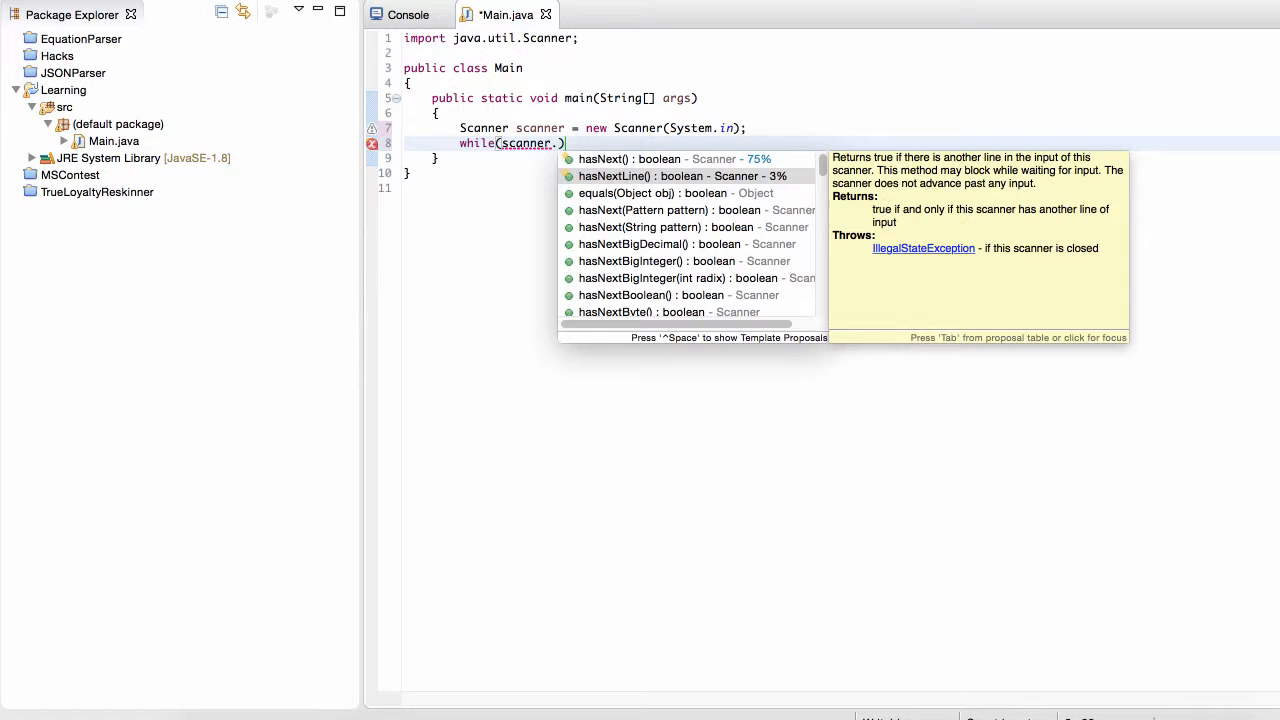
{"action": "key", "text": "Return"}
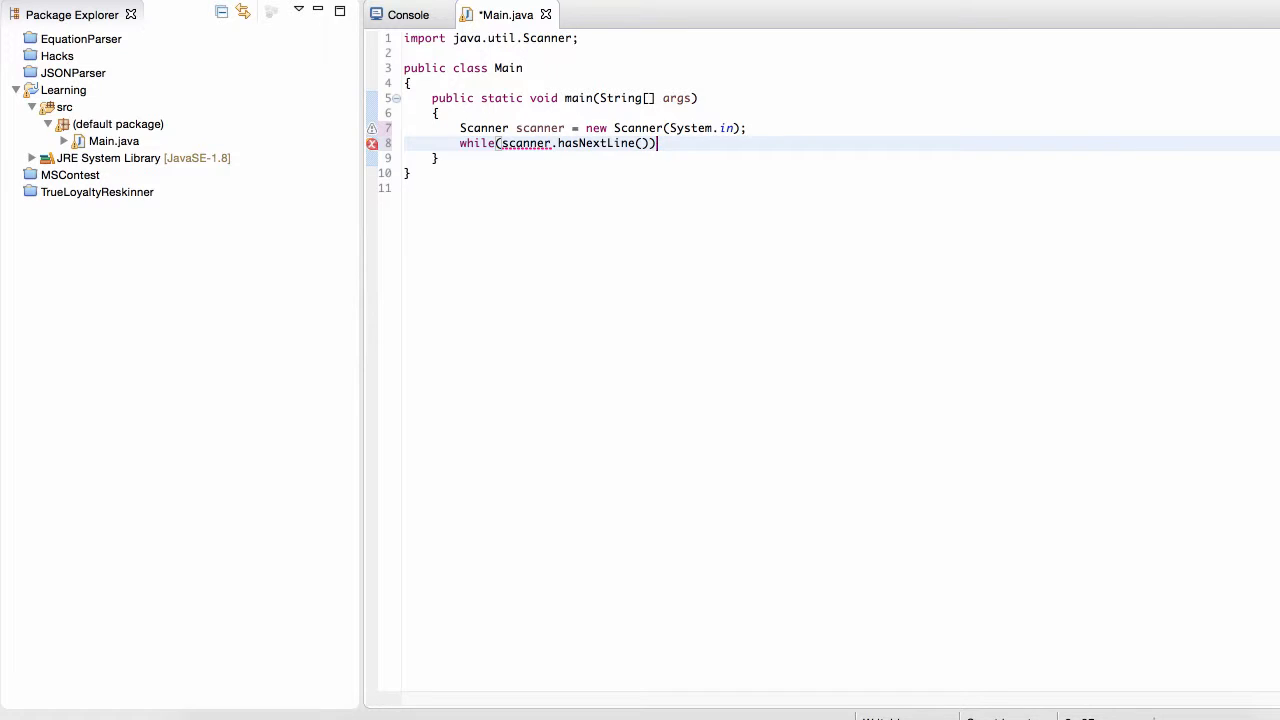
{"action": "key", "text": "Return"}
{"action": "type", "text": "{"}
{"action": "key", "text": "Return"}
{"action": "key", "text": "ctrl+s"}
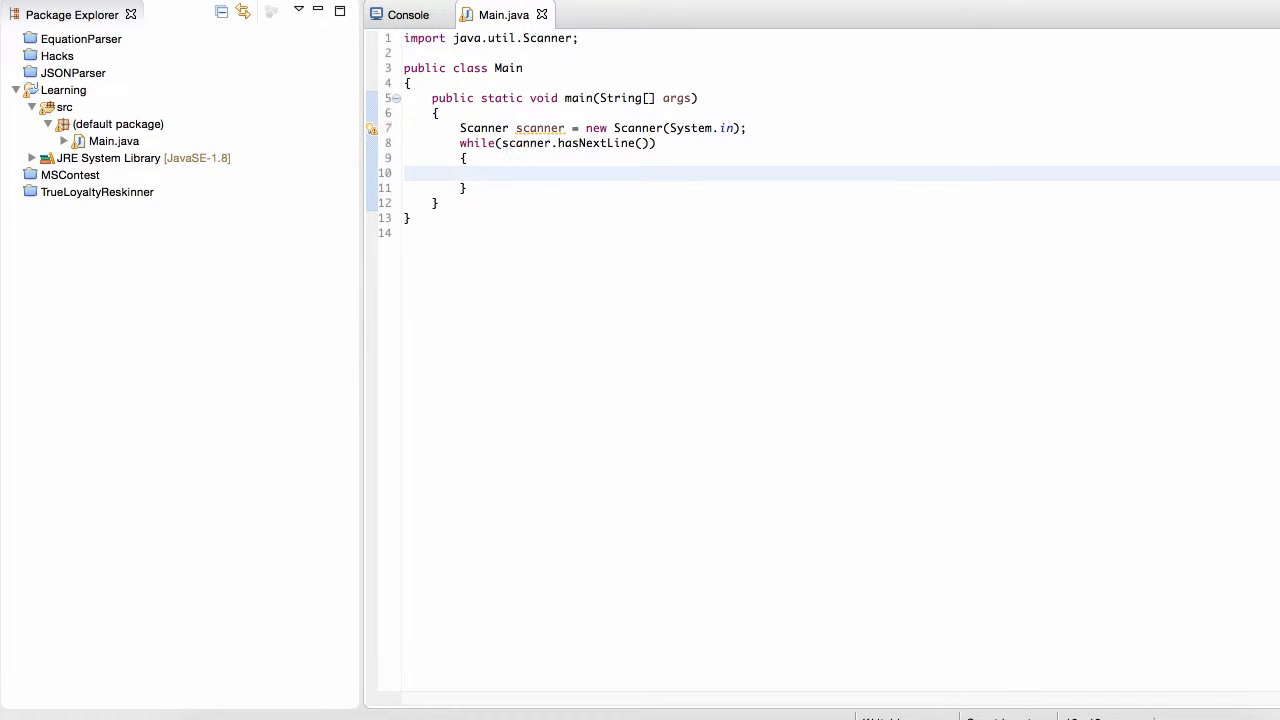
{"action": "type", "text": "String "}
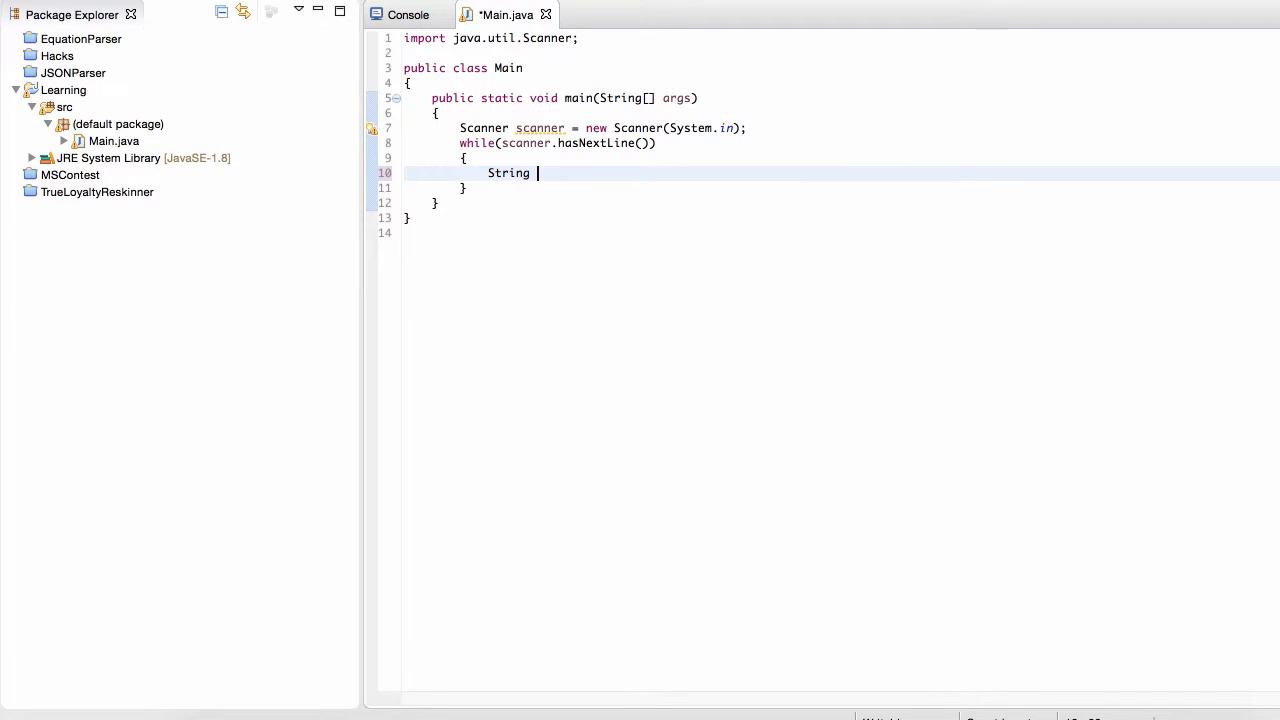
{"action": "type", "text": "input =String sca"}
Step: Inside the loop, read each line into String input = scanner.nextLine()
{"action": "key", "text": "BackSpace"}
{"action": "key", "text": "BackSpace"}
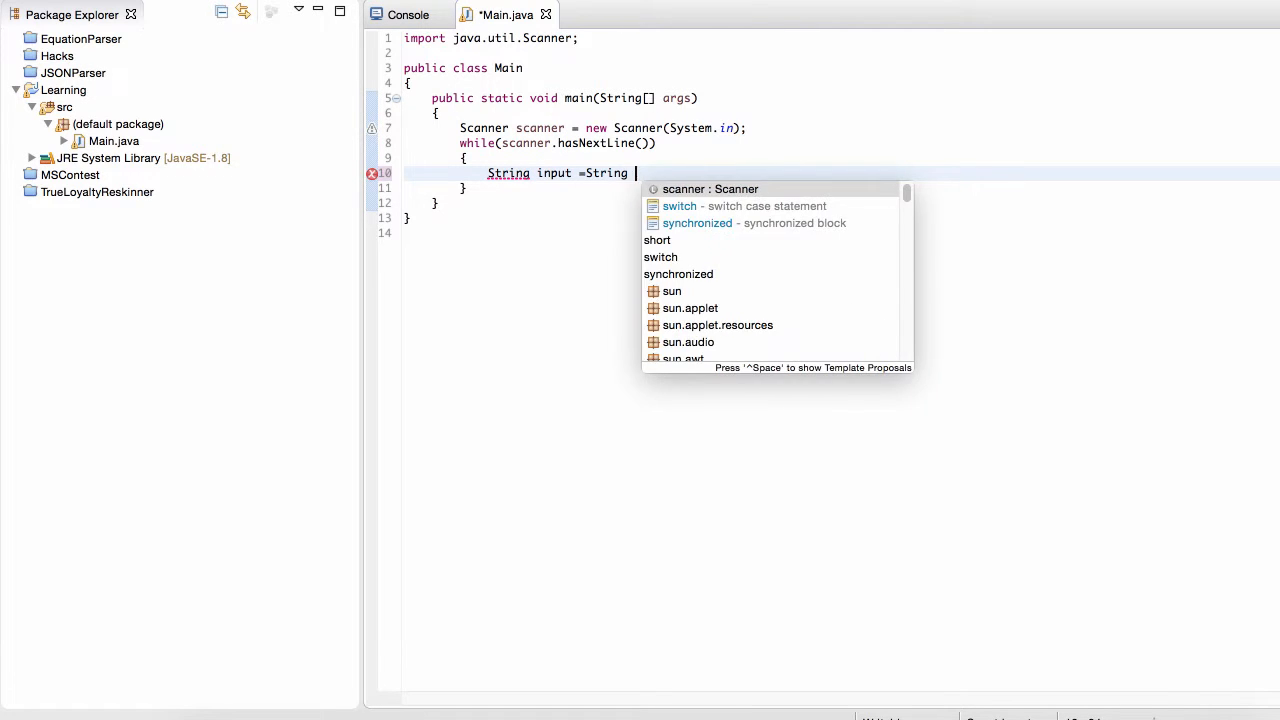
{"action": "key", "text": "BackSpace"}
{"action": "key", "text": "BackSpace"}
{"action": "key", "text": "BackSpace"}
{"action": "key", "text": "BackSpace"}
{"action": "key", "text": "BackSpace"}
{"action": "key", "text": "BackSpace"}
{"action": "key", "text": "BackSpace"}
{"action": "type", "text": "scan"}
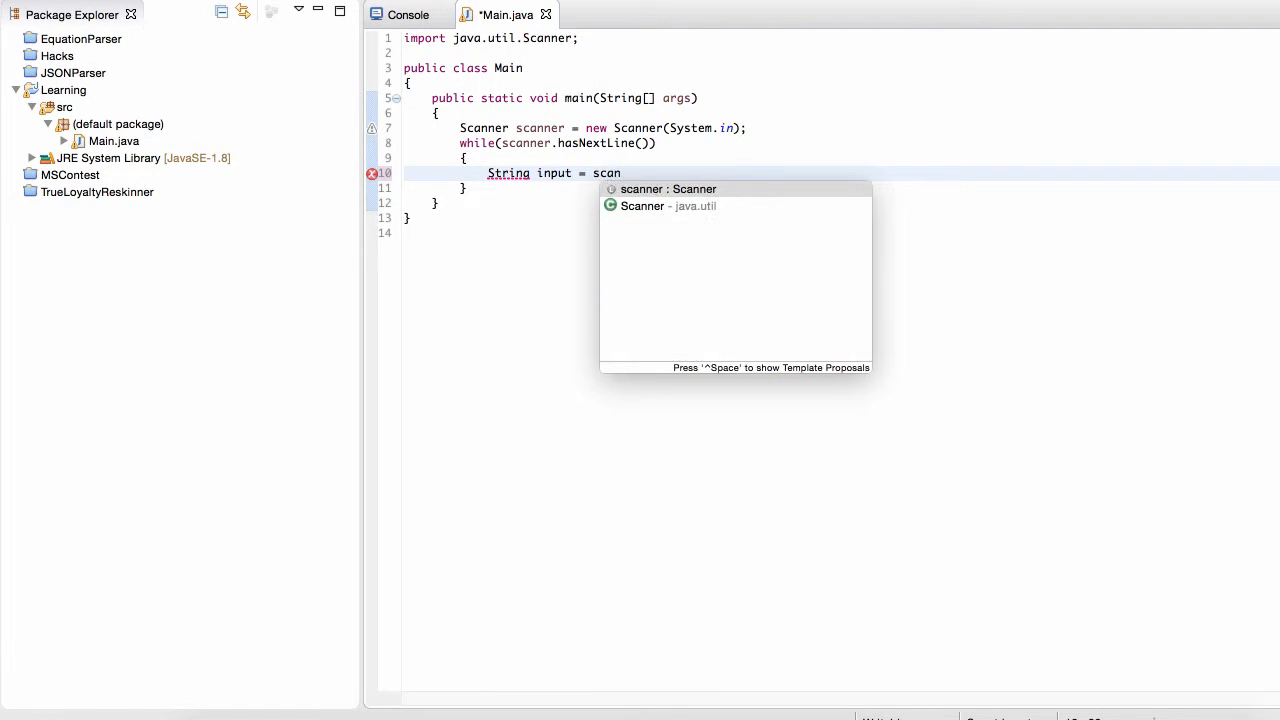
{"action": "type", "text": "ner.nextLine();"}
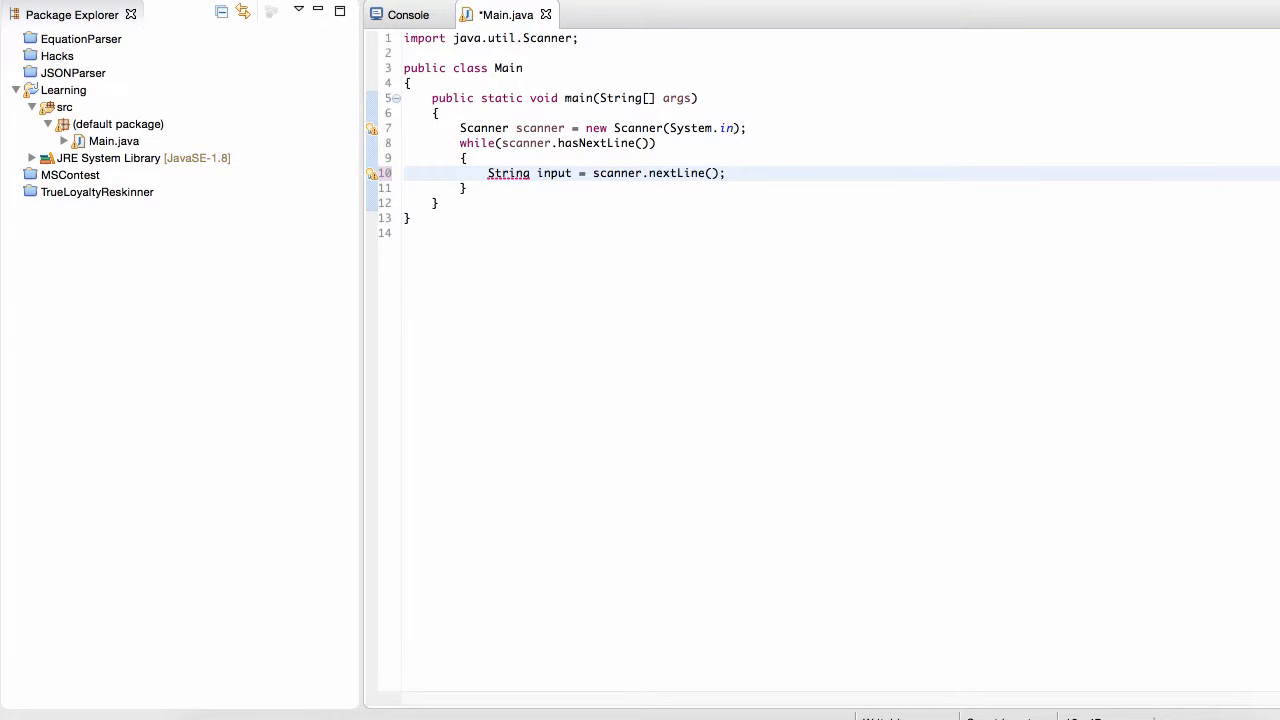
{"action": "key", "text": "Return"}
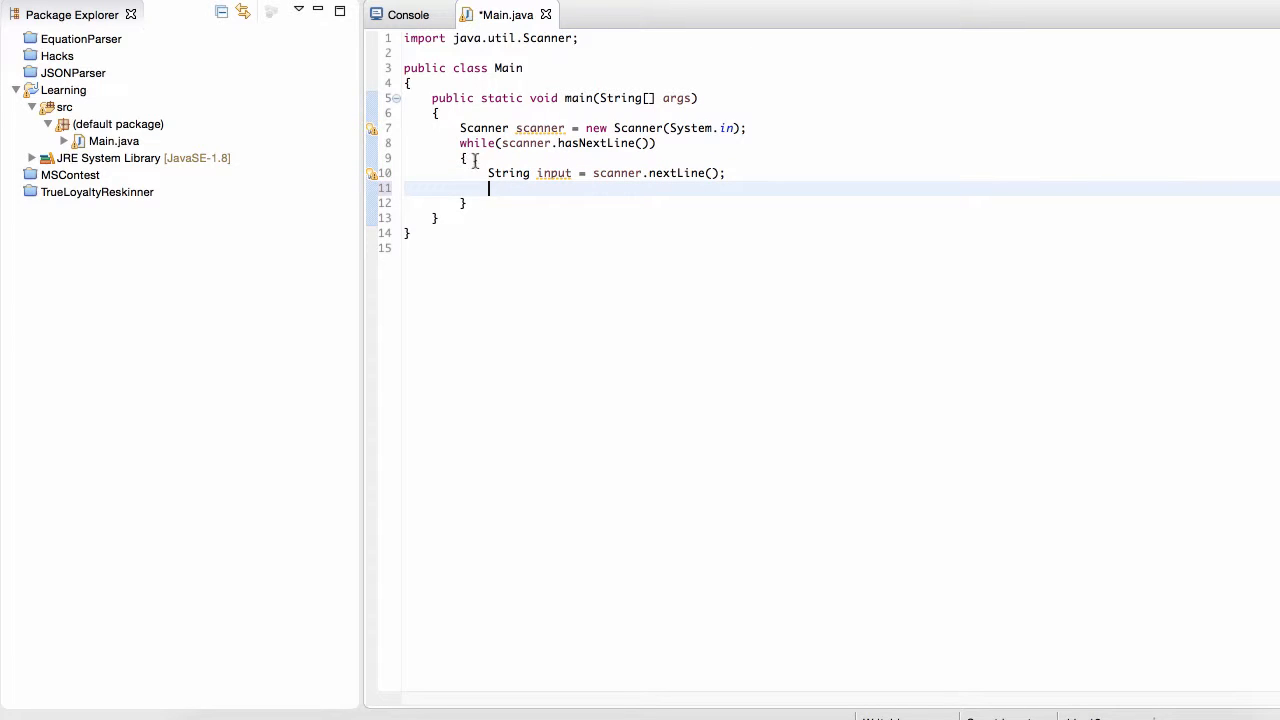
Step: Check the empty console output and return to Main.java
{"action": "left_click", "coordinate": [404, 16]}
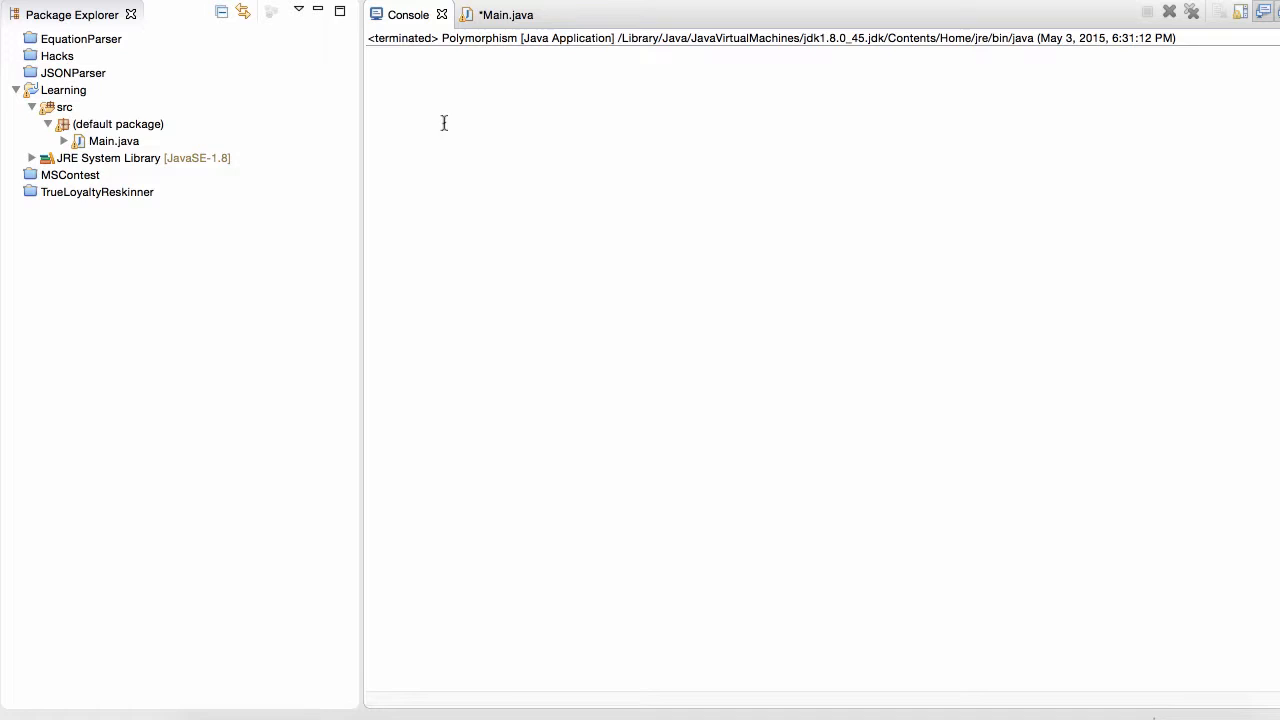
{"action": "left_click", "coordinate": [381, 62]}
{"action": "left_click", "coordinate": [505, 14]}
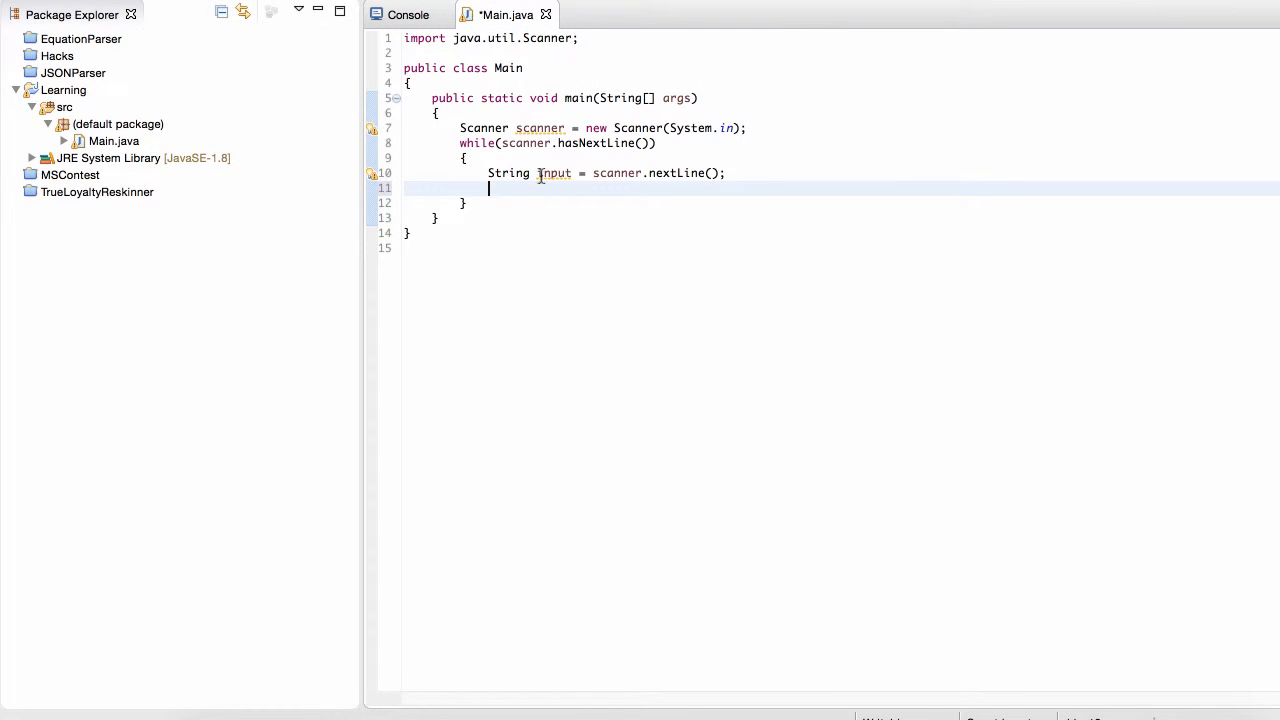
{"action": "type", "text": "System."}
{"action": "type", "text": "out.prin"}
Step: Print each line read with System.out.println(input) and save Main.java
{"action": "key", "text": "Return"}
{"action": "type", "text": "in"}
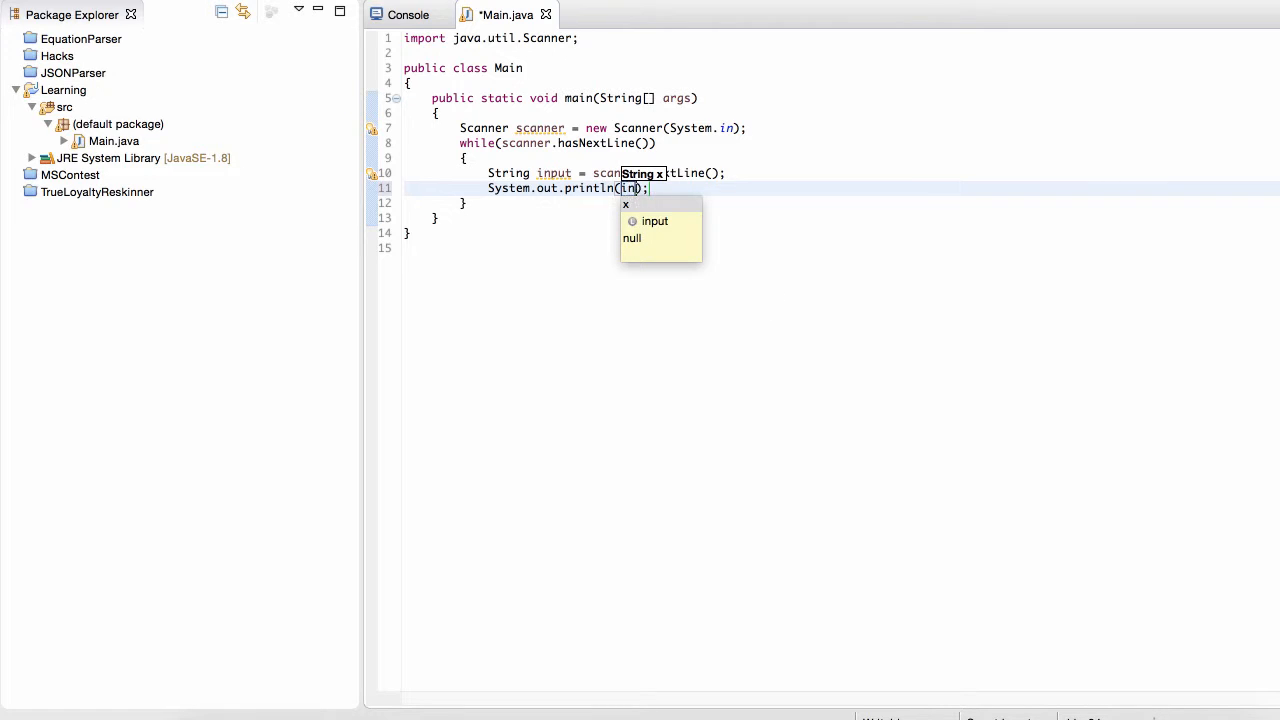
{"action": "type", "text": "put"}
{"action": "key", "text": "Return"}
{"action": "key", "text": "End"}
{"action": "key", "text": "ctrl+s"}
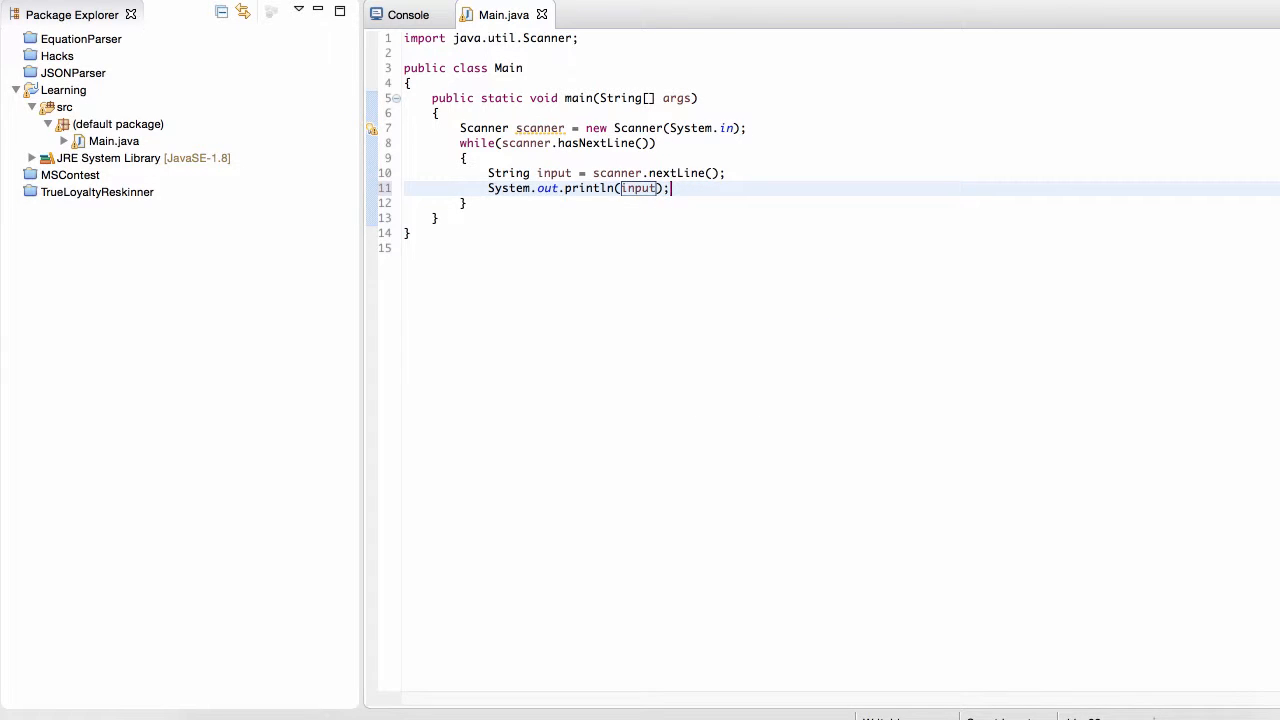
{"action": "left_click", "coordinate": [408, 14]}
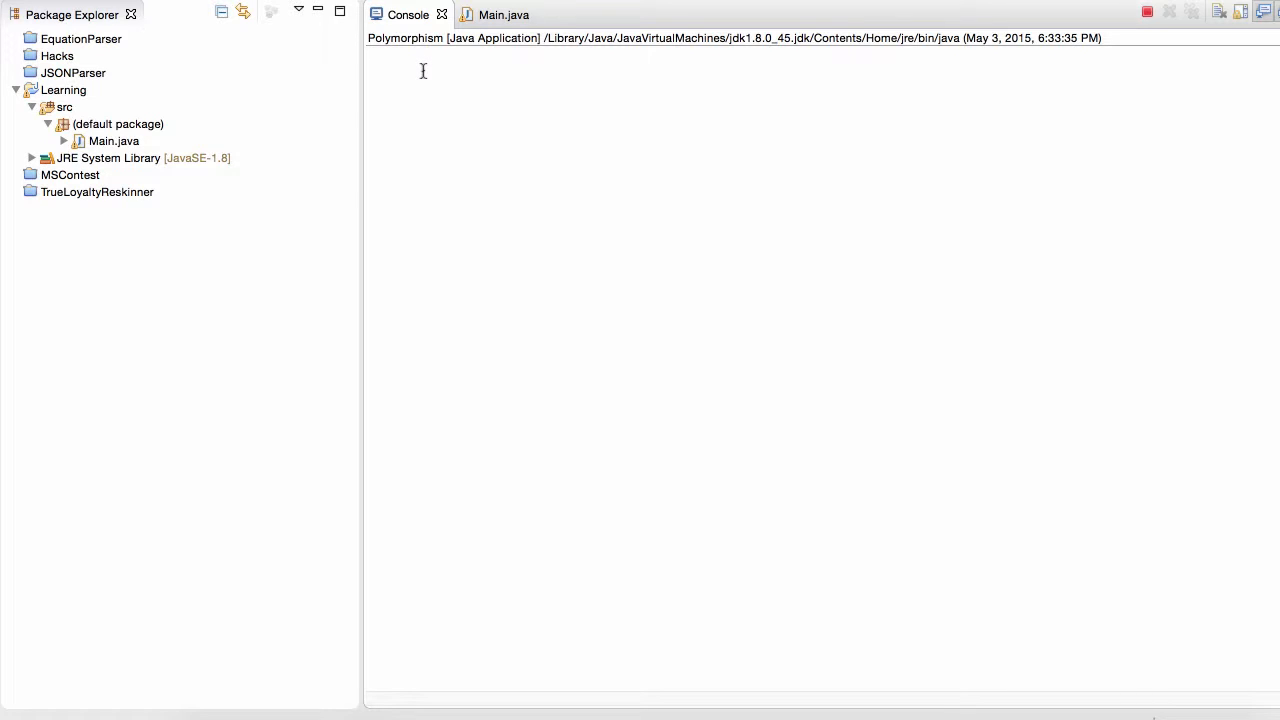
{"action": "type", "text": "Hello"}
{"action": "left_click", "coordinate": [495, 14]}
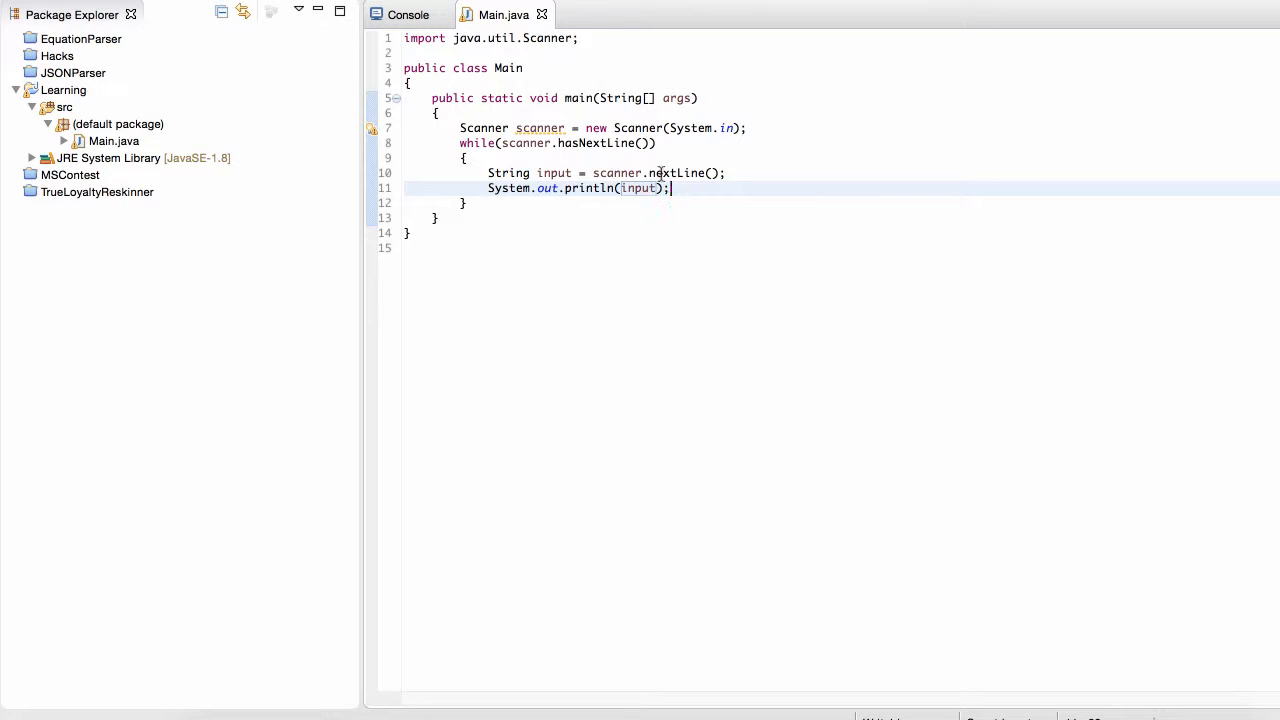
Step: Debug Main, step past the loop condition, enter Hello, and confirm input holds "Hello" in Variables
{"action": "left_click_drag", "start_coordinate": [572, 173], "coordinate": [492, 173]}
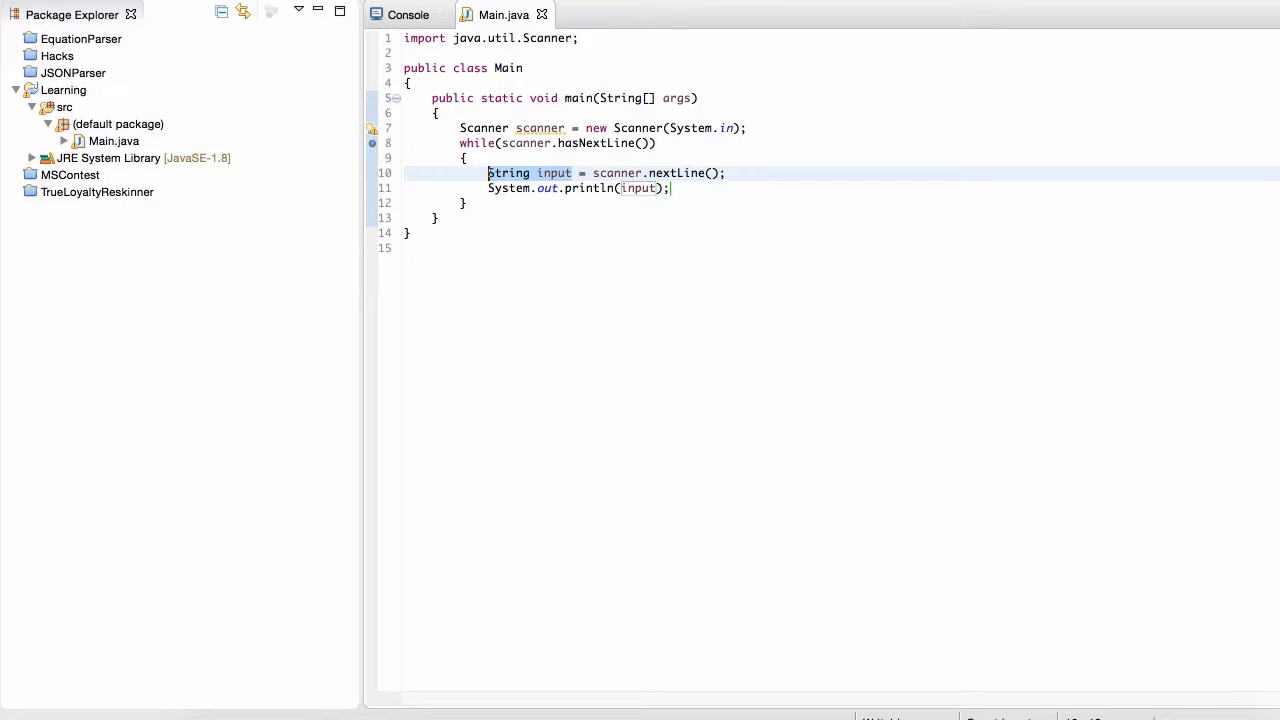
{"action": "key", "text": "F11"}
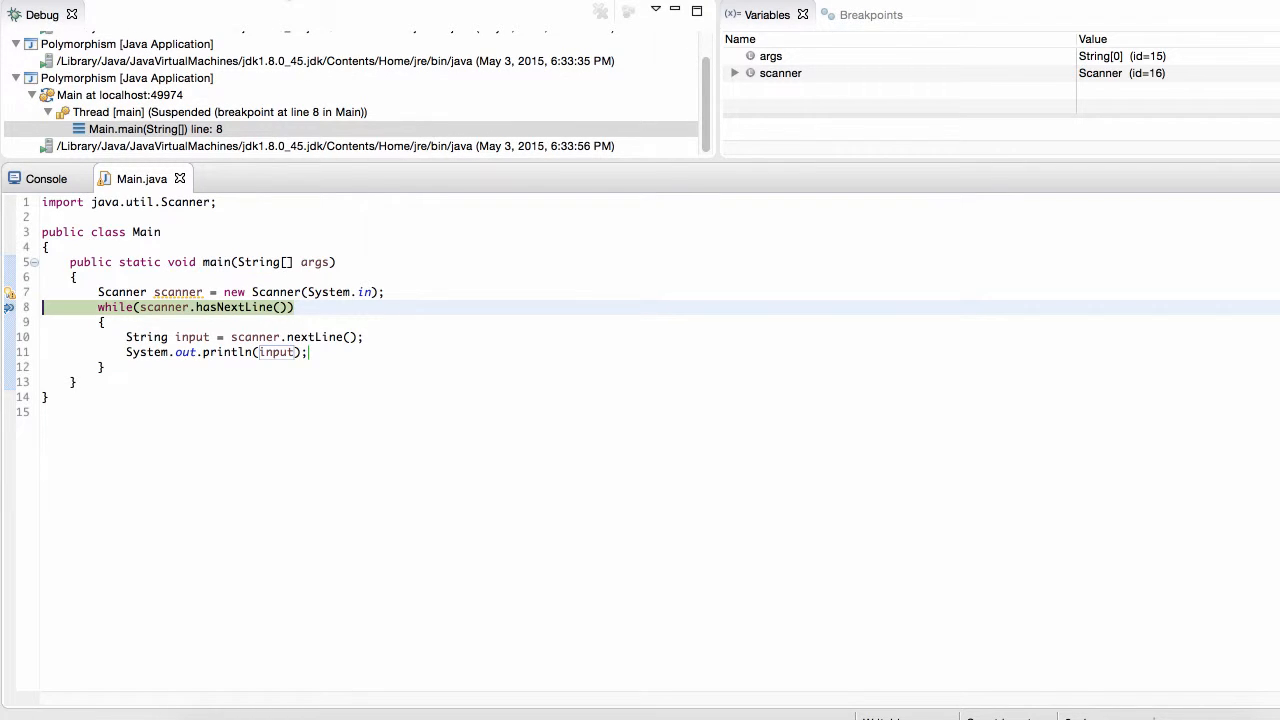
{"action": "key", "text": "F6"}
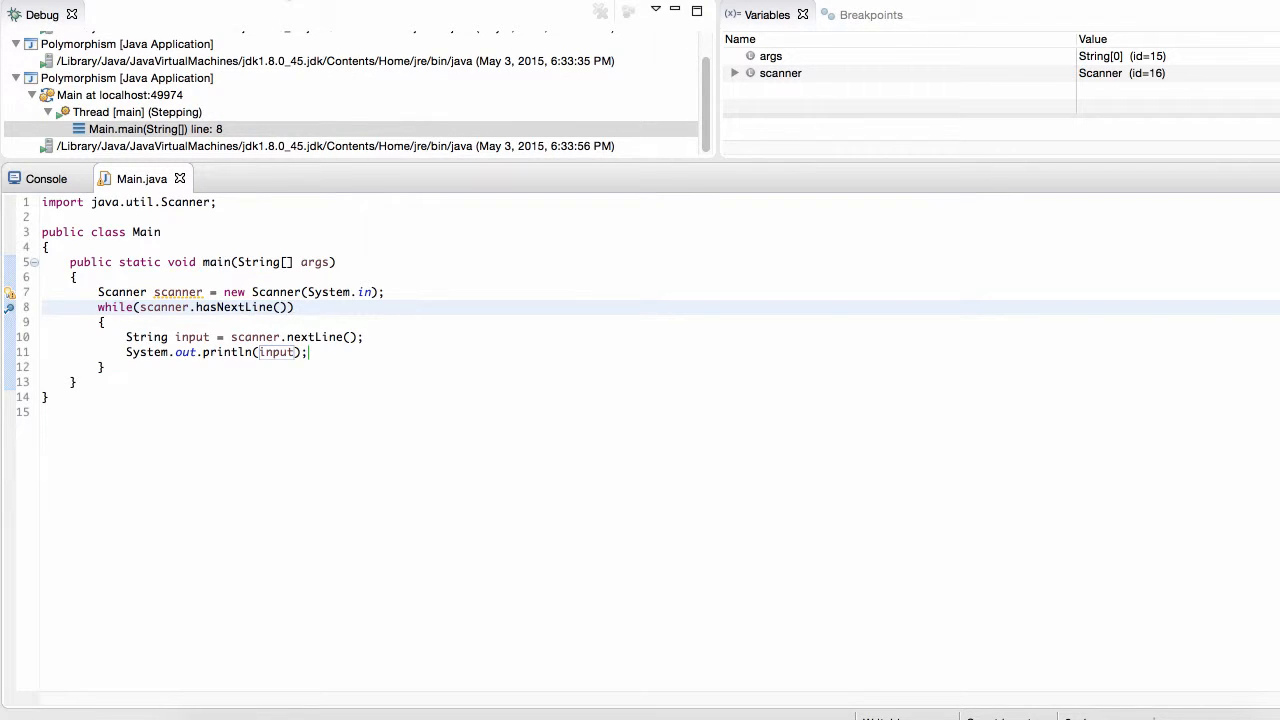
{"action": "left_click", "coordinate": [46, 178]}
{"action": "type", "text": "Hel"}
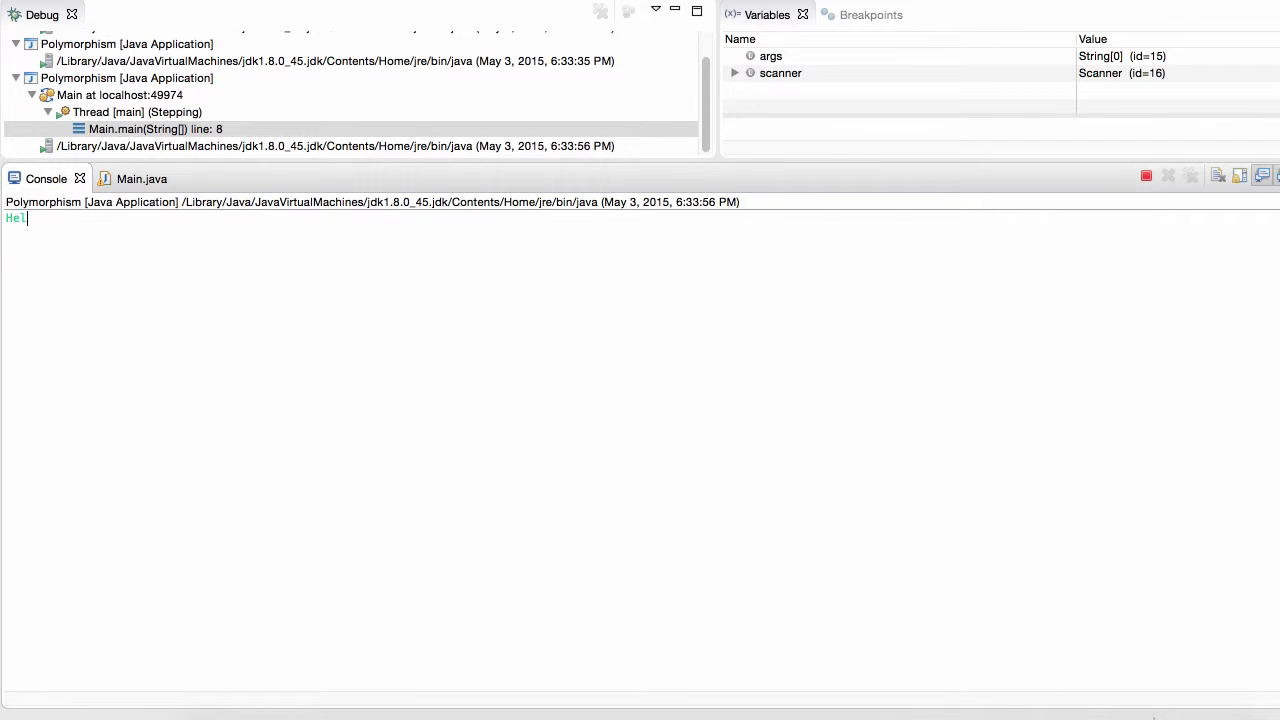
{"action": "type", "text": "lo"}
{"action": "key", "text": "Return"}
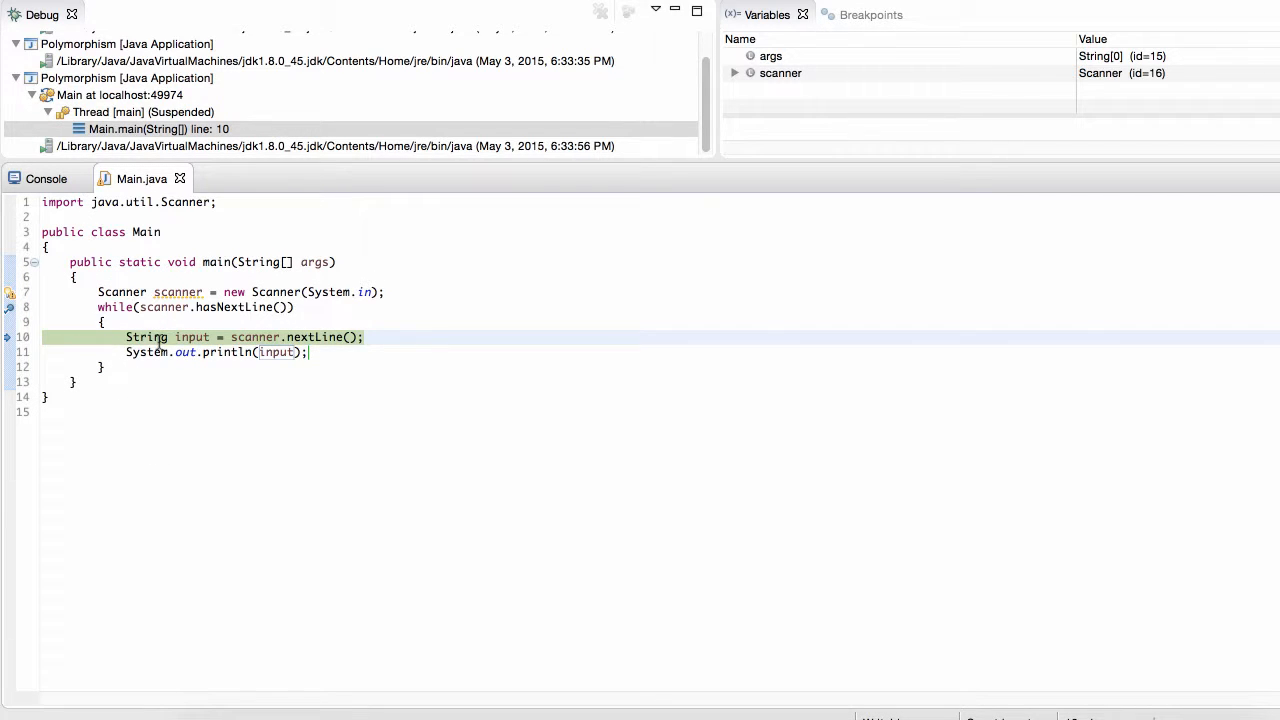
{"action": "key", "text": "F6"}
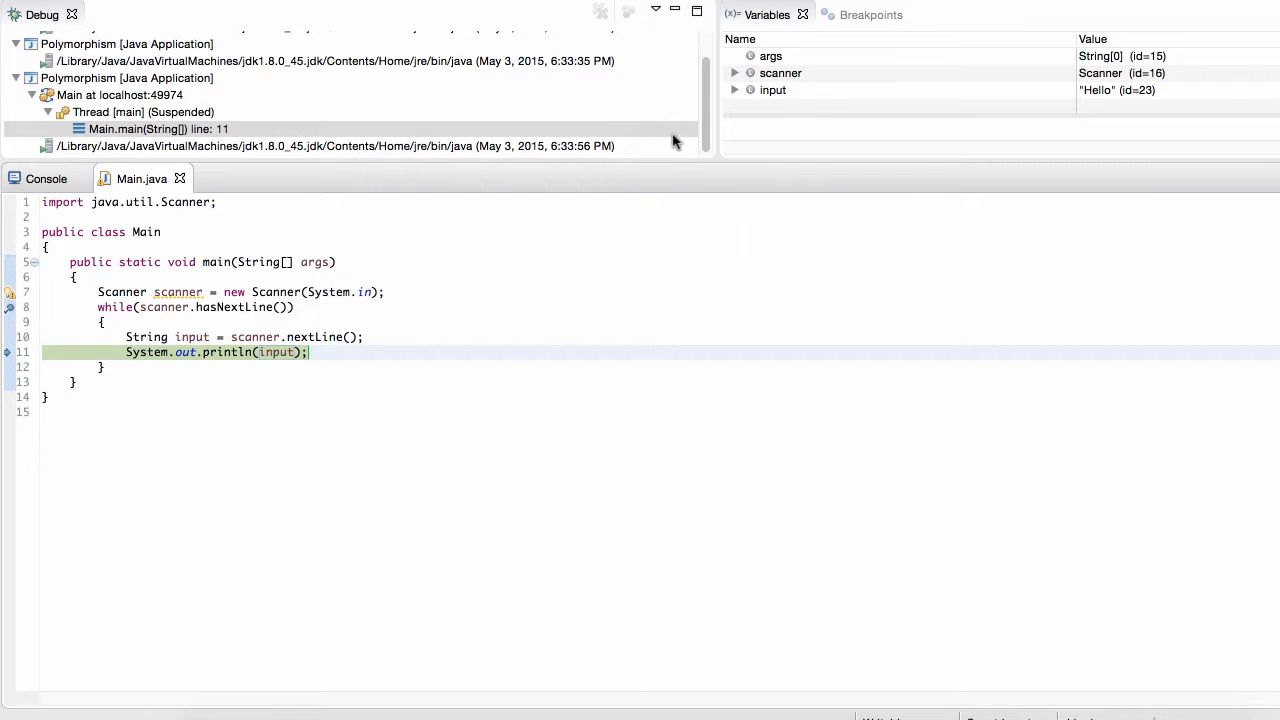
{"action": "left_click", "coordinate": [45, 178]}
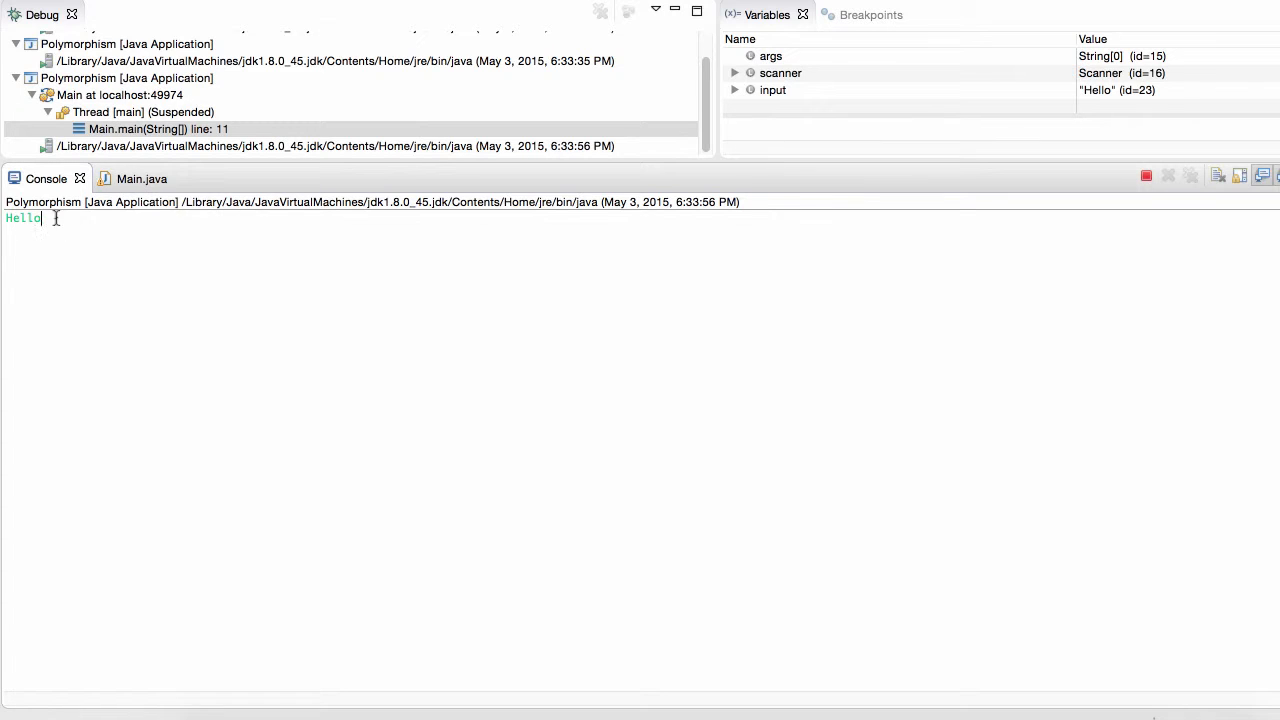
Step: Confirm Hello is echoed, resume to the breakpoint, enter Another Line, and return to Main.java
{"action": "left_click_drag", "start_coordinate": [56, 218], "coordinate": [1, 219]}
{"action": "left_click_drag", "start_coordinate": [44, 219], "coordinate": [4, 219]}
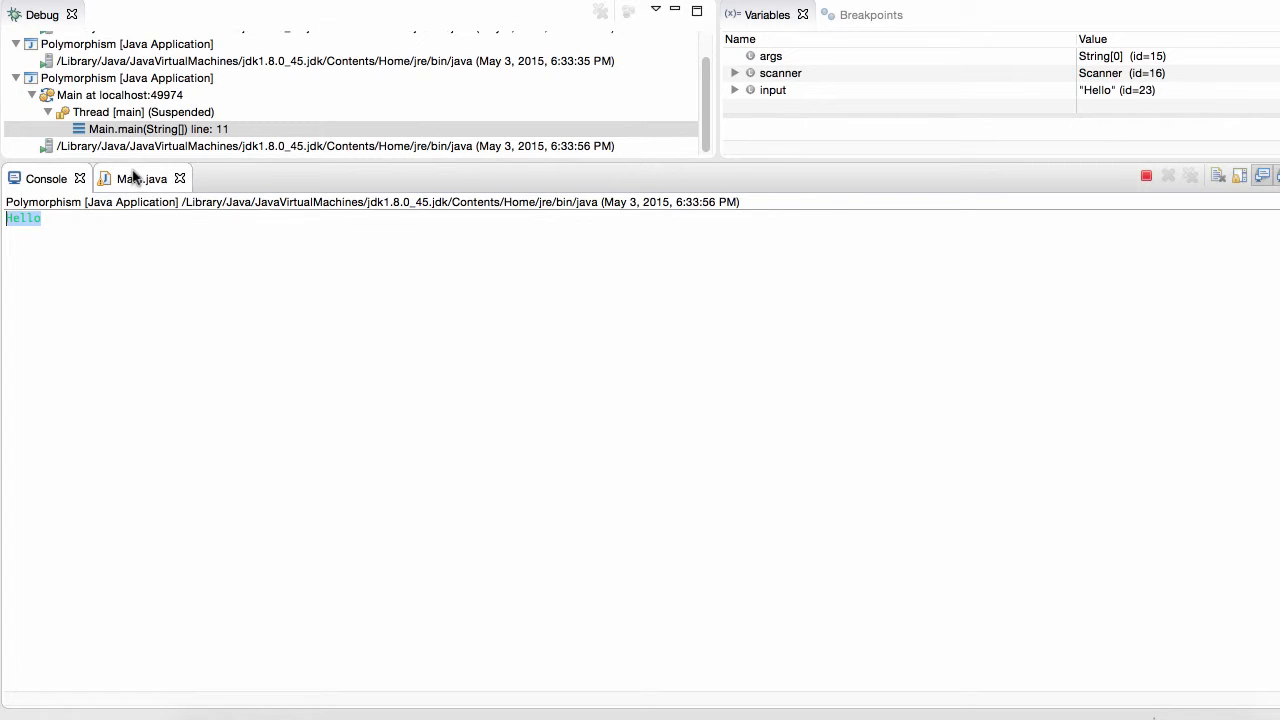
{"action": "key", "text": "F8"}
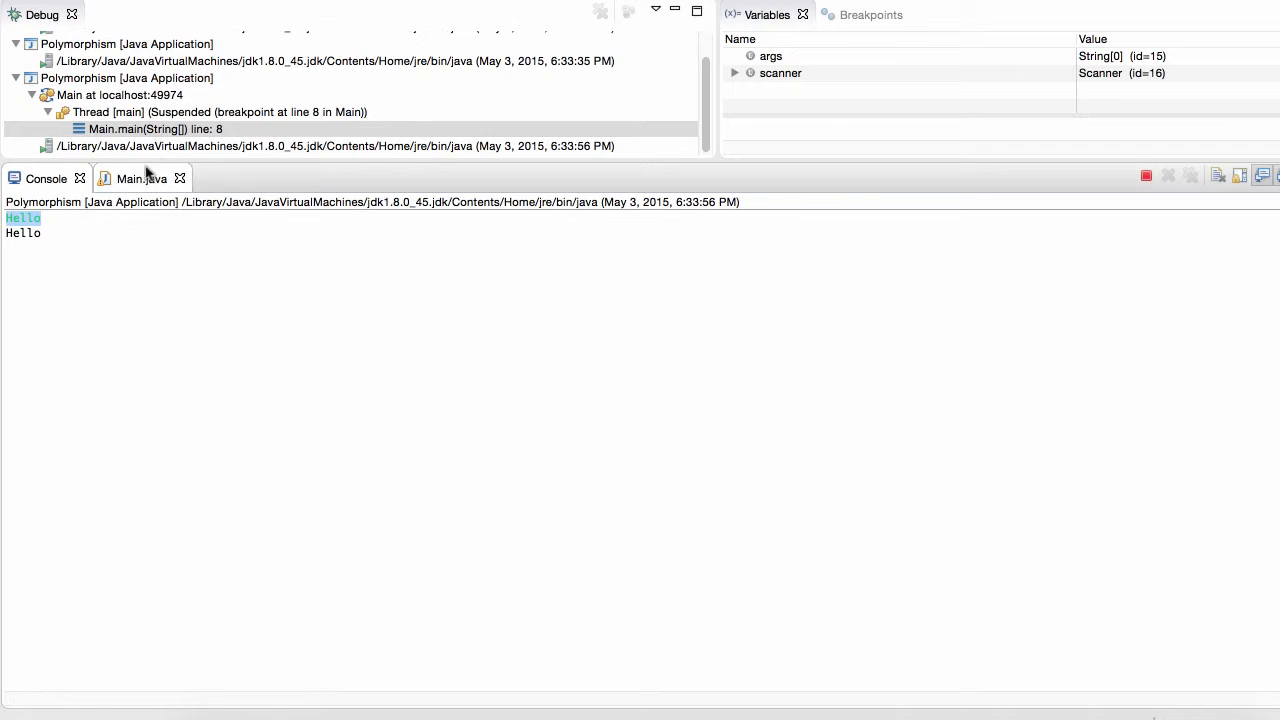
{"action": "left_click", "coordinate": [78, 225]}
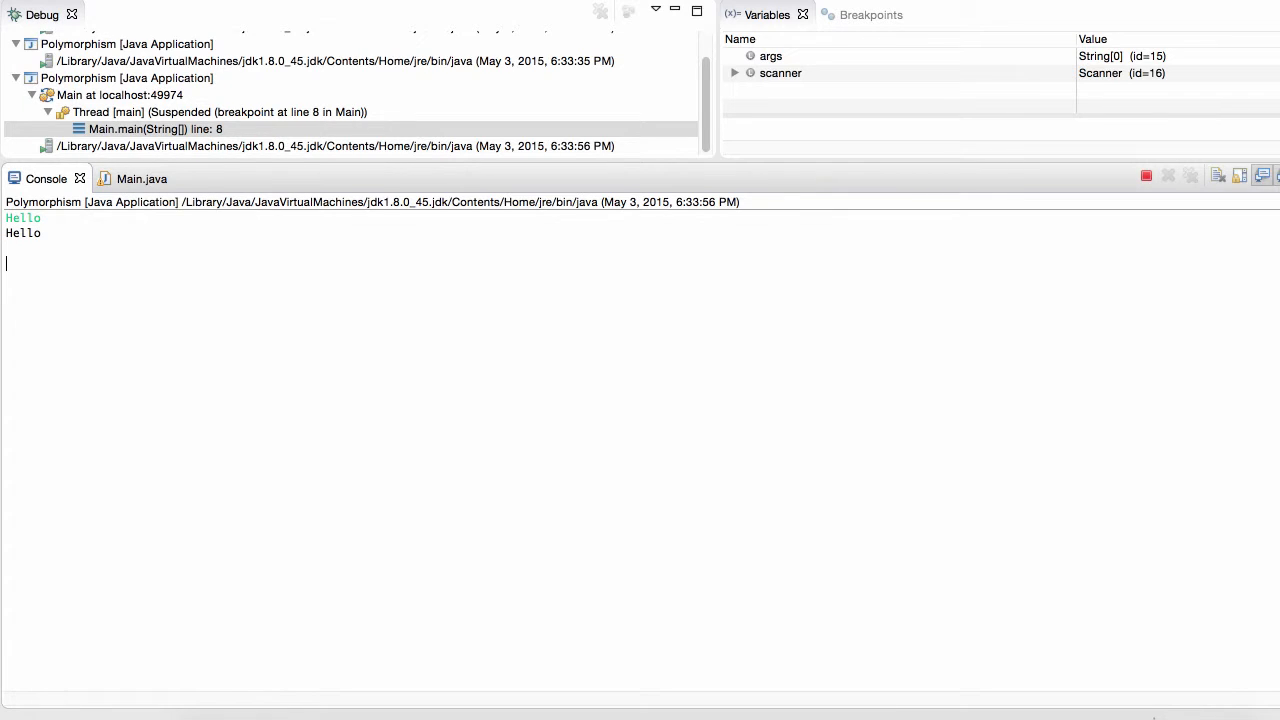
{"action": "type", "text": "Another Line"}
{"action": "left_click", "coordinate": [130, 178]}
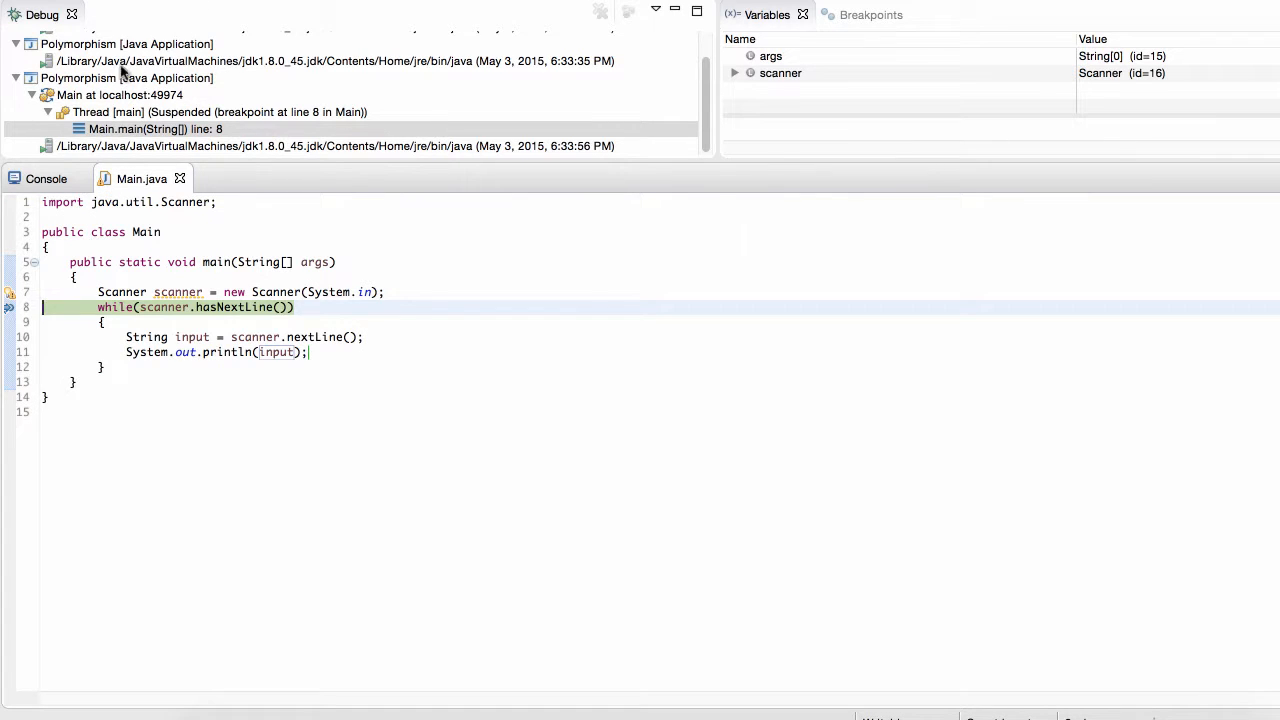
Step: Terminate the debug session, switch to the Java perspective, and show the running console
{"action": "key", "text": "F8"}
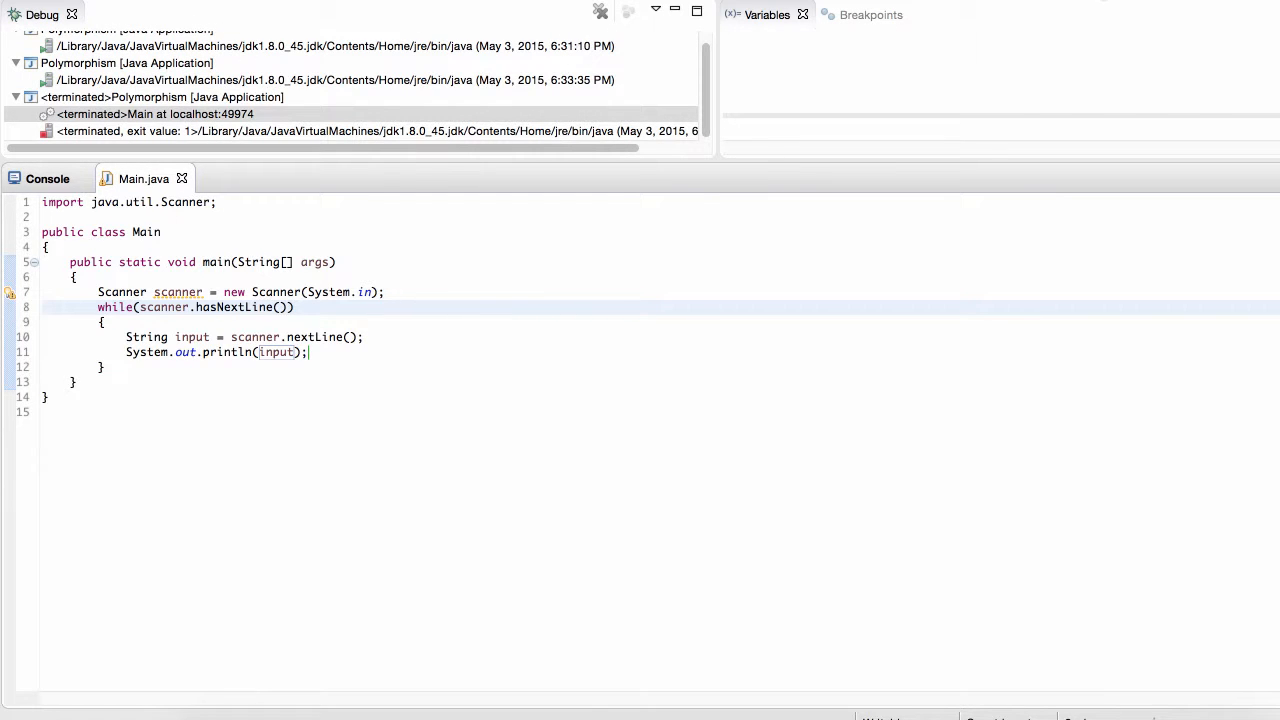
{"action": "key", "text": "super+F8"}
{"action": "left_click", "coordinate": [614, 128]}
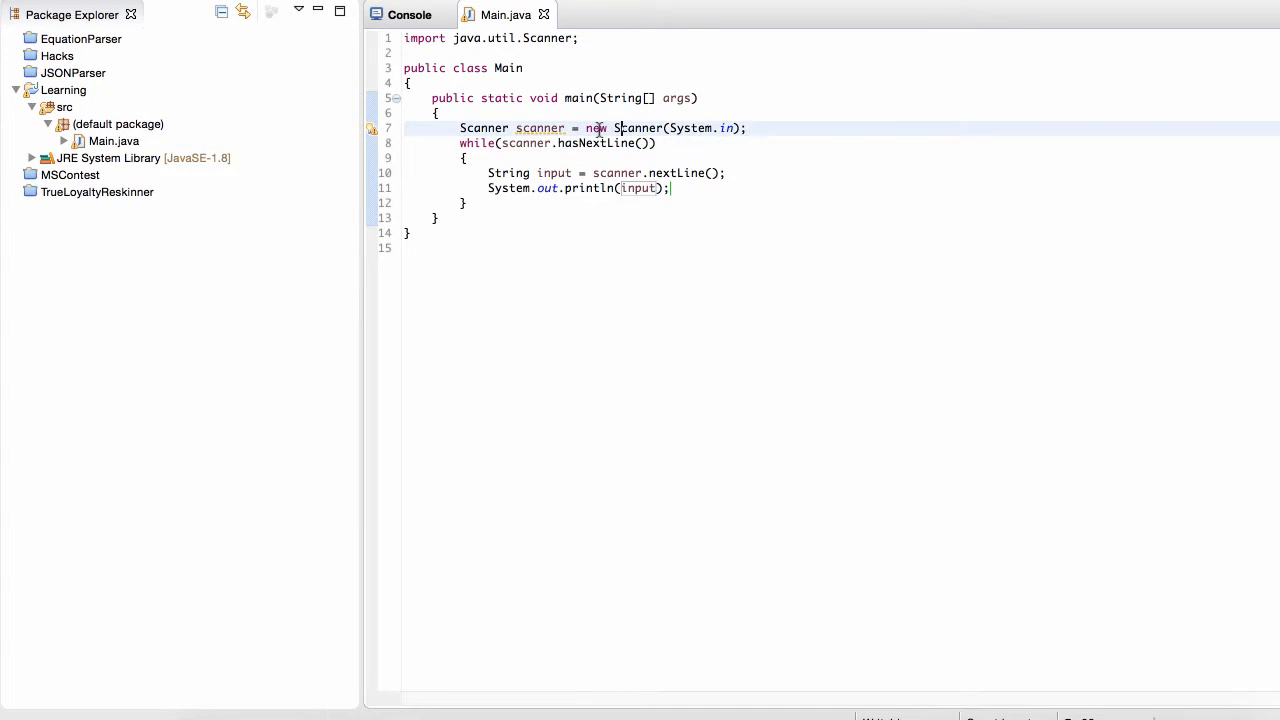
{"action": "left_click", "coordinate": [398, 14]}
{"action": "type", "text": "Hello"}
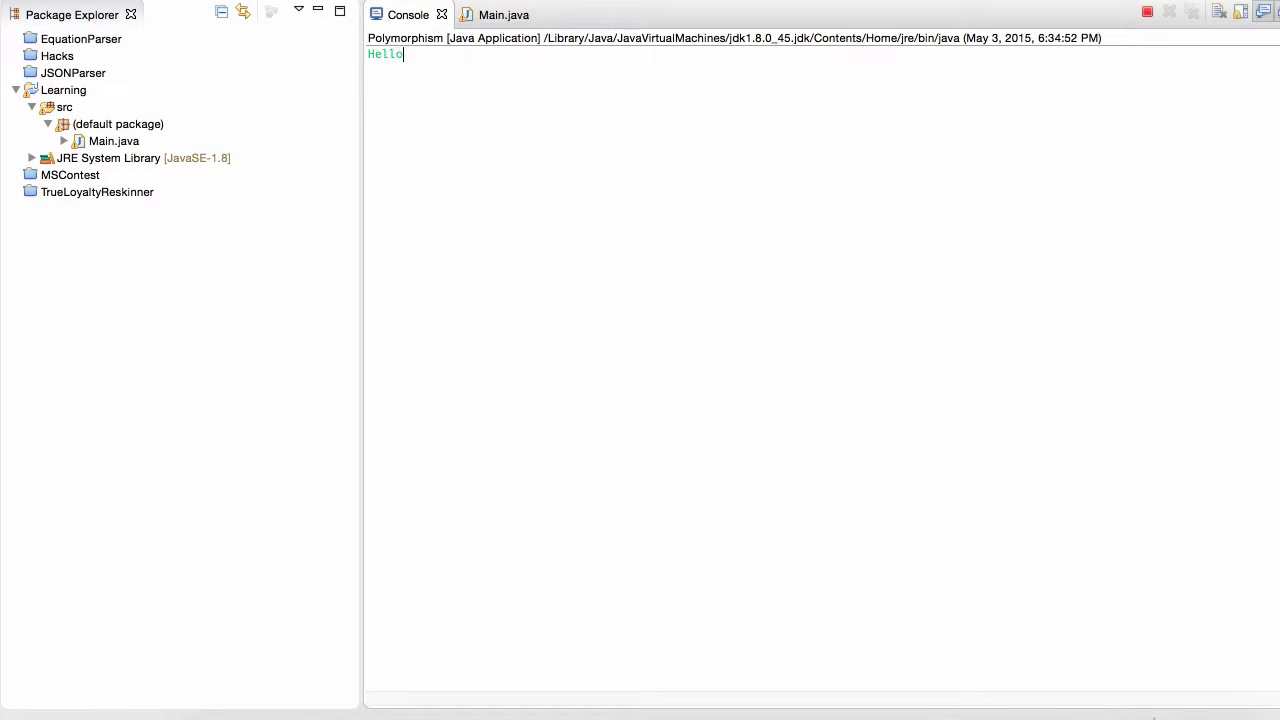
Step: Enter Hello, Sad and And so on and so forth, confirm each is echoed, and return to Main.java
{"action": "key", "text": "Return"}
{"action": "type", "text": "Sad"}
{"action": "key", "text": "Return"}
{"action": "type", "text": "And so on and so fo"}
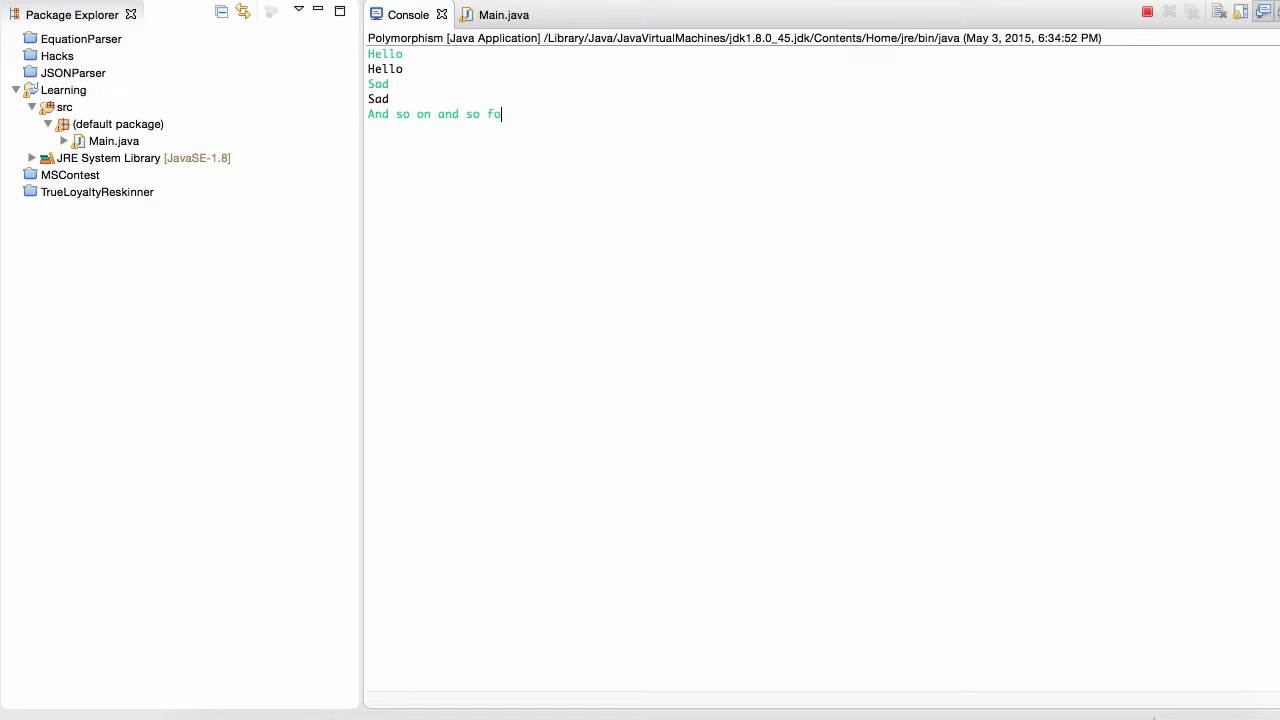
{"action": "type", "text": "rth"}
{"action": "key", "text": "Return"}
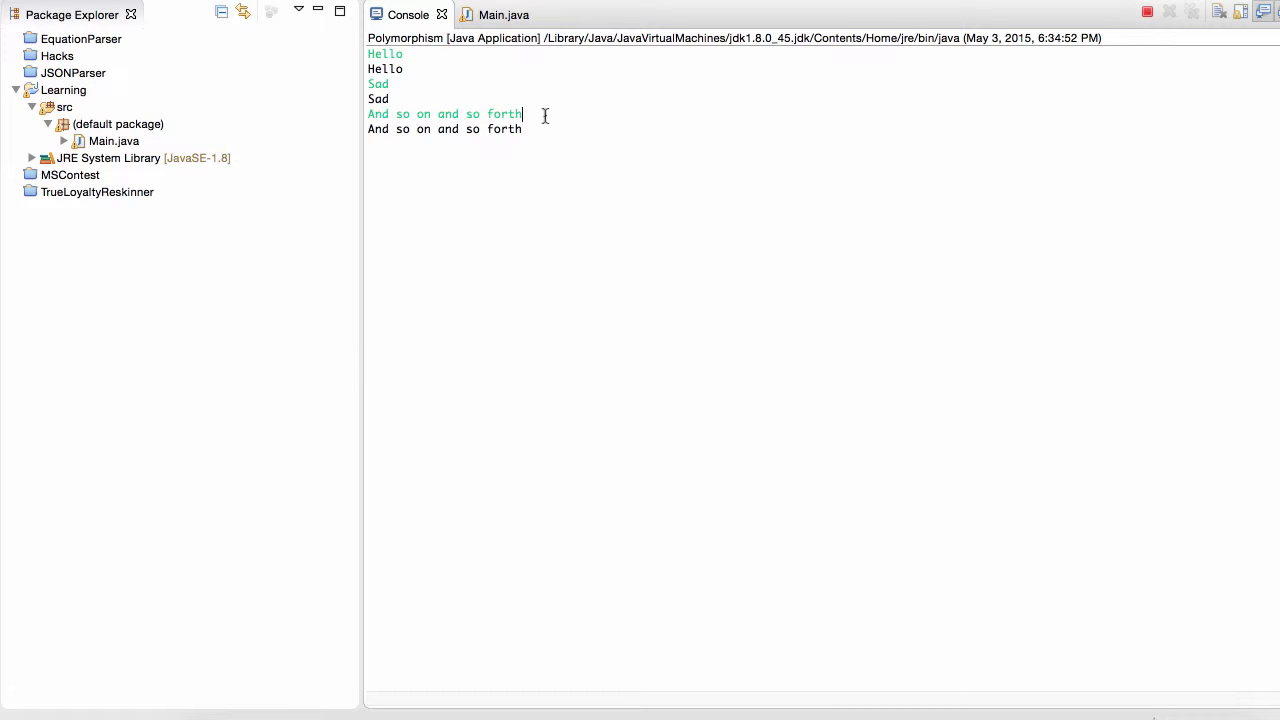
{"action": "triple_click", "coordinate": [533, 116]}
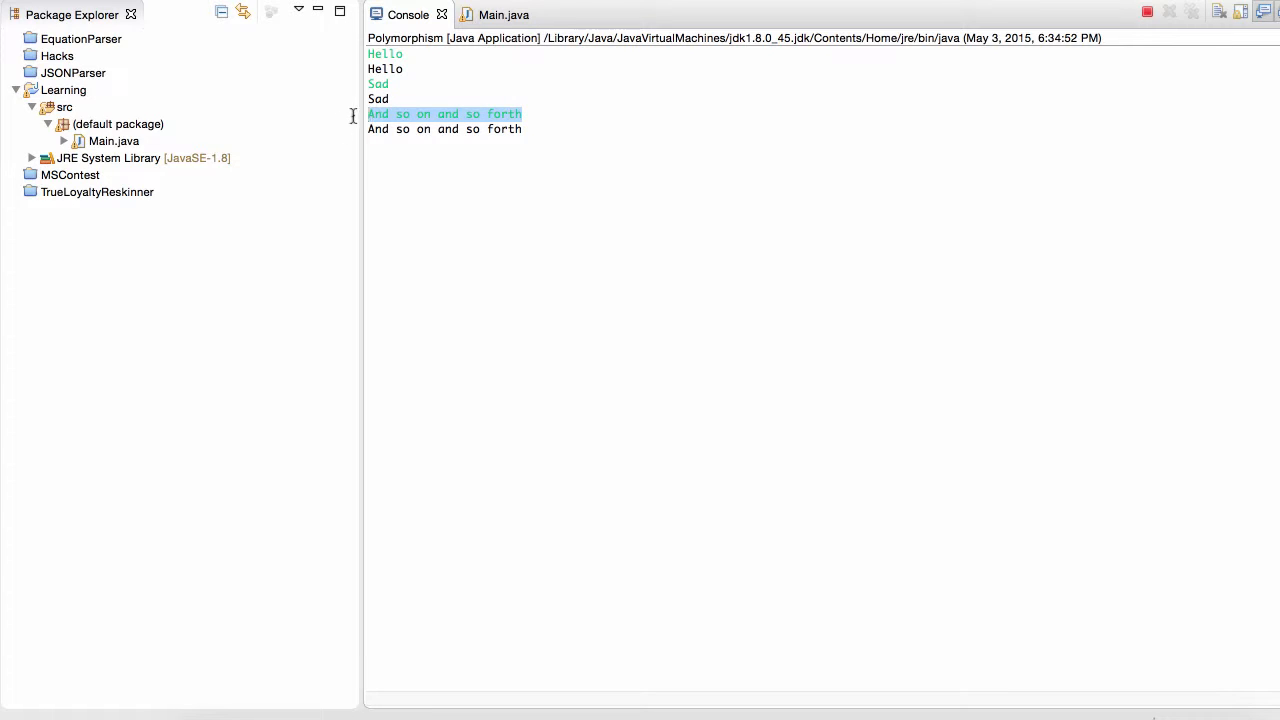
{"action": "left_click", "coordinate": [497, 20]}
Step: Delete the System.out.println(input) statement from the loop body
{"action": "left_click", "coordinate": [618, 192]}
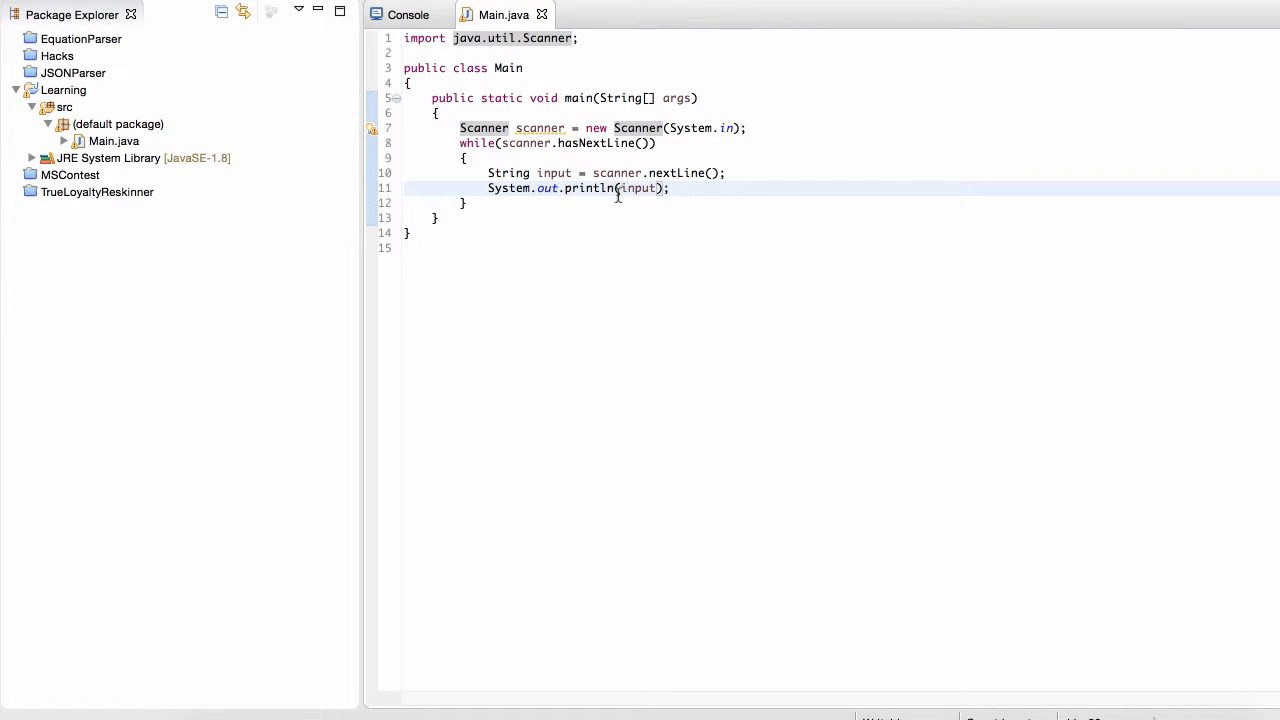
{"action": "left_click", "coordinate": [555, 206]}
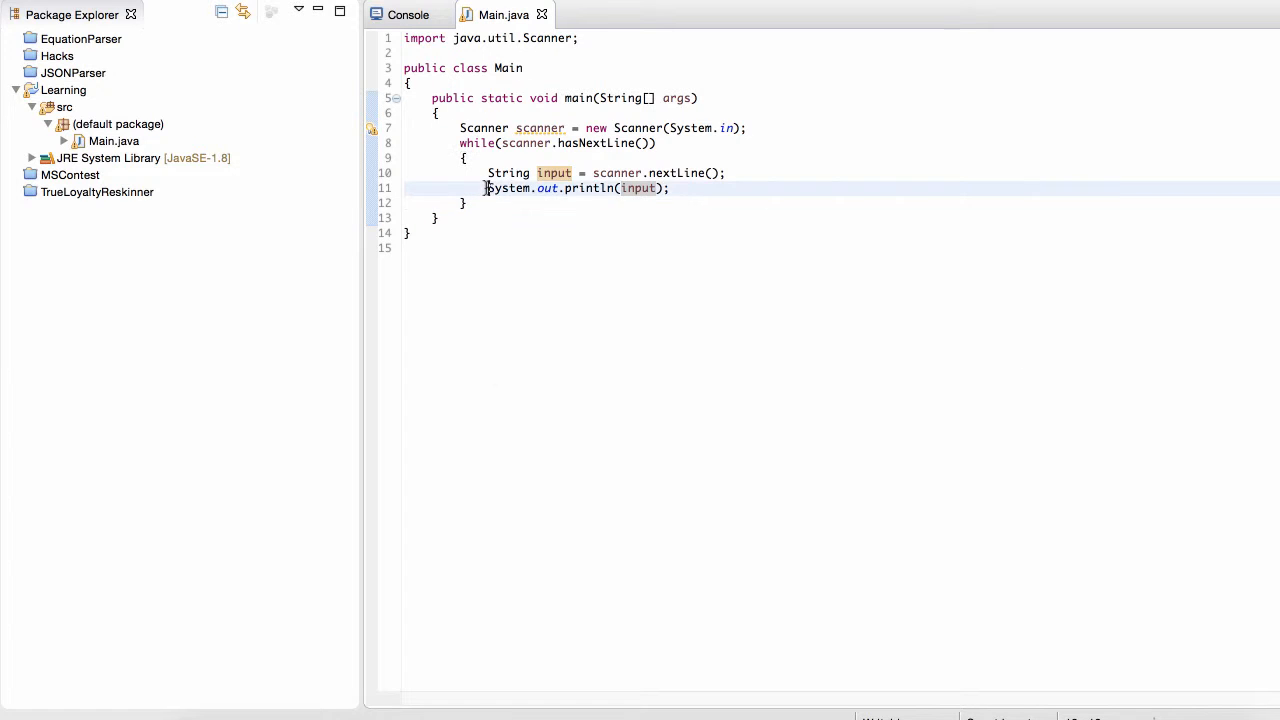
{"action": "left_click_drag", "start_coordinate": [487, 188], "coordinate": [683, 186]}
{"action": "key", "text": "BackSpace"}
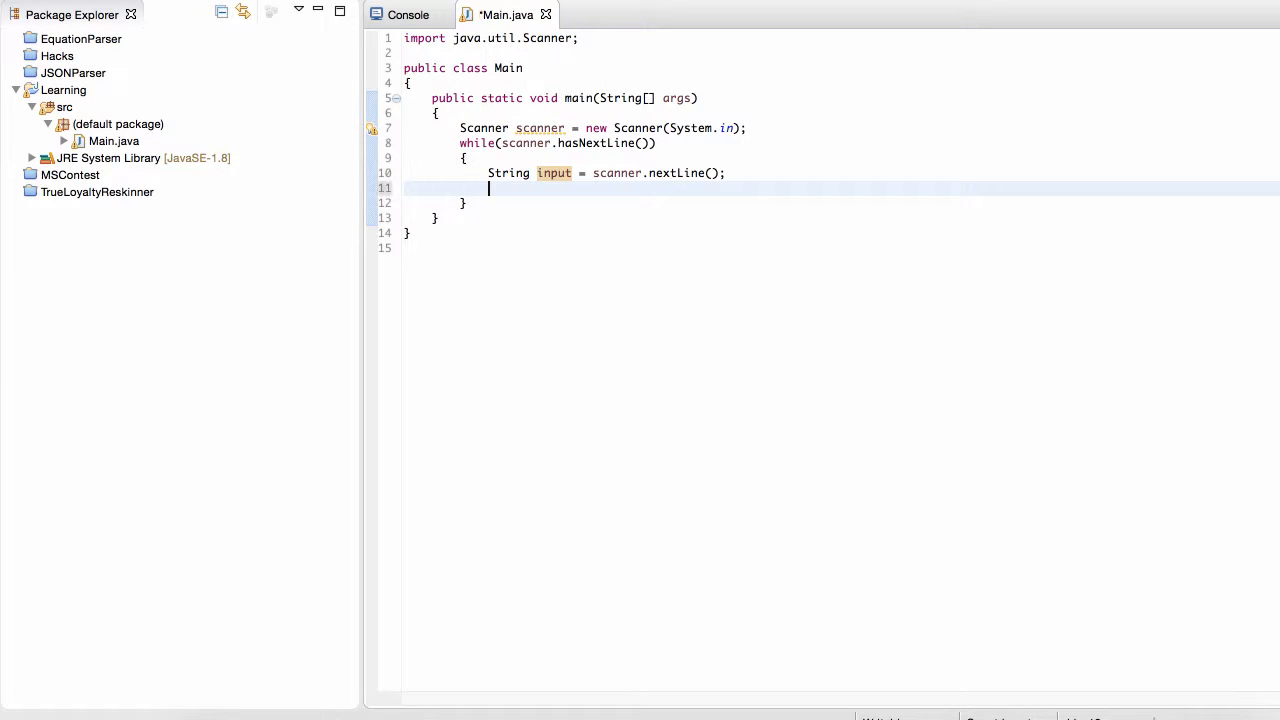
Step: Clear the console output, inspect the 3 + 2 text, return to Main.java and save
{"action": "left_click", "coordinate": [408, 14]}
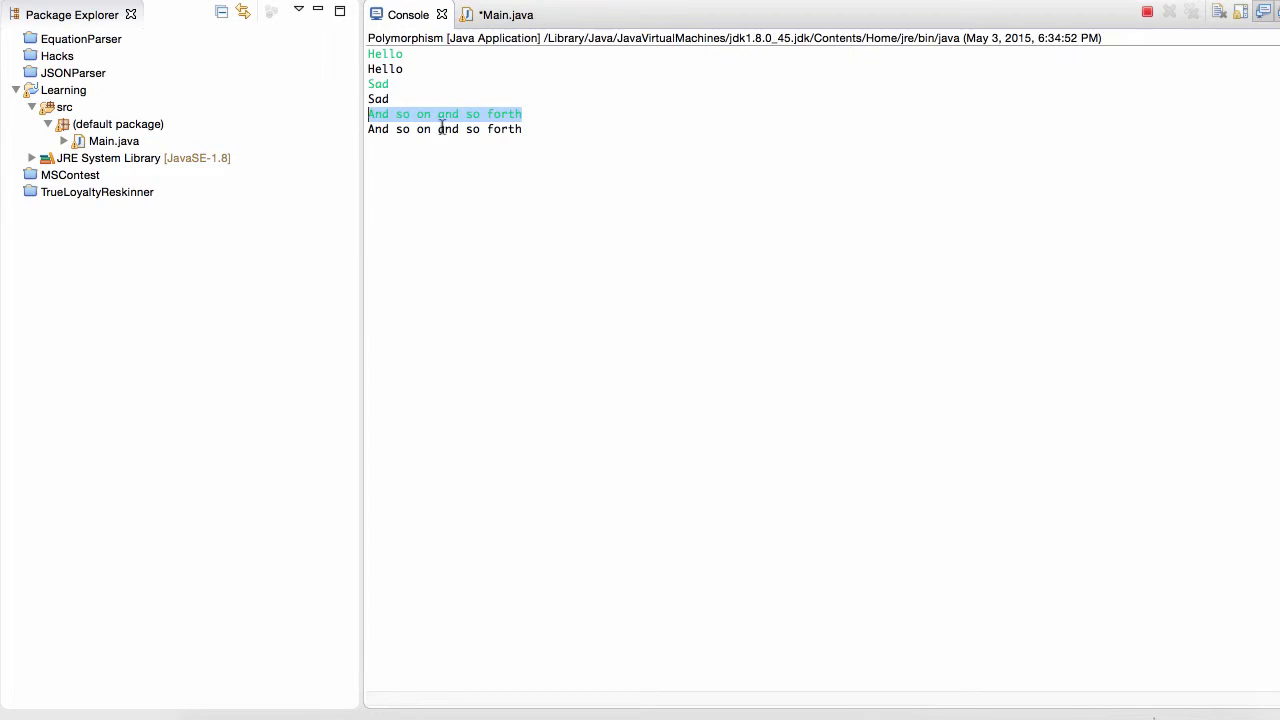
{"action": "right_click", "coordinate": [450, 120]}
{"action": "left_click", "coordinate": [508, 276]}
{"action": "type", "text": "3 + 2"}
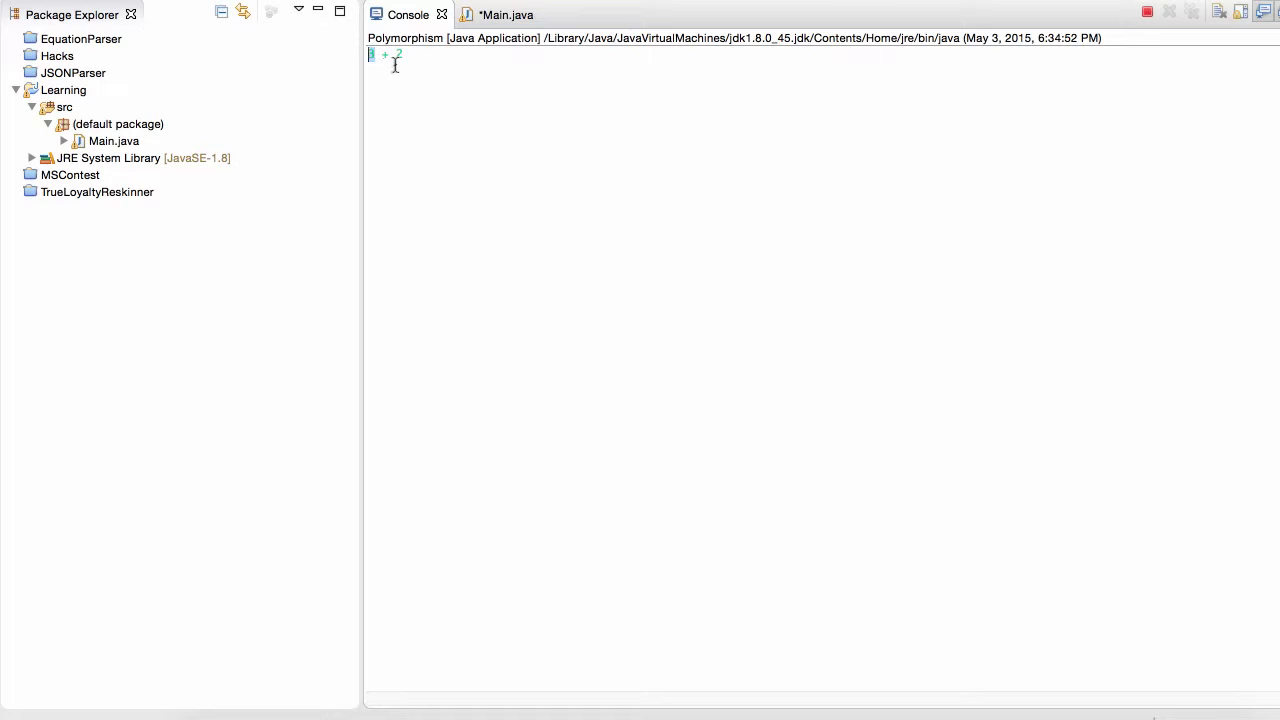
{"action": "left_click_drag", "start_coordinate": [398, 56], "coordinate": [383, 56]}
{"action": "left_click_drag", "start_coordinate": [370, 56], "coordinate": [402, 56]}
{"action": "left_click", "coordinate": [388, 58]}
{"action": "left_click", "coordinate": [500, 14]}
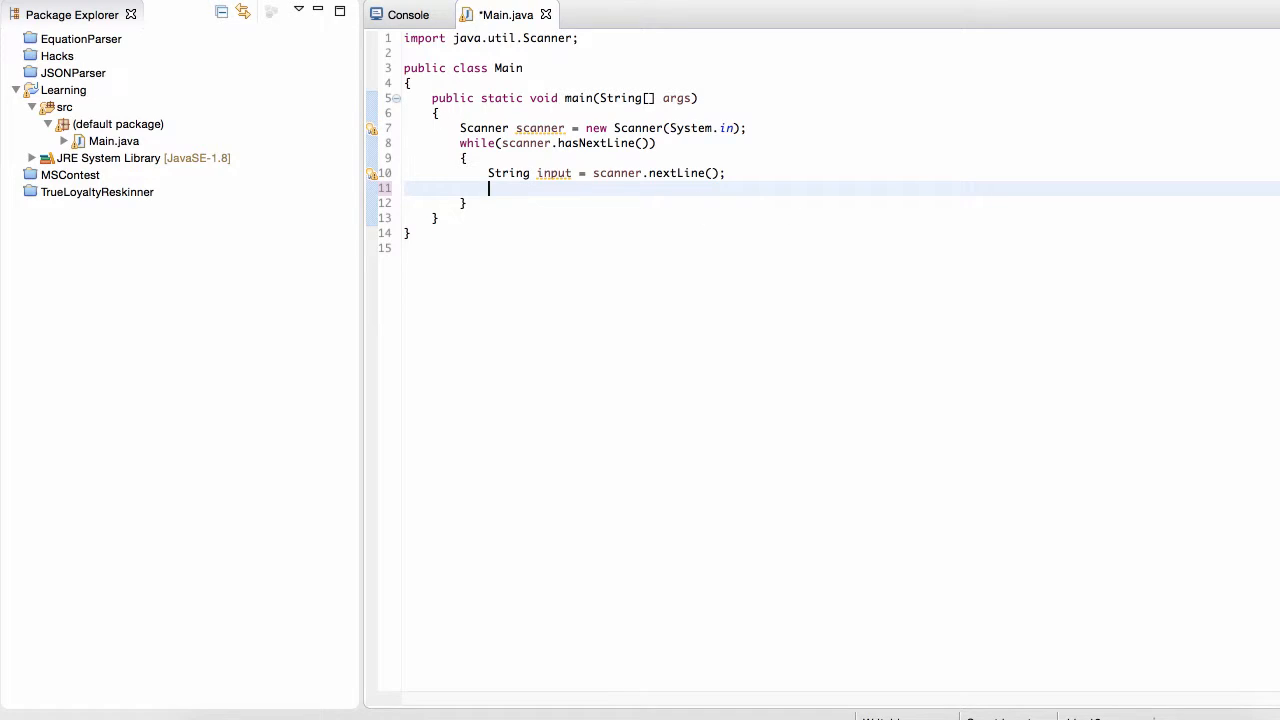
{"action": "key", "text": "ctrl+s"}
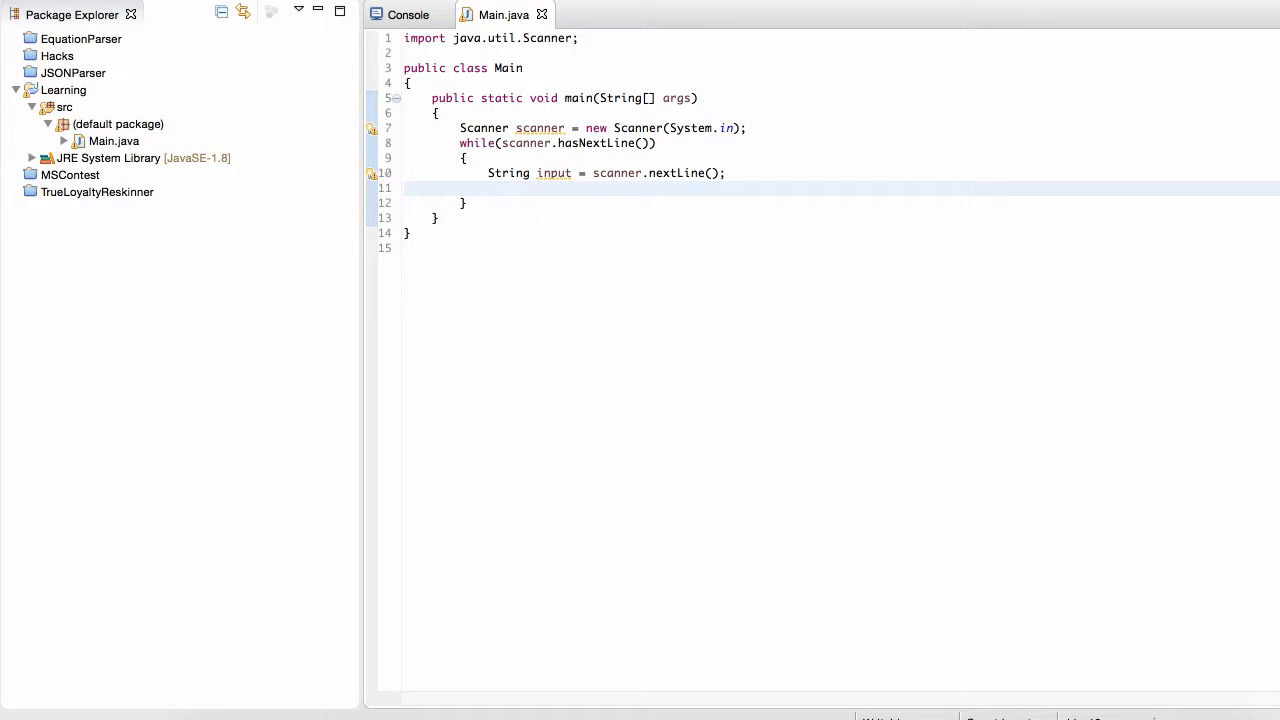
{"action": "type", "text": "int firstOperand = f"}
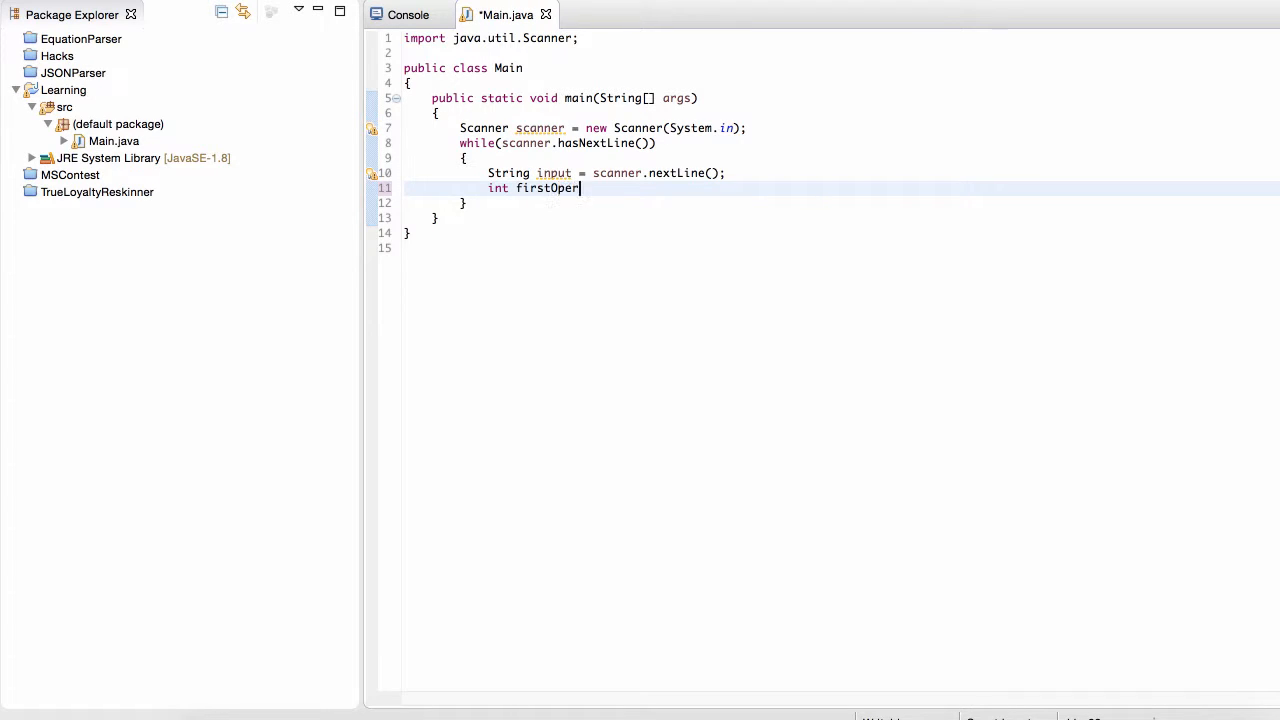
{"action": "type", "text": "irst."}
Step: Try a firstOperand line using input.split, then delete it and the stray line, and save
{"action": "key", "text": "BackSpace"}
{"action": "key", "text": "BackSpace"}
{"action": "key", "text": "BackSpace"}
{"action": "type", "text": "input.spl"}
{"action": "key", "text": "Return"}
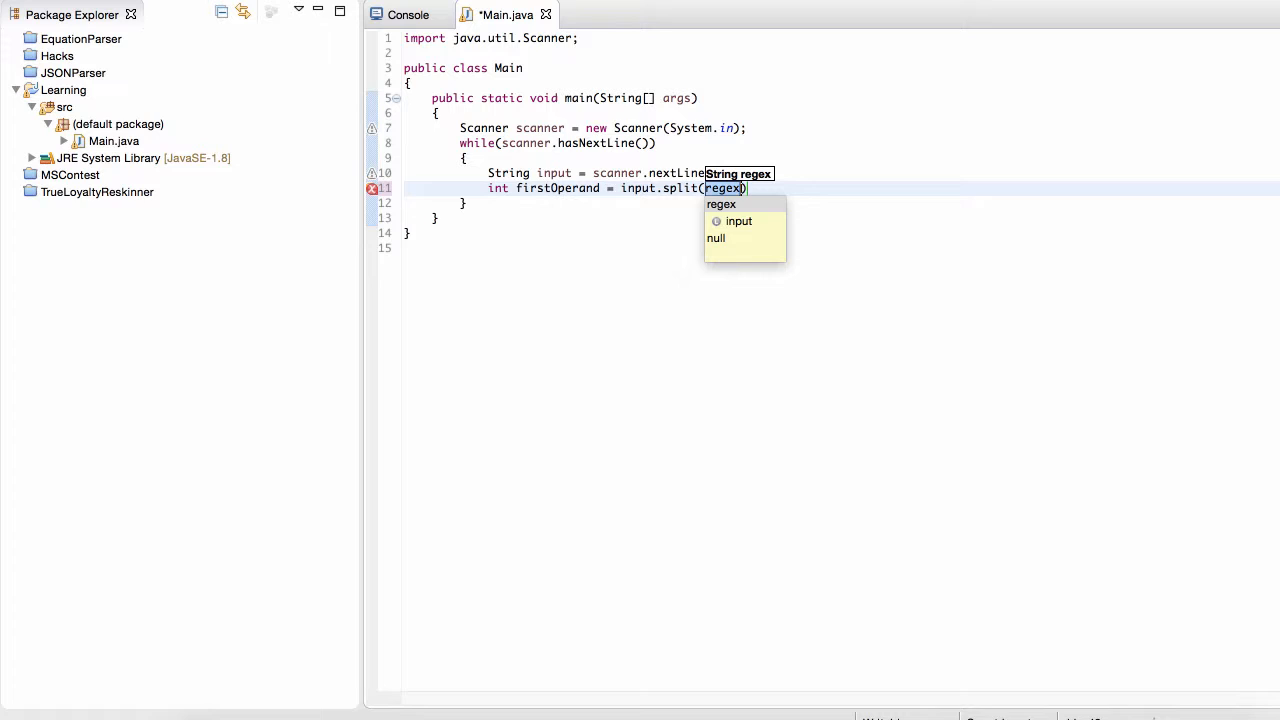
{"action": "type", "text": "\""}
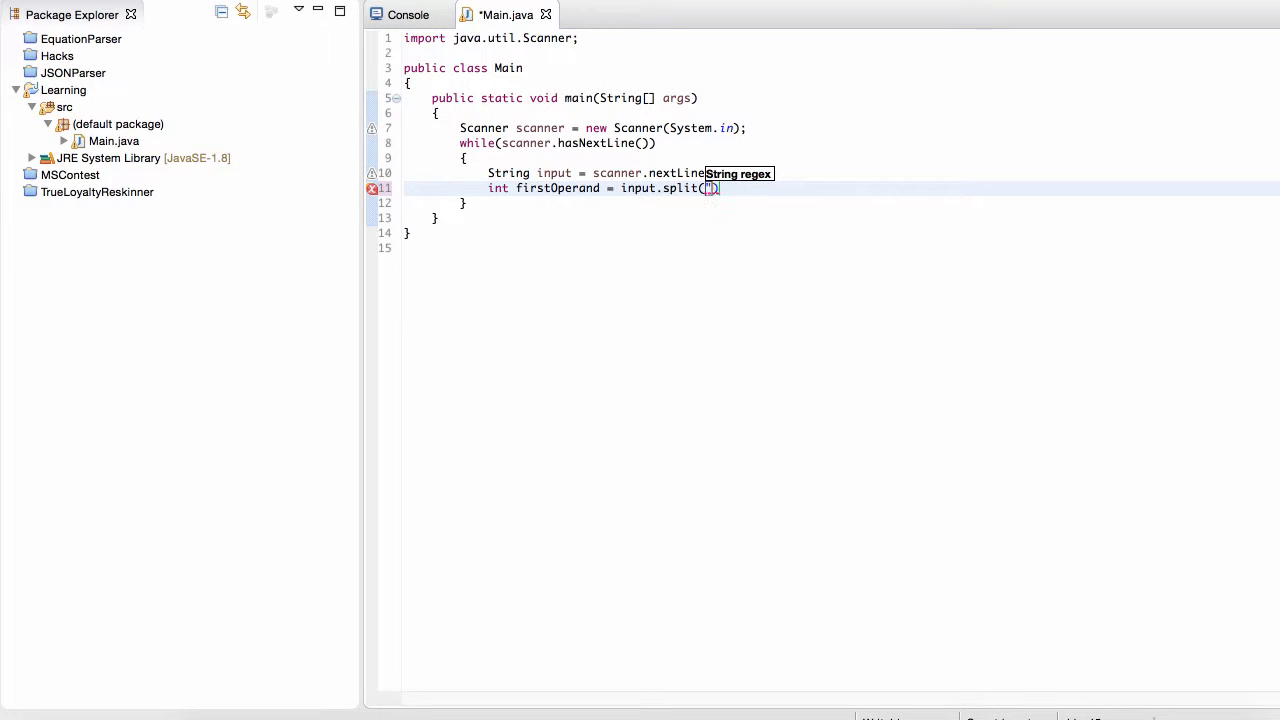
{"action": "type", "text": "+"}
{"action": "key", "text": "End"}
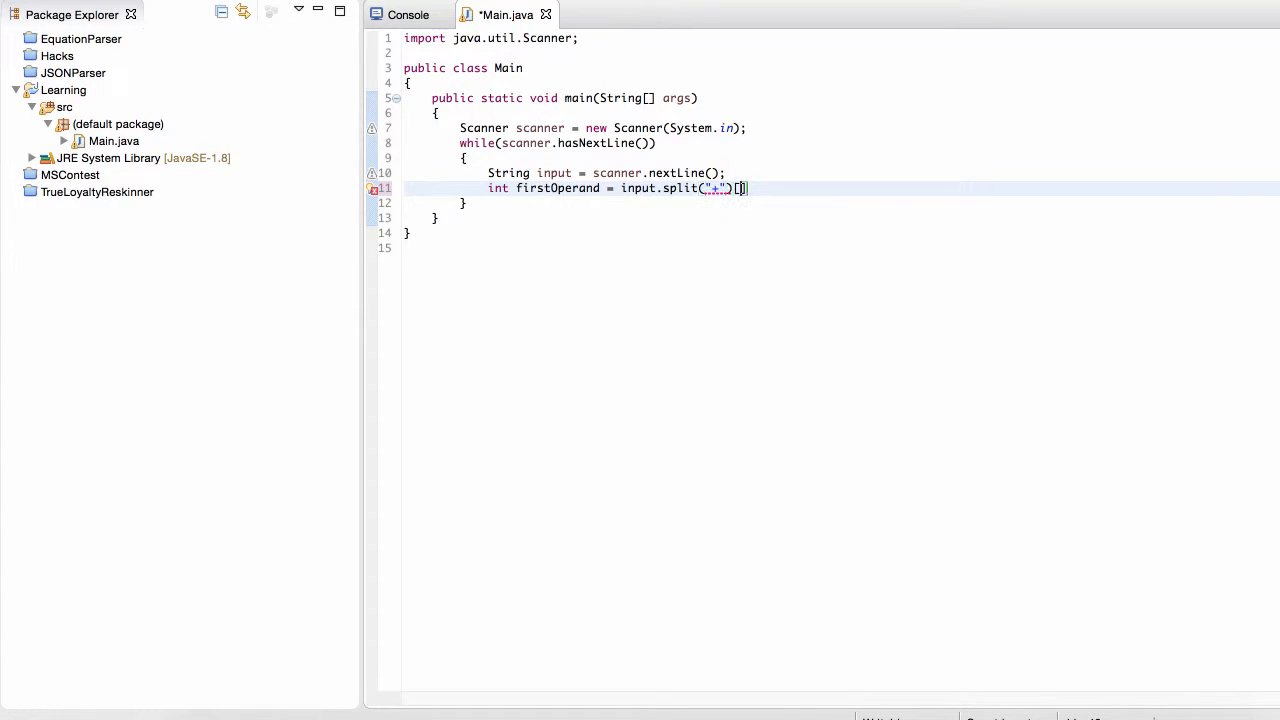
{"action": "type", "text": "[0];"}
{"action": "key", "text": "Return"}
{"action": "type", "text": "i"}
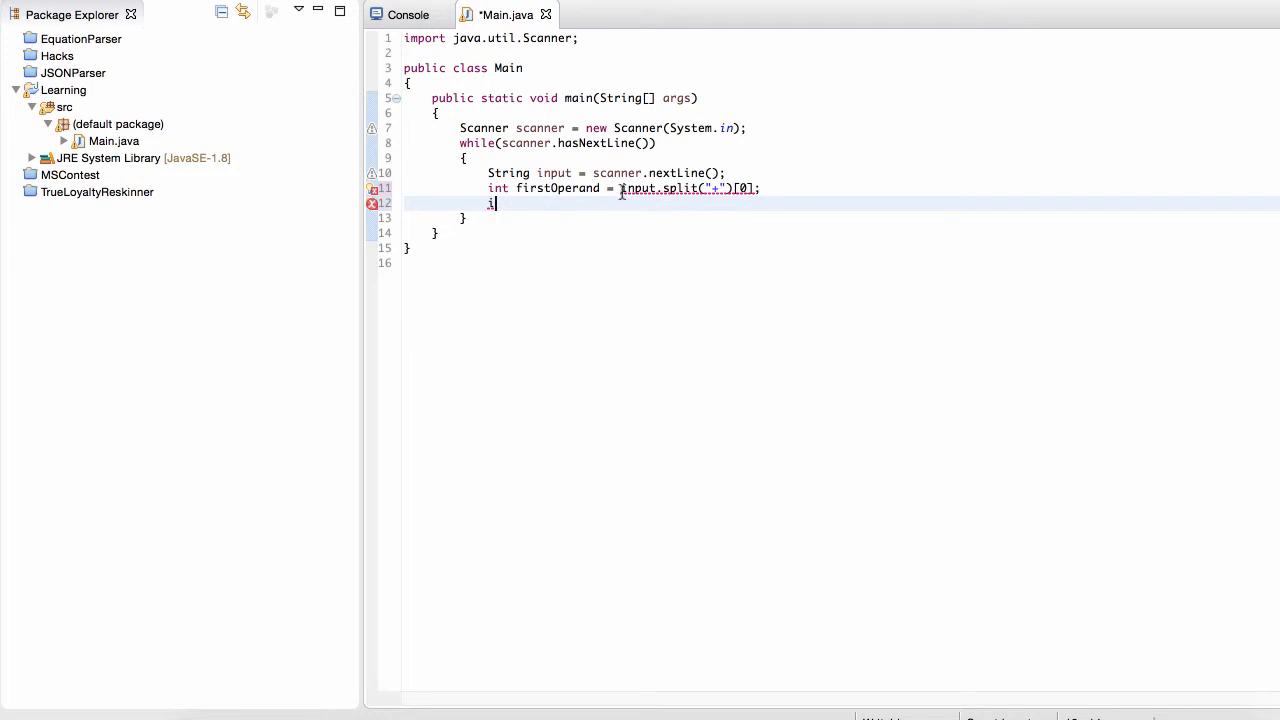
{"action": "left_click", "coordinate": [616, 190]}
{"action": "left_click", "coordinate": [608, 202]}
{"action": "key", "text": "ctrl+d"}
{"action": "key", "text": "ctrl+d"}
{"action": "key", "text": "ctrl+s"}
{"action": "left_click", "coordinate": [530, 232]}
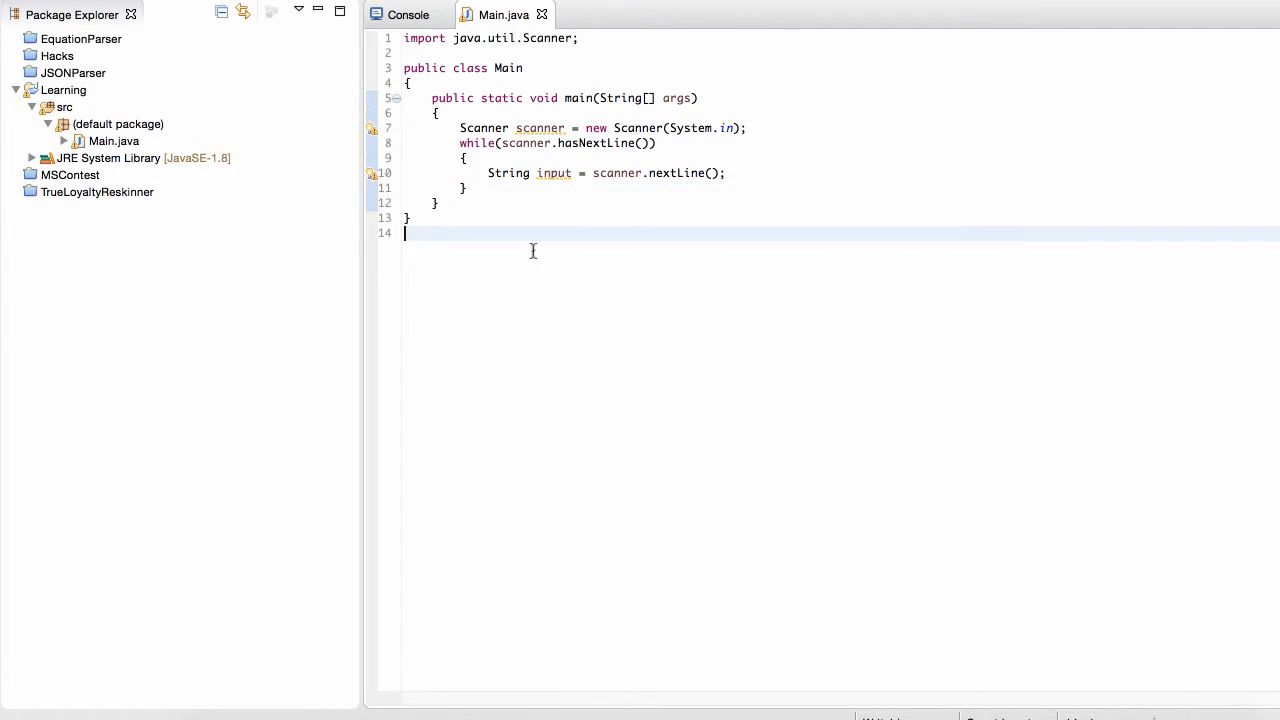
{"action": "left_click", "coordinate": [490, 173]}
Step: Comment out the while loop on lines 8–11, add blank lines beneath, and save Main.java
{"action": "left_click", "coordinate": [497, 190]}
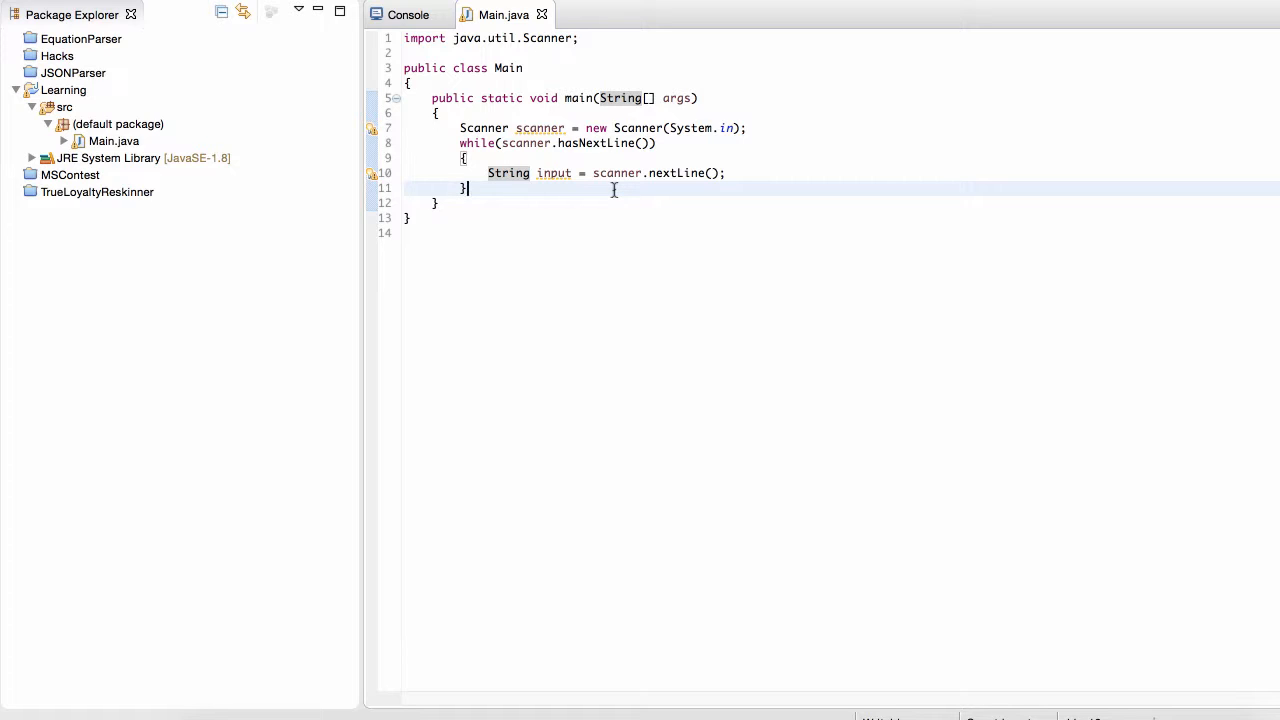
{"action": "left_click_drag", "start_coordinate": [470, 188], "coordinate": [455, 146]}
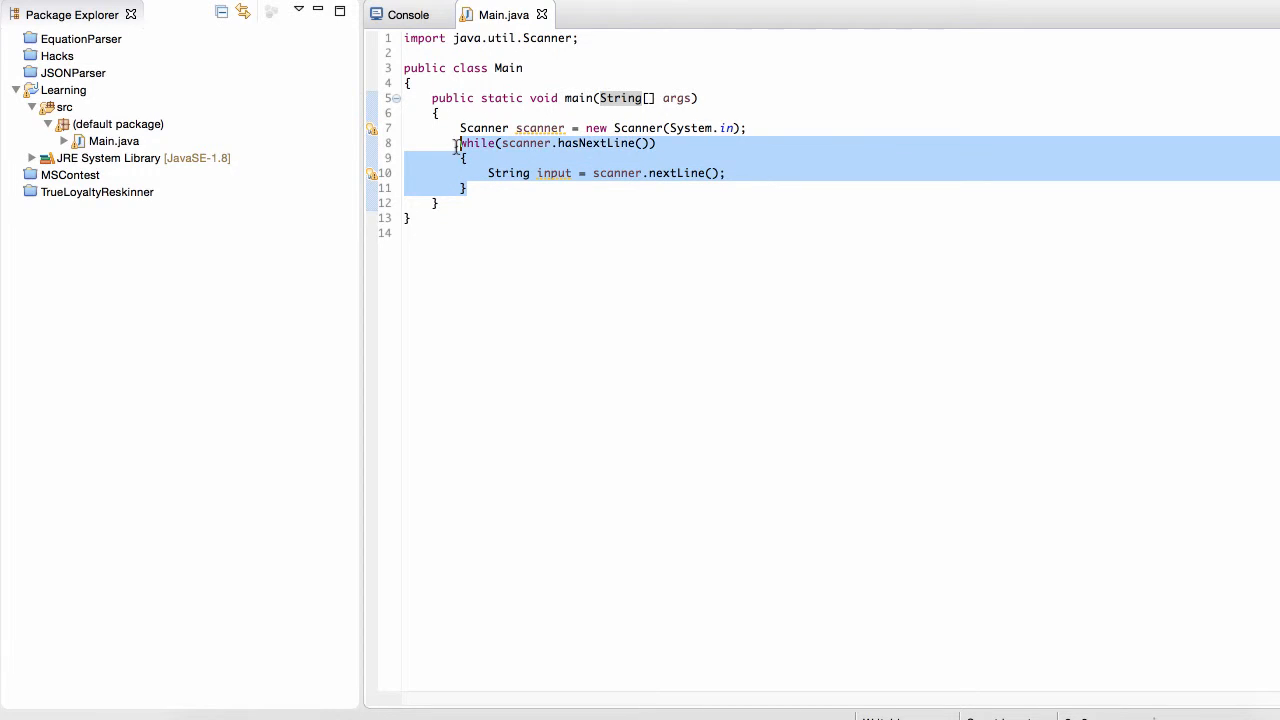
{"action": "key", "text": "ctrl+slash"}
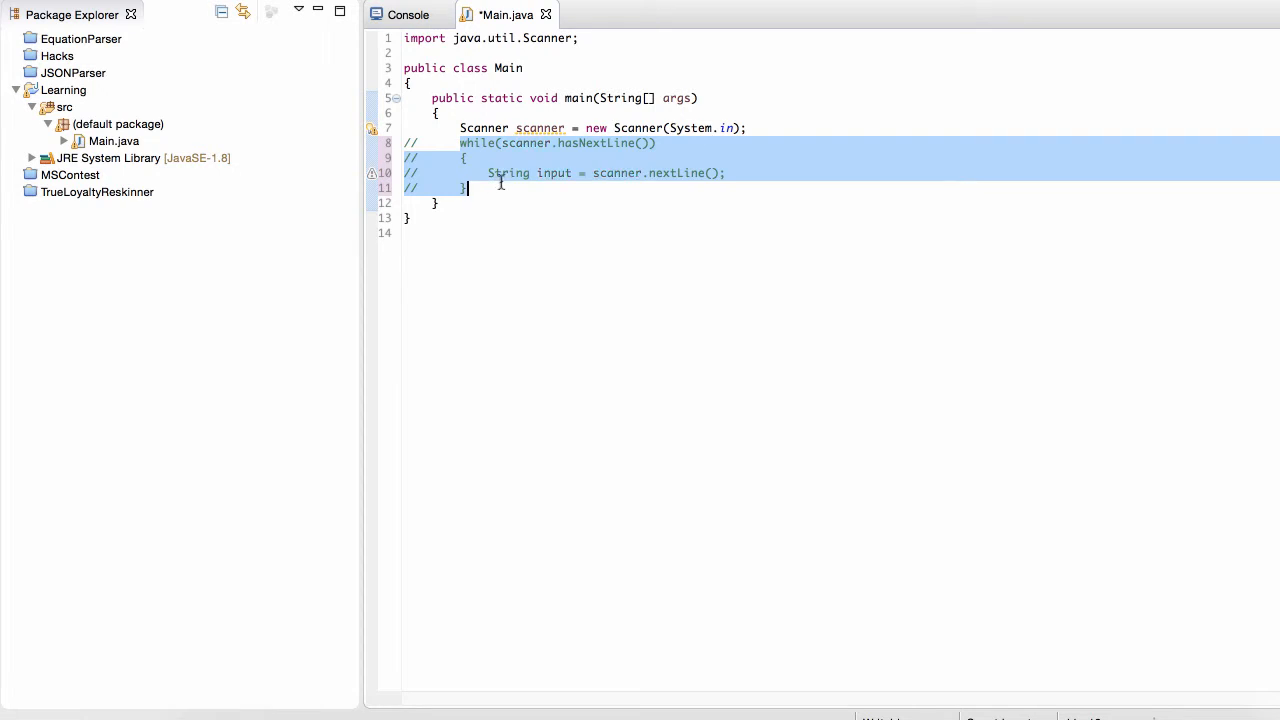
{"action": "left_click", "coordinate": [538, 191]}
{"action": "key", "text": "Return"}
{"action": "key", "text": "Return"}
{"action": "key", "text": "ctrl+s"}
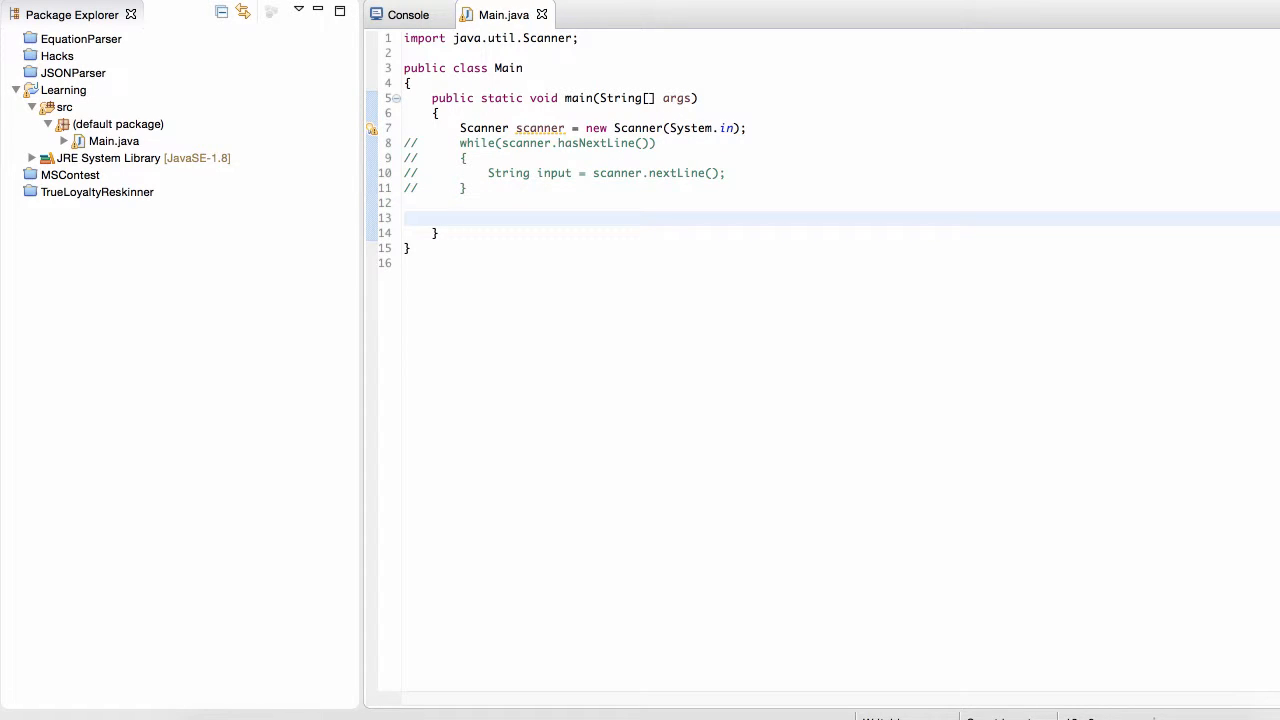
{"action": "type", "text": "Outp"}
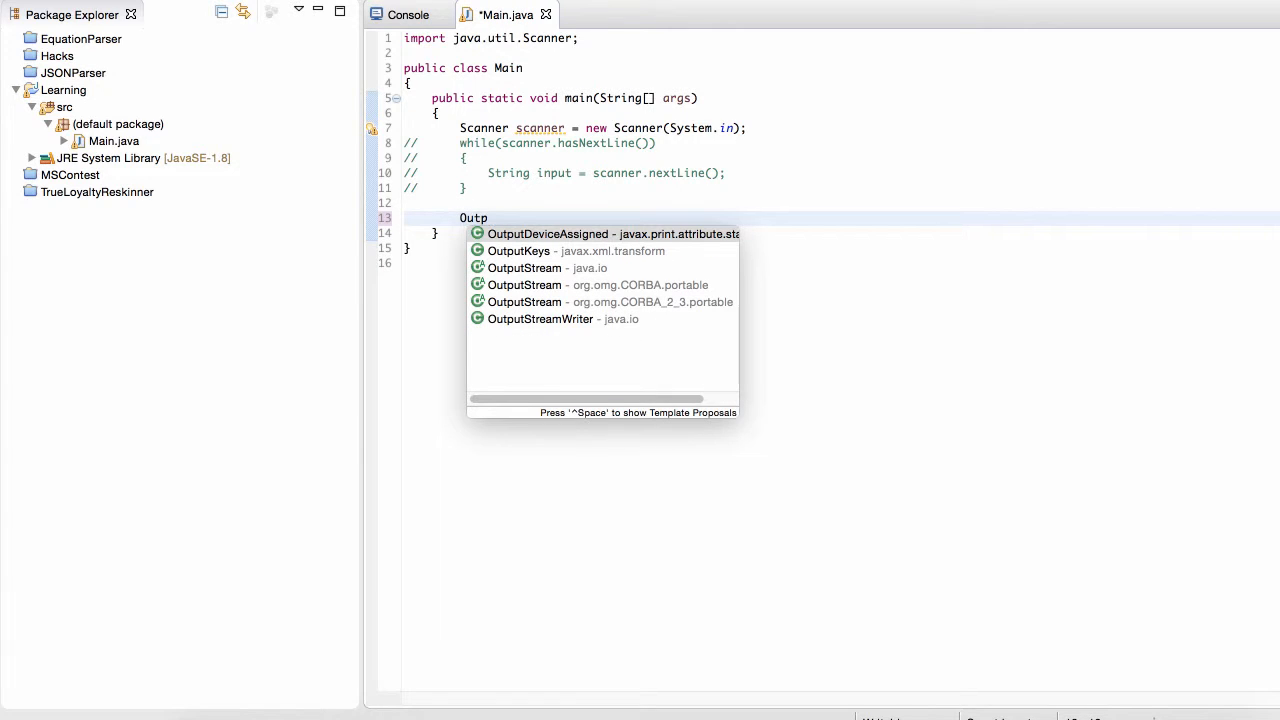
{"action": "type", "text": "utStrea"}
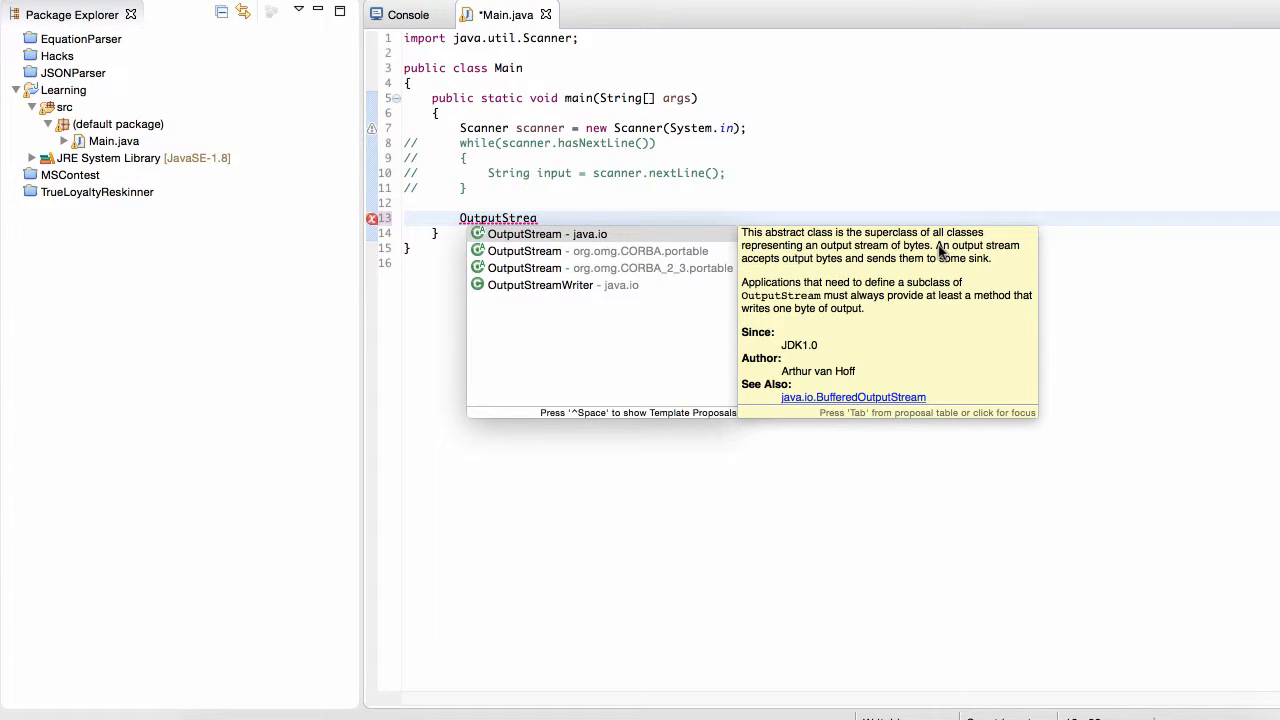
{"action": "left_click_drag", "start_coordinate": [937, 248], "coordinate": [995, 262]}
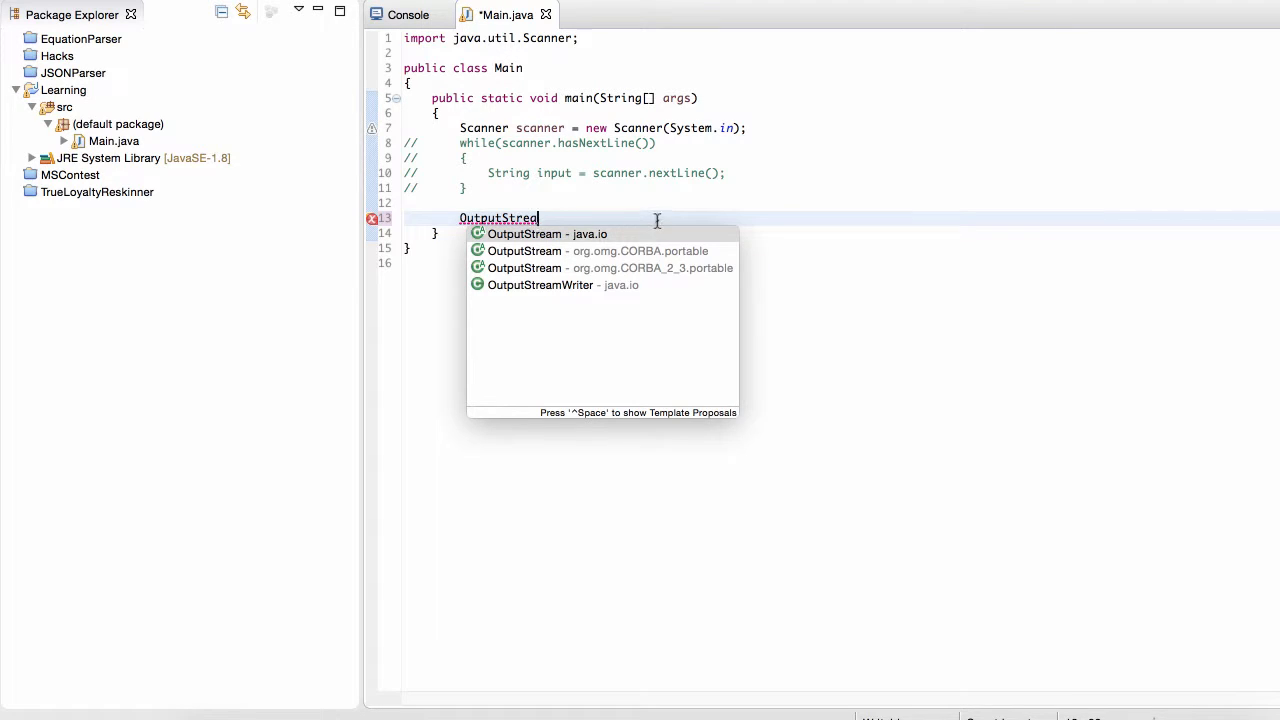
{"action": "type", "text": "m"}
Step: Declare OutputStream outputStream, insert an anonymous subclass by mistake, and erase it back to the type name
{"action": "key", "text": "Return"}
{"action": "type", "text": "out"}
{"action": "key", "text": "Return"}
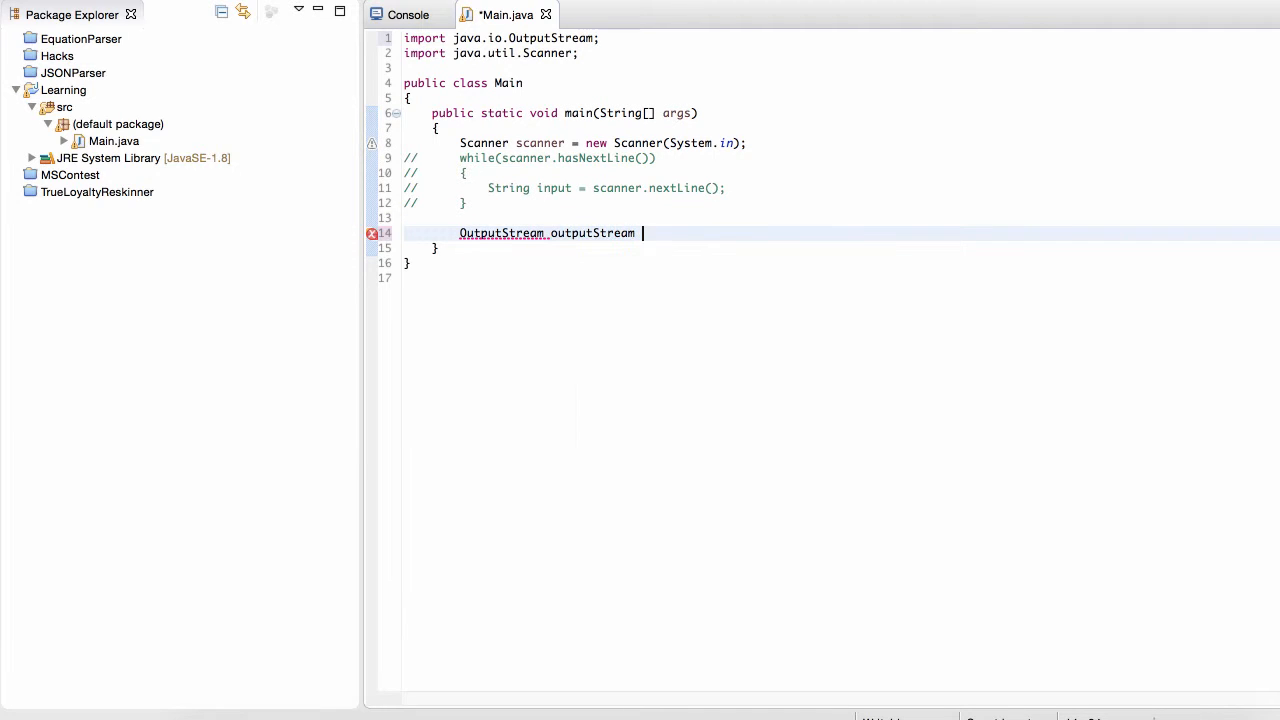
{"action": "type", "text": "= new Output"}
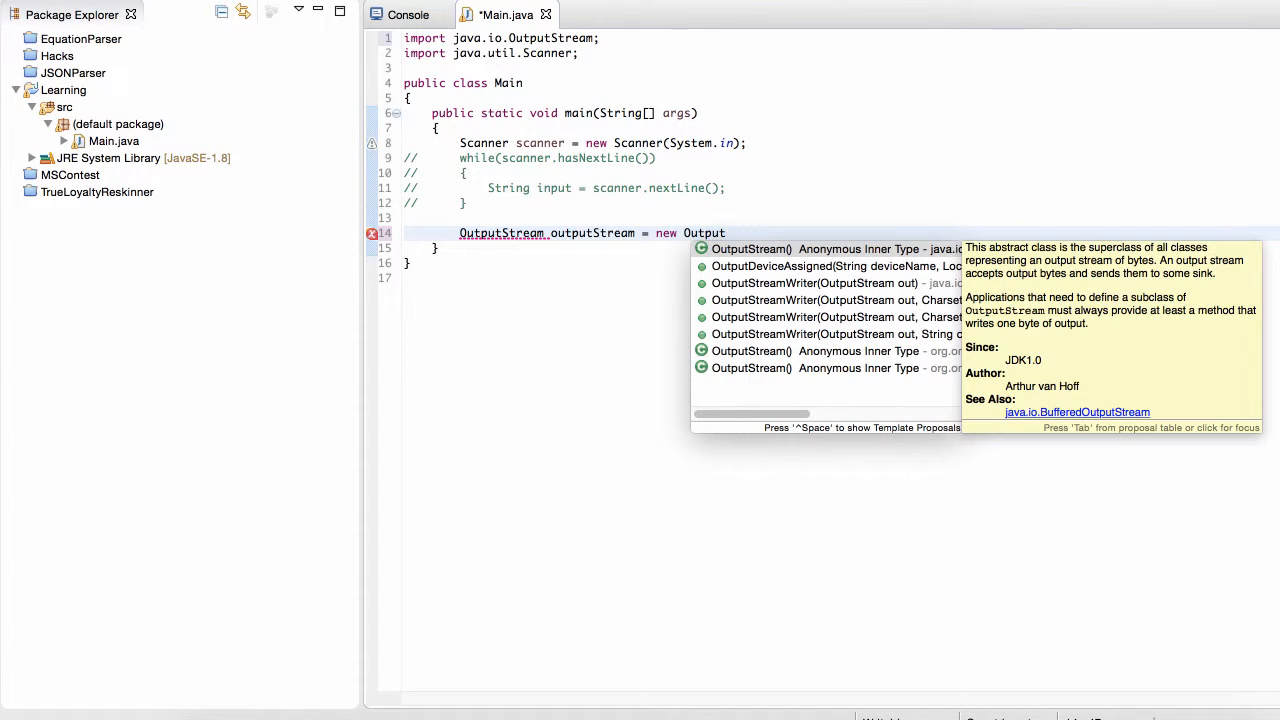
{"action": "key", "text": "Return"}
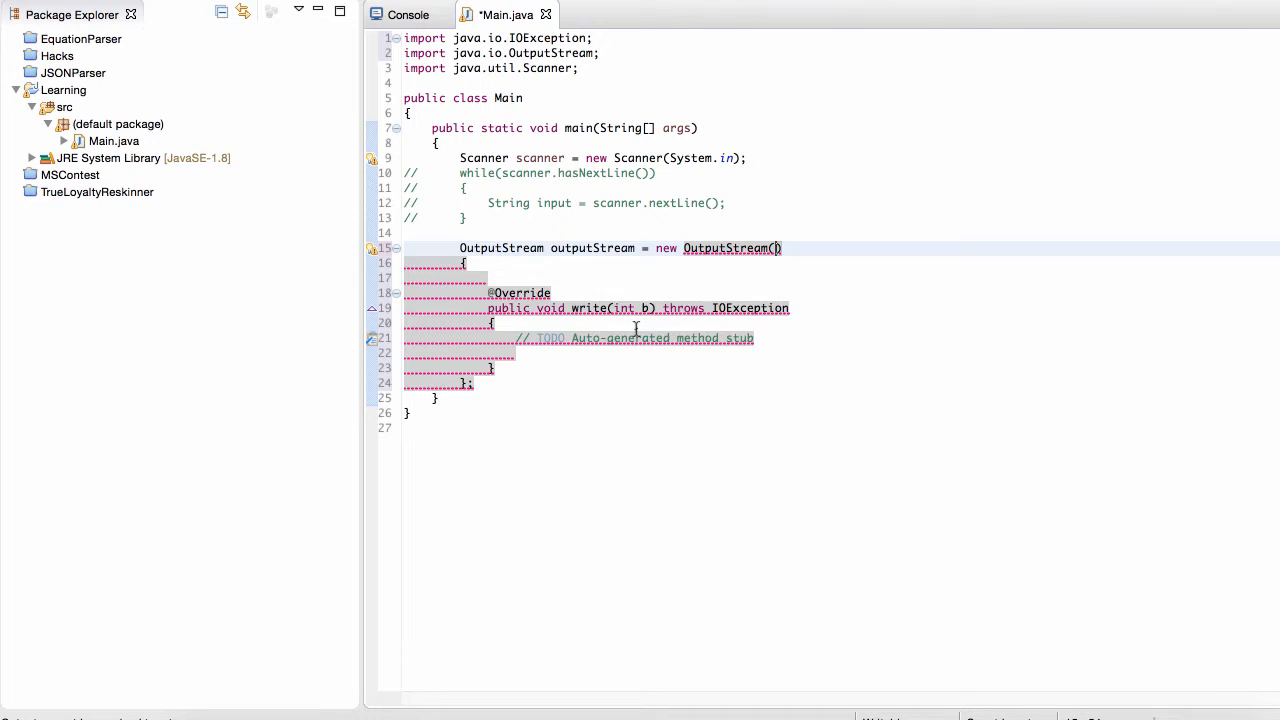
{"action": "left_click", "coordinate": [493, 323]}
{"action": "mouse_move", "coordinate": [495, 385]}
{"action": "left_mouse_down"}
{"action": "mouse_move", "coordinate": [519, 352]}
{"action": "mouse_move", "coordinate": [652, 293]}
{"action": "left_mouse_up"}
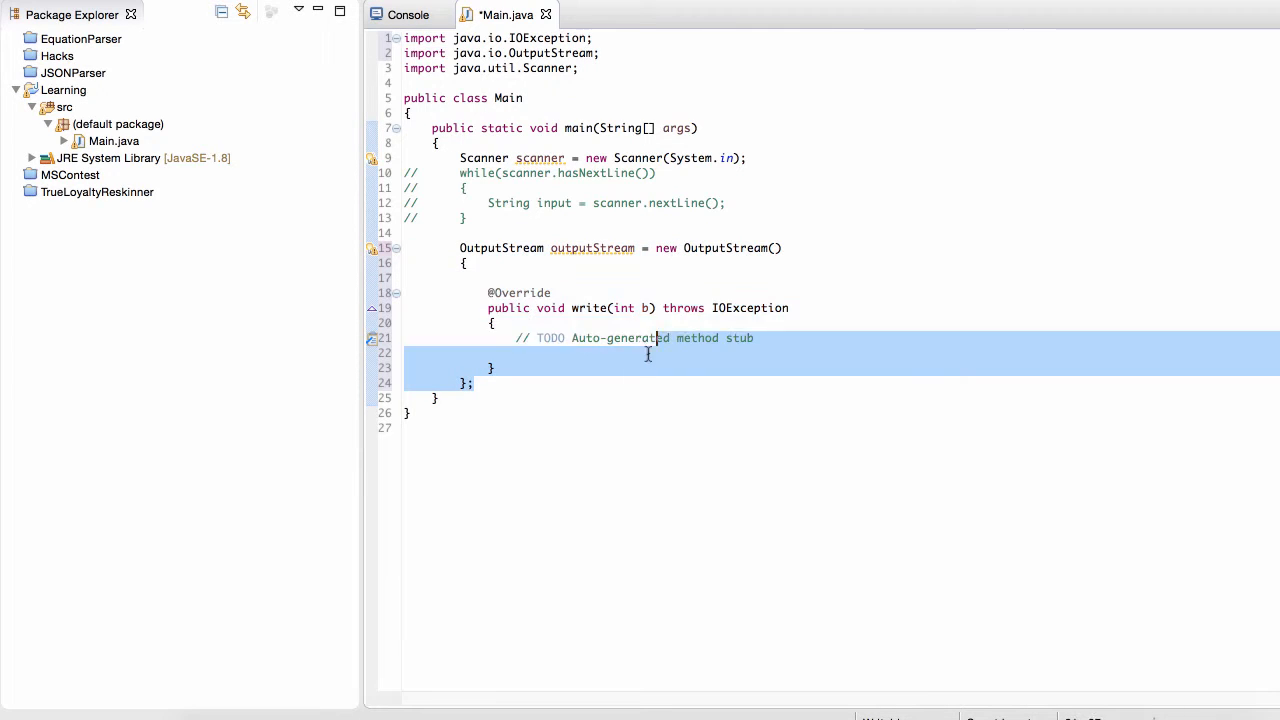
{"action": "left_click", "coordinate": [594, 383]}
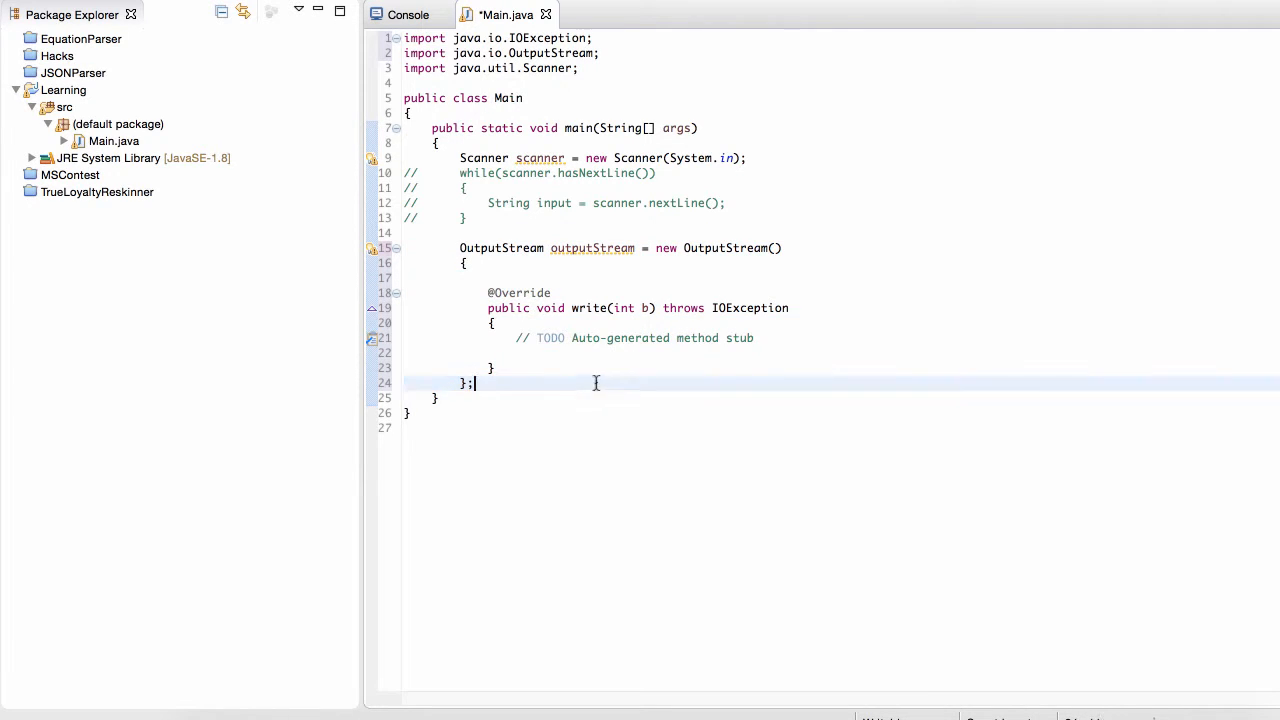
{"action": "mouse_move", "coordinate": [476, 383]}
{"action": "left_mouse_down"}
{"action": "mouse_move", "coordinate": [524, 308]}
{"action": "mouse_move", "coordinate": [650, 248]}
{"action": "left_mouse_up"}
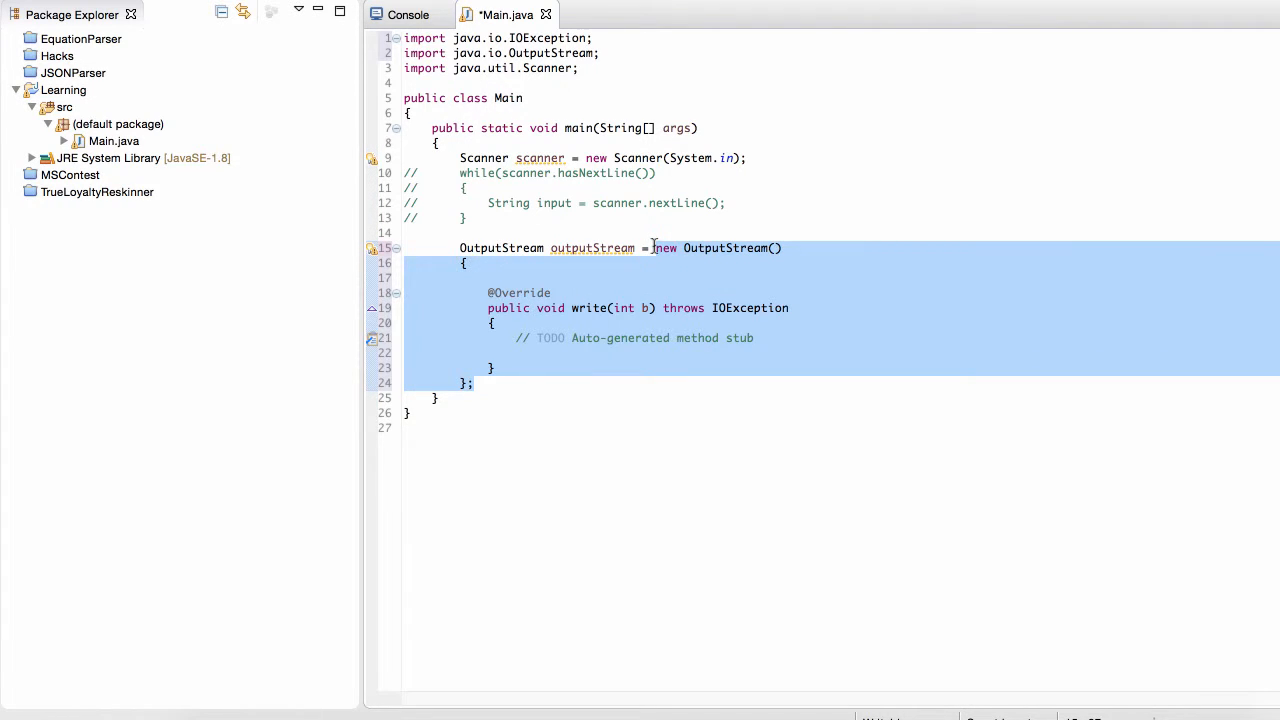
{"action": "type", "text": "new Outpu"}
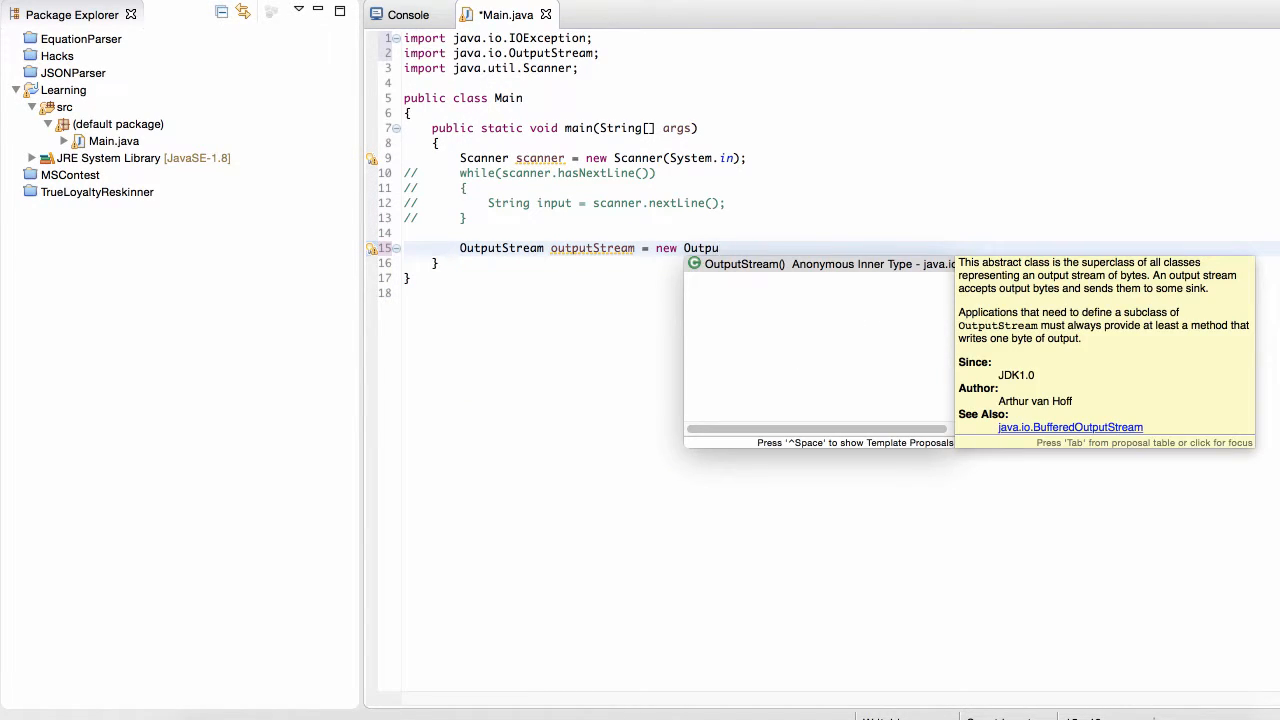
{"action": "key", "text": "Escape"}
{"action": "key", "text": "BackSpace"}
{"action": "key", "text": "BackSpace"}
{"action": "key", "text": "BackSpace"}
{"action": "key", "text": "BackSpace"}
{"action": "key", "text": "BackSpace"}
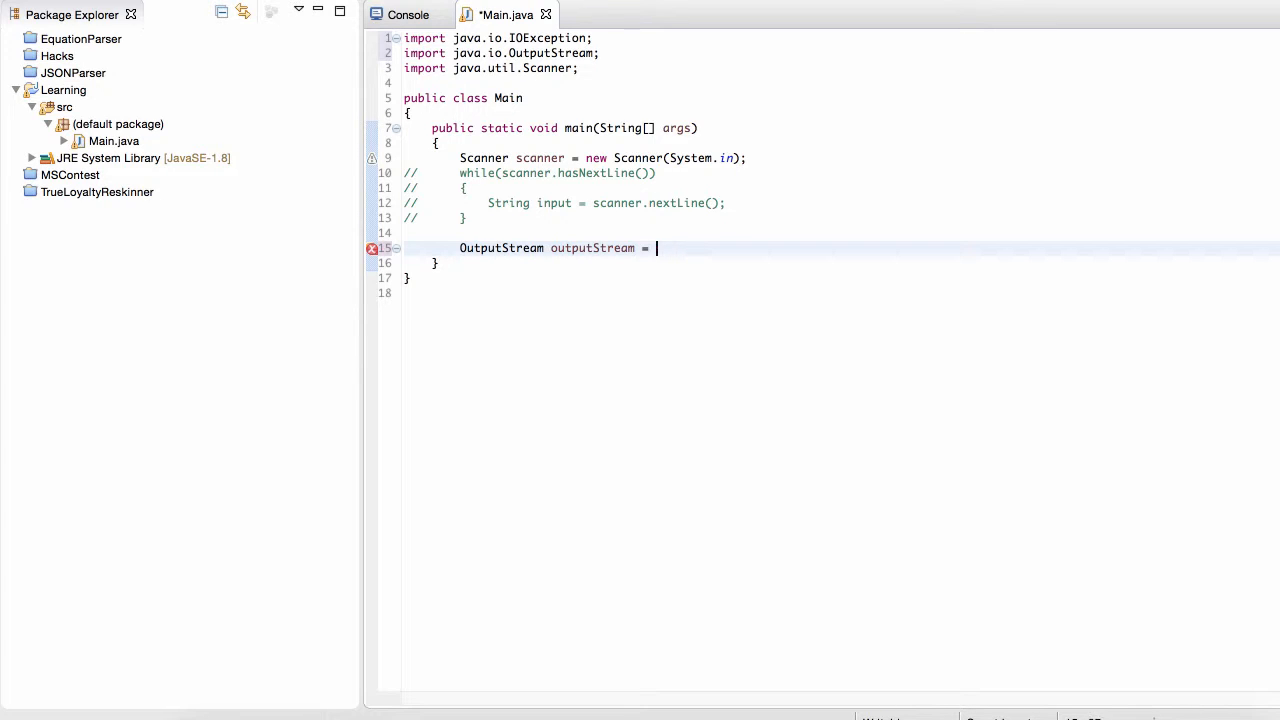
{"action": "key", "text": "BackSpace"}
{"action": "key", "text": "BackSpace"}
{"action": "key", "text": "BackSpace"}
{"action": "key", "text": "BackSpace"}
{"action": "key", "text": "BackSpace"}
{"action": "key", "text": "BackSpace"}
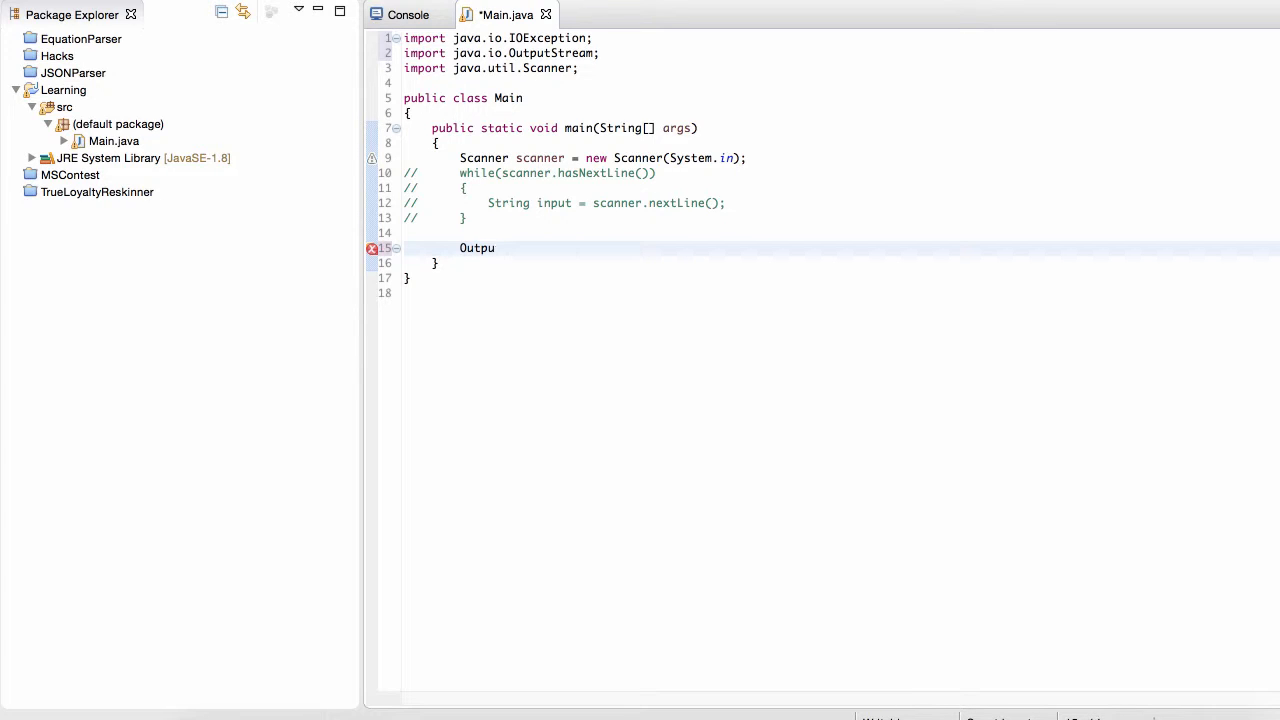
{"action": "key", "text": "BackSpace"}
{"action": "type", "text": "File"}
Step: Add a File declaration using the File(String pathname) constructor
{"action": "key", "text": "Return"}
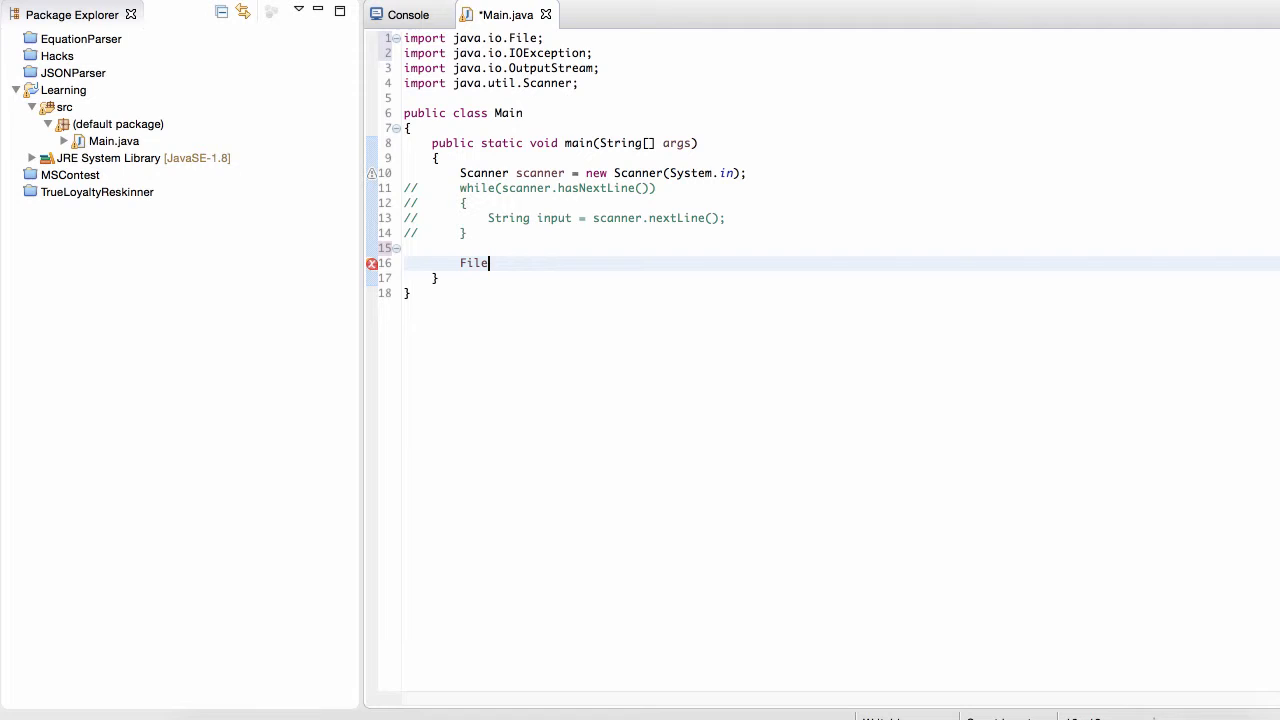
{"action": "type", "text": "file = new File"}
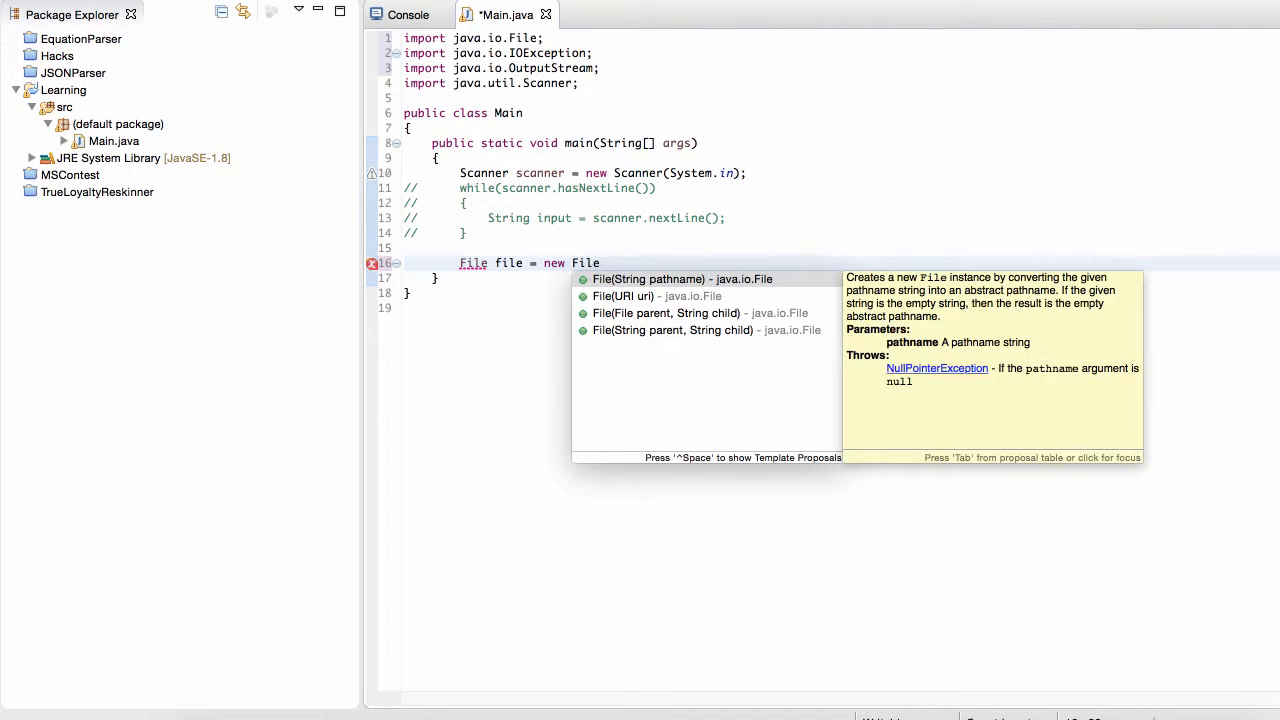
{"action": "key", "text": "Return"}
{"action": "type", "text": "\"\""}
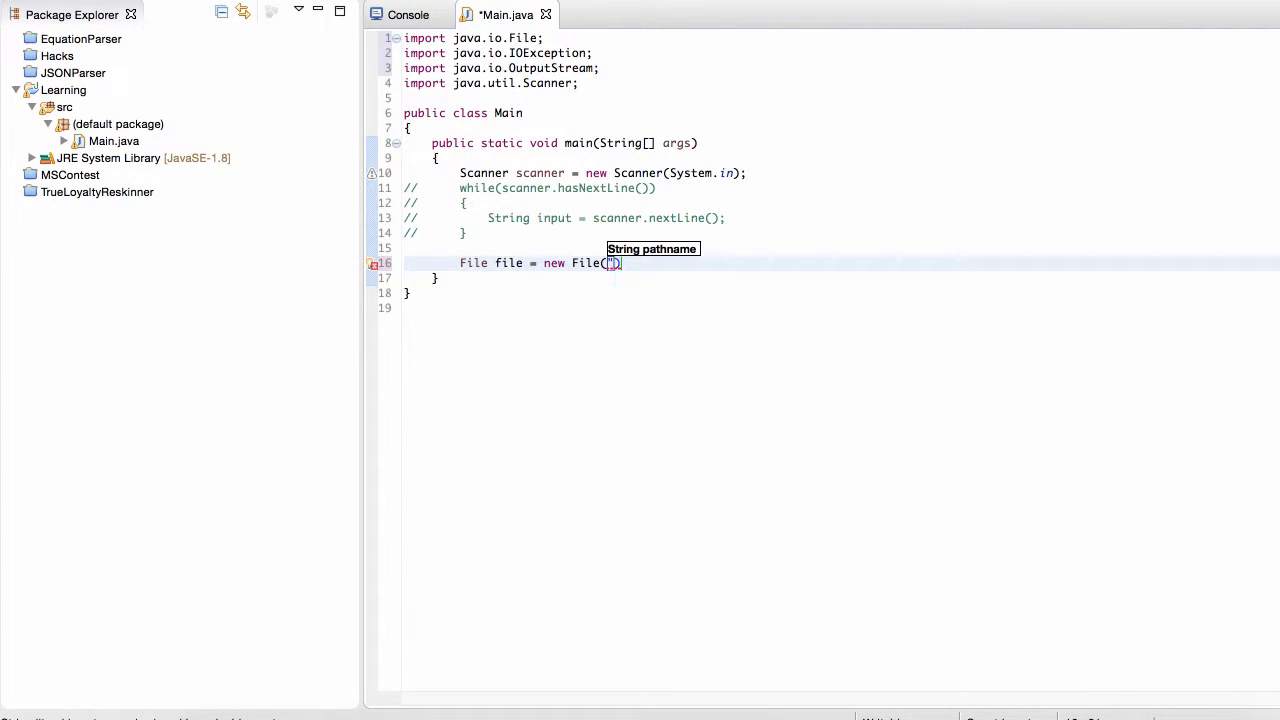
{"action": "type", "text": "/test.txt"}
{"action": "type", "text": ";"}
{"action": "key", "text": "Return"}
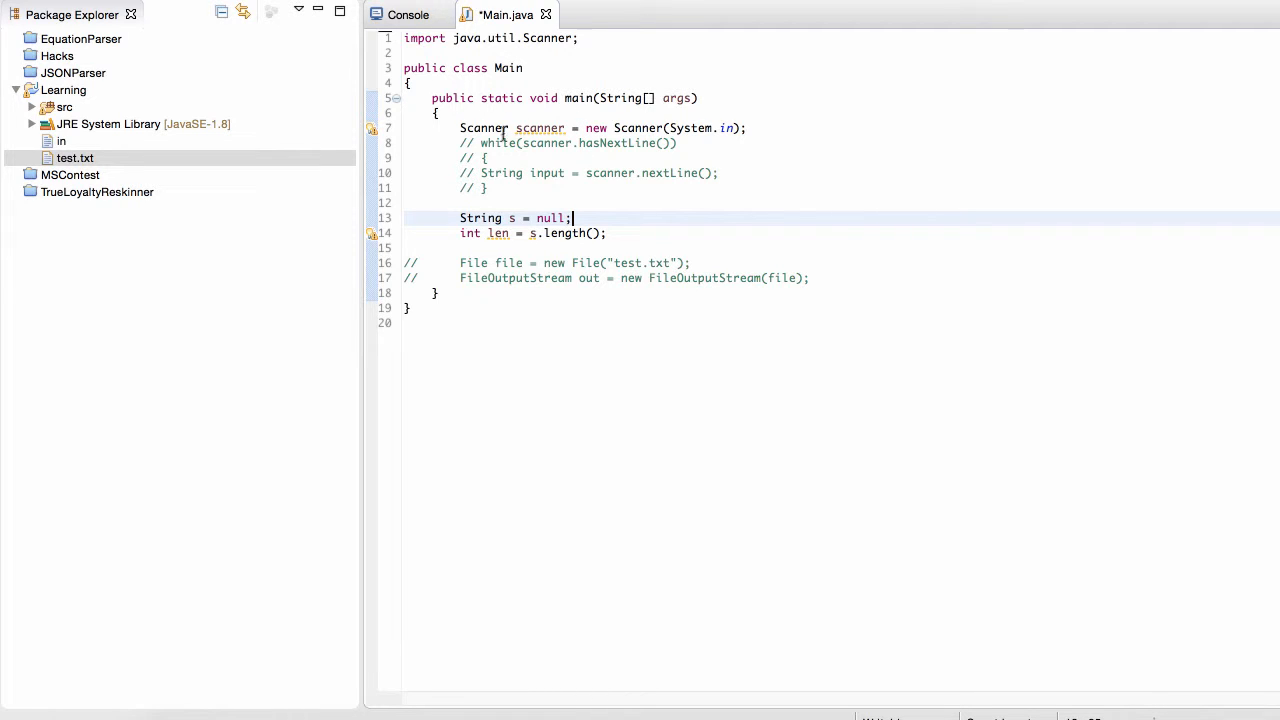
Step: Run the program, then insert a try/catch for NullPointerException in main and remove its TODO
{"action": "key", "text": "ctrl+s"}
{"action": "key", "text": "ctrl+F11"}
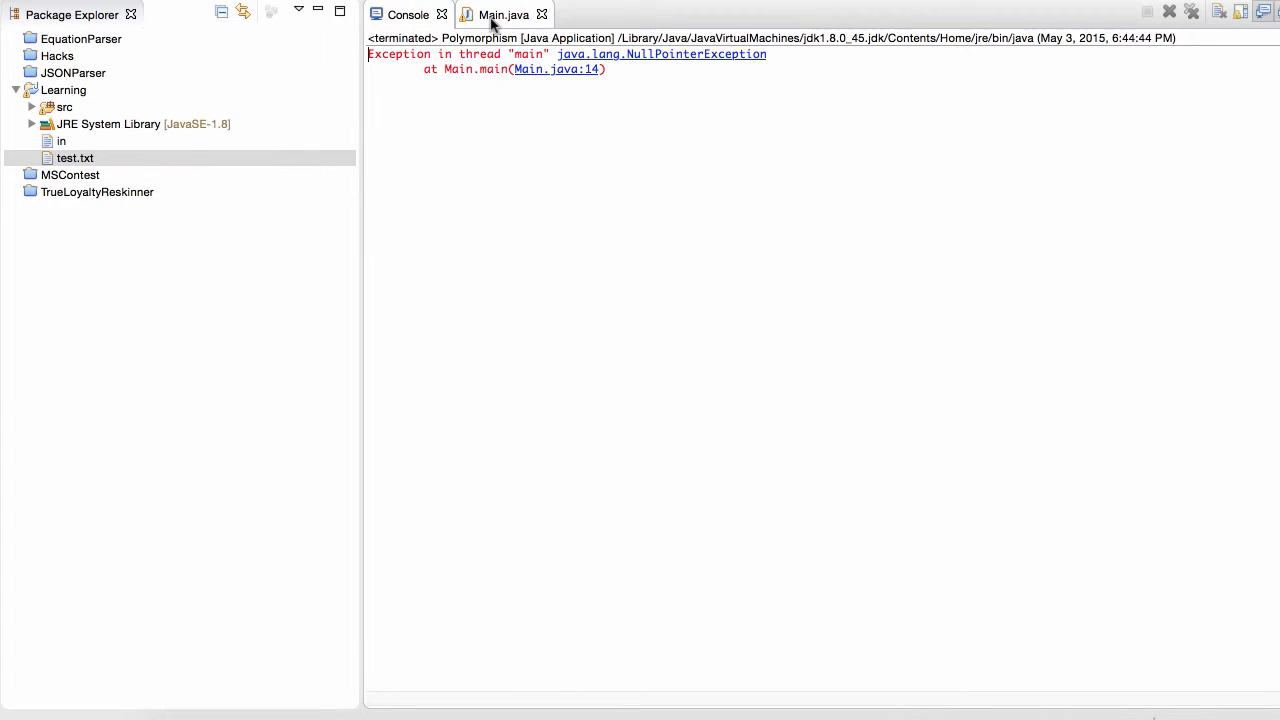
{"action": "left_click", "coordinate": [503, 14]}
{"action": "left_click", "coordinate": [501, 201]}
{"action": "type", "text": "try"}
{"action": "key", "text": "ctrl+space"}
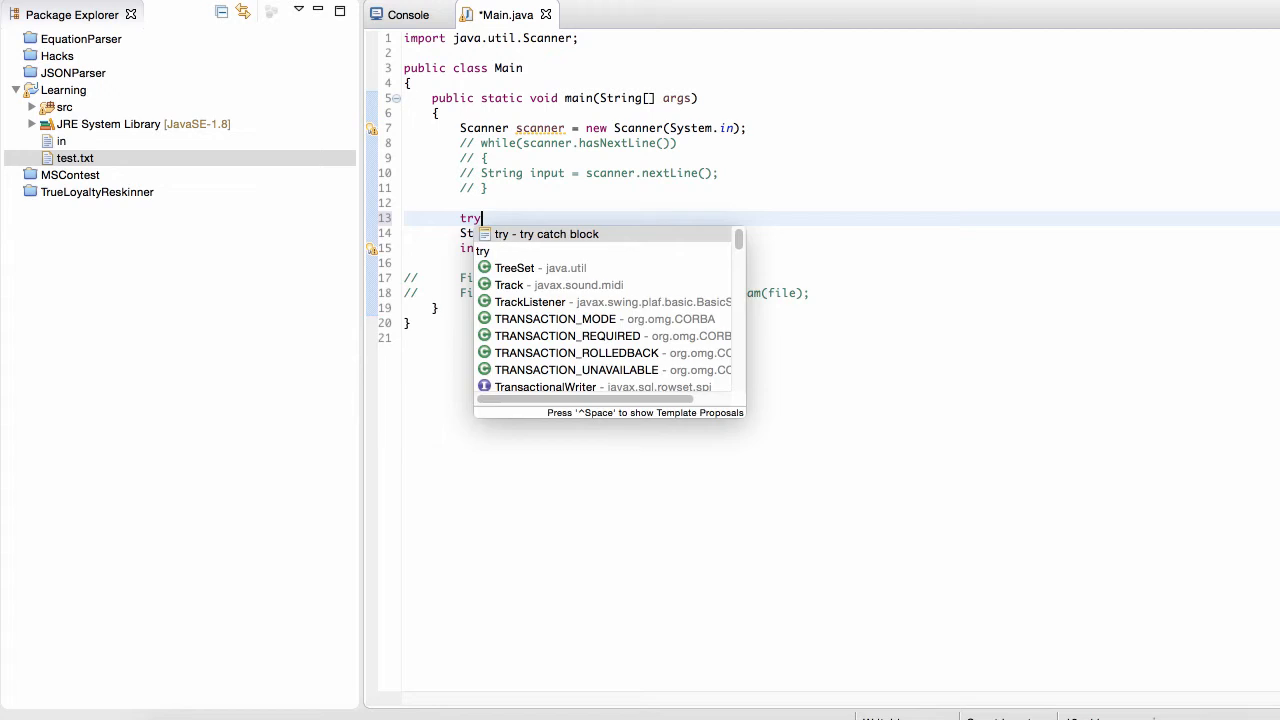
{"action": "key", "text": "Return"}
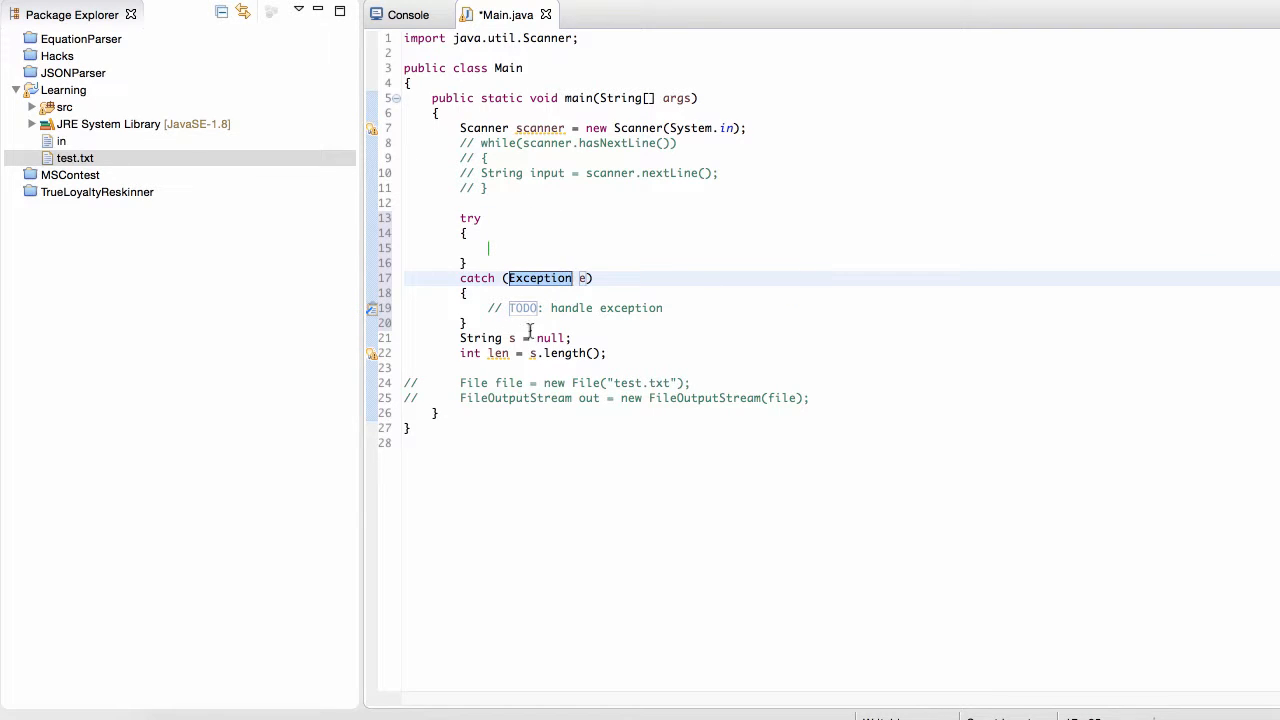
{"action": "type", "text": "Null"}
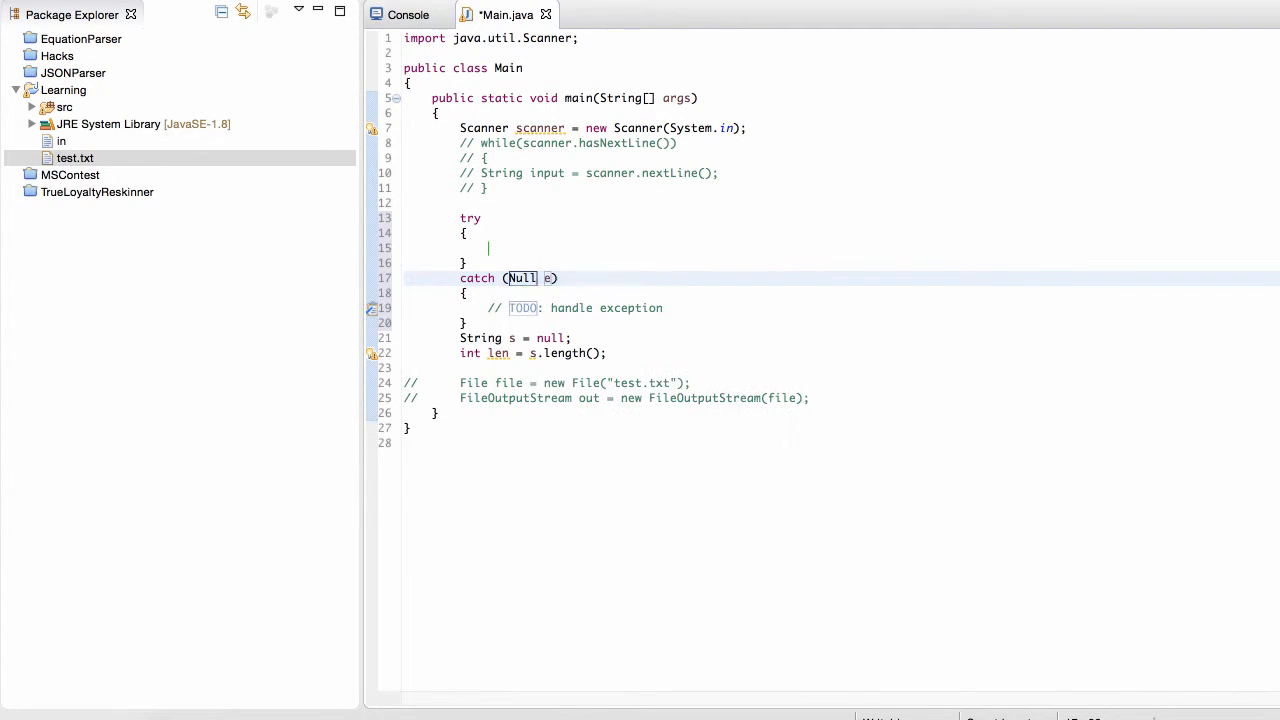
{"action": "key", "text": "Return"}
{"action": "left_click", "coordinate": [620, 308]}
{"action": "key", "text": "ctrl+d"}
{"action": "key", "text": "ctrl+s"}
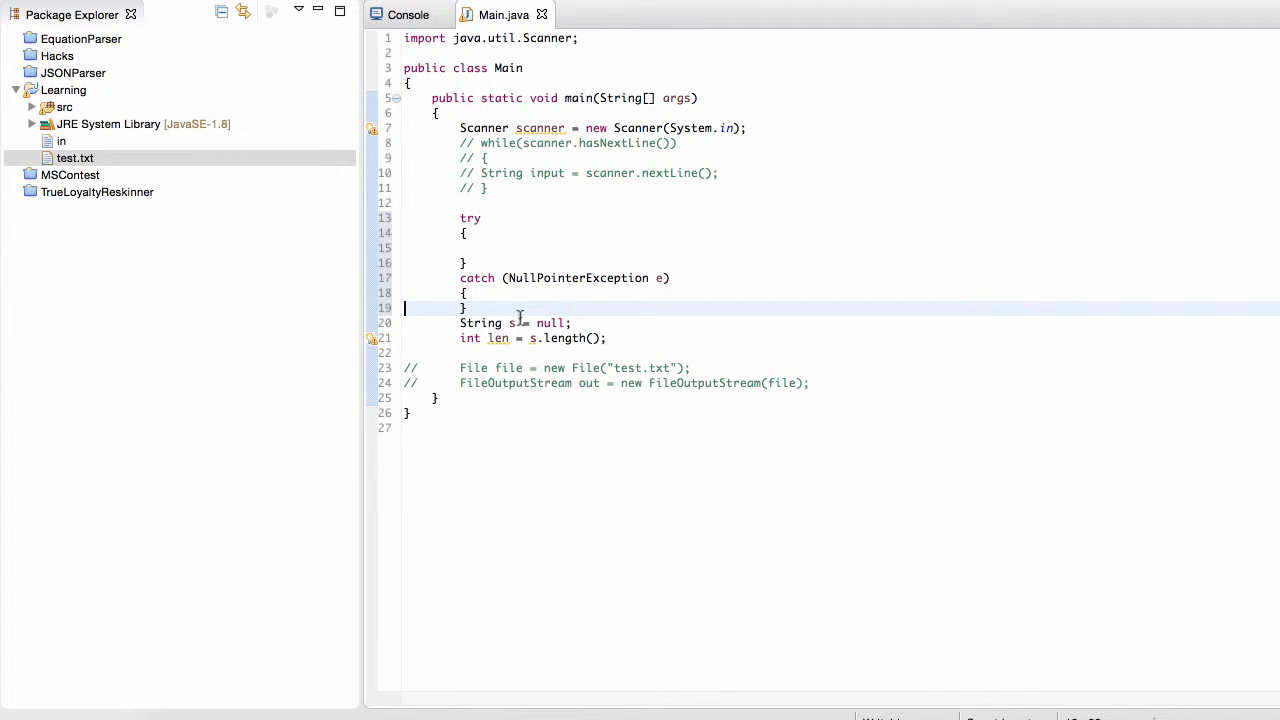
Step: Move the null String and length lines into the try block and save
{"action": "left_click", "coordinate": [460, 323]}
{"action": "left_click_drag", "start_coordinate": [460, 323], "coordinate": [612, 338]}
{"action": "key", "text": "ctrl+c"}
{"action": "key", "text": "BackSpace"}
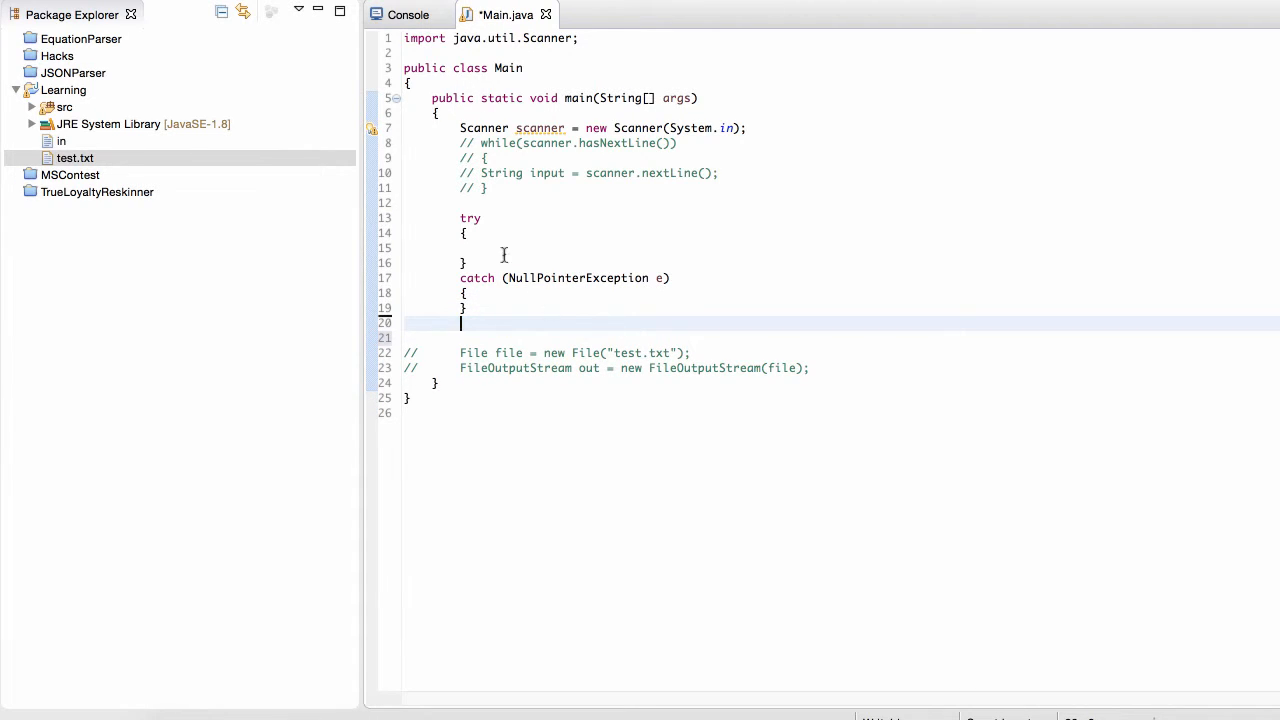
{"action": "left_click", "coordinate": [505, 248]}
{"action": "key", "text": "ctrl+v"}
{"action": "key", "text": "ctrl+s"}
Step: Have the catch block print "Program crashed!", save and run the program
{"action": "left_click", "coordinate": [611, 308]}
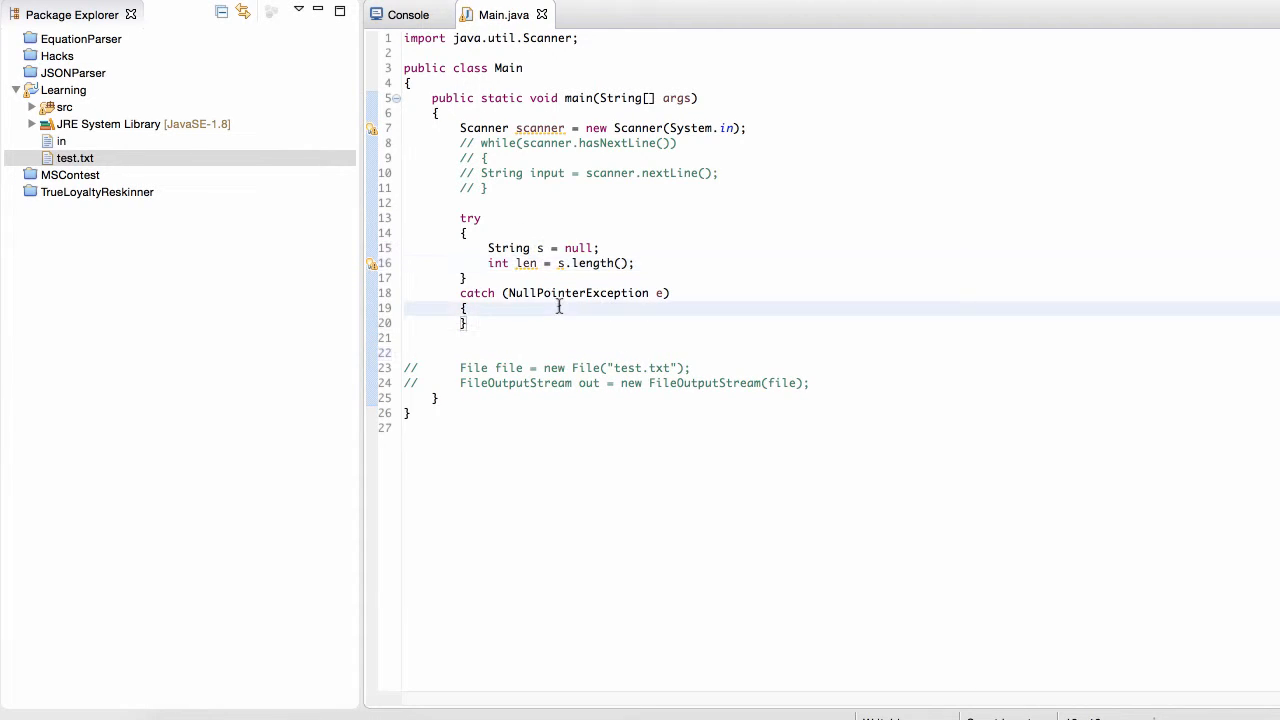
{"action": "key", "text": "Return"}
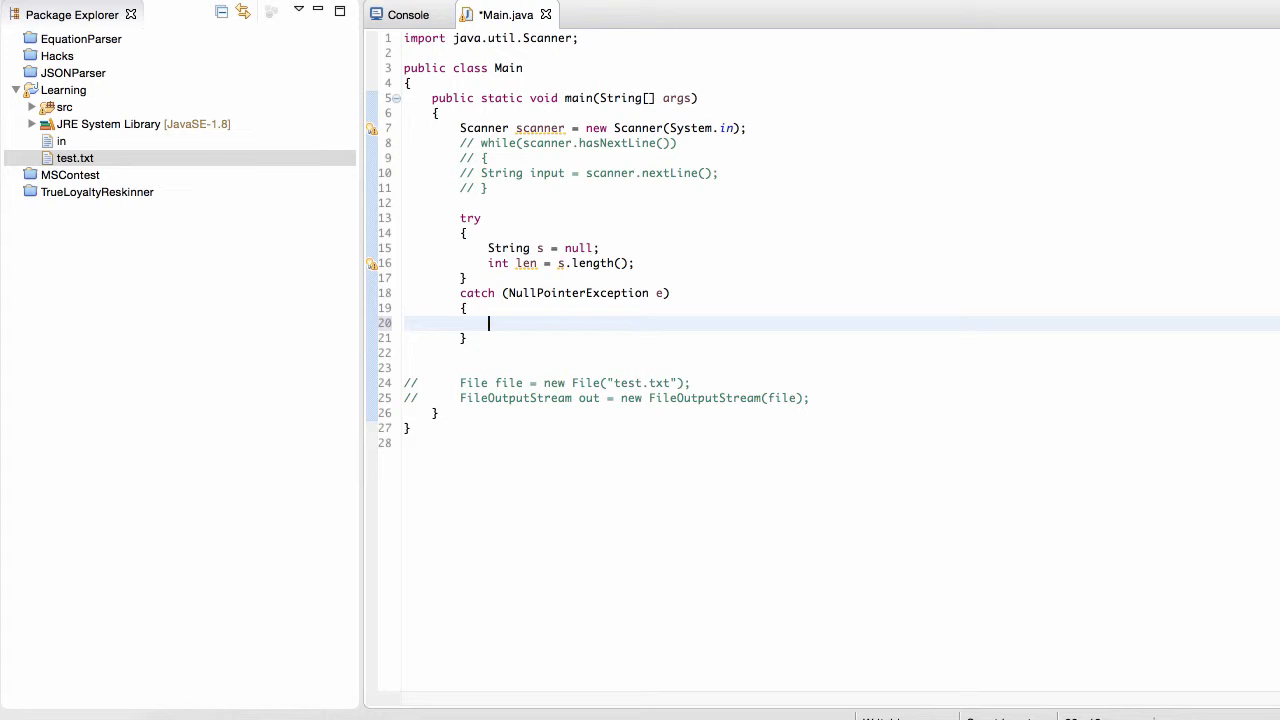
{"action": "type", "text": "System.out."}
{"action": "type", "text": "prin"}
{"action": "key", "text": "Return"}
{"action": "type", "text": "\"Pro"}
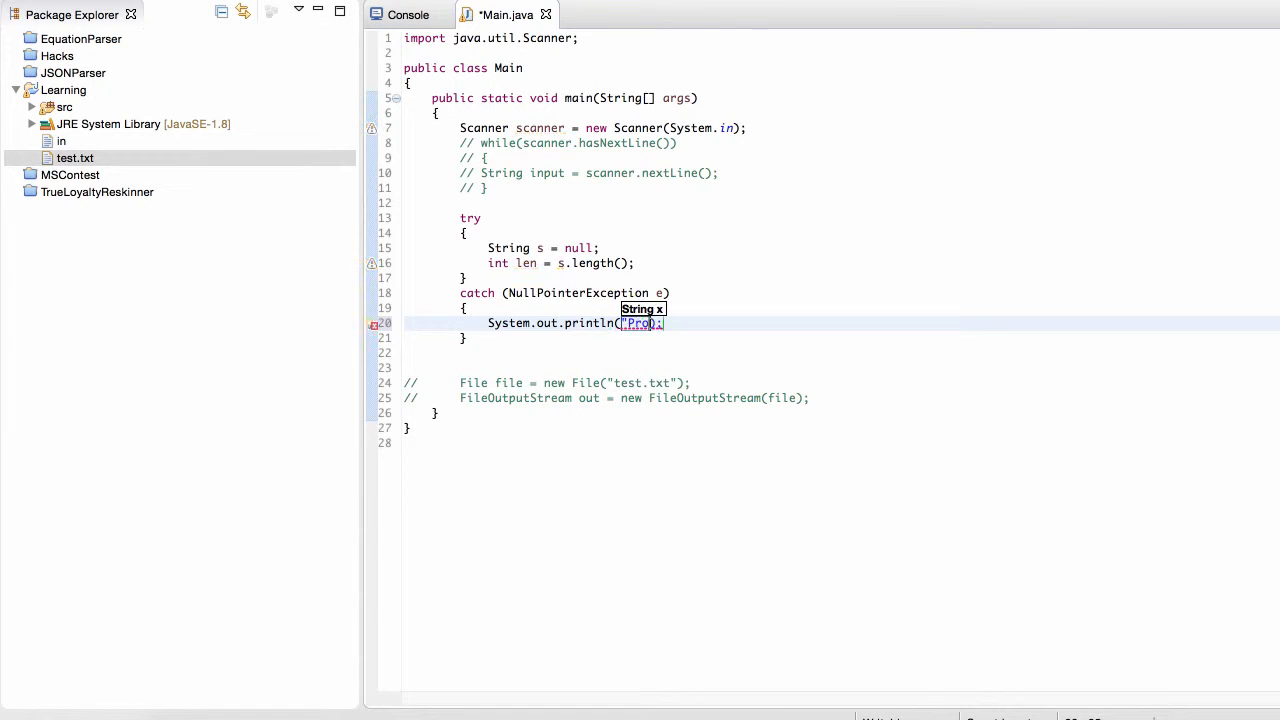
{"action": "type", "text": "gram crashed"}
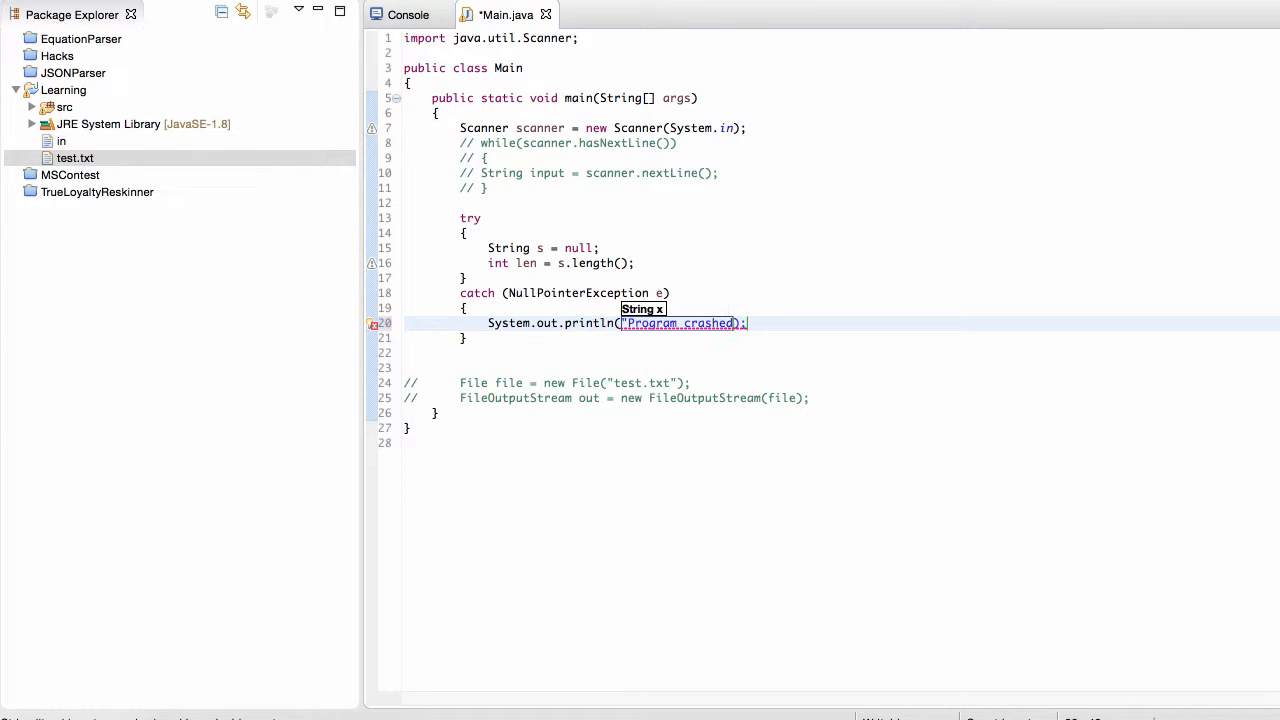
{"action": "type", "text": "!\""}
{"action": "key", "text": "End"}
{"action": "key", "text": "ctrl+s"}
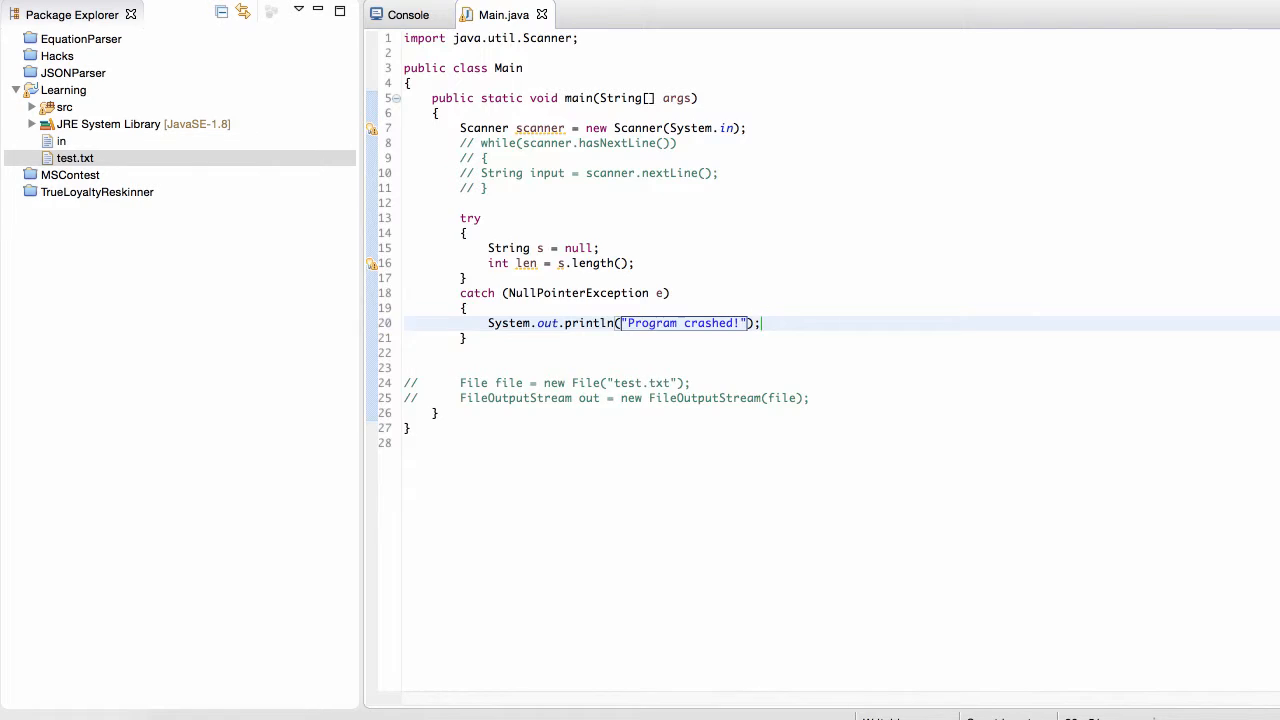
{"action": "key", "text": "ctrl+F11"}
Step: Review the try block contents and the NullPointerException type description in Main.java
{"action": "left_click", "coordinate": [503, 14]}
{"action": "left_click_drag", "start_coordinate": [460, 218], "coordinate": [476, 278]}
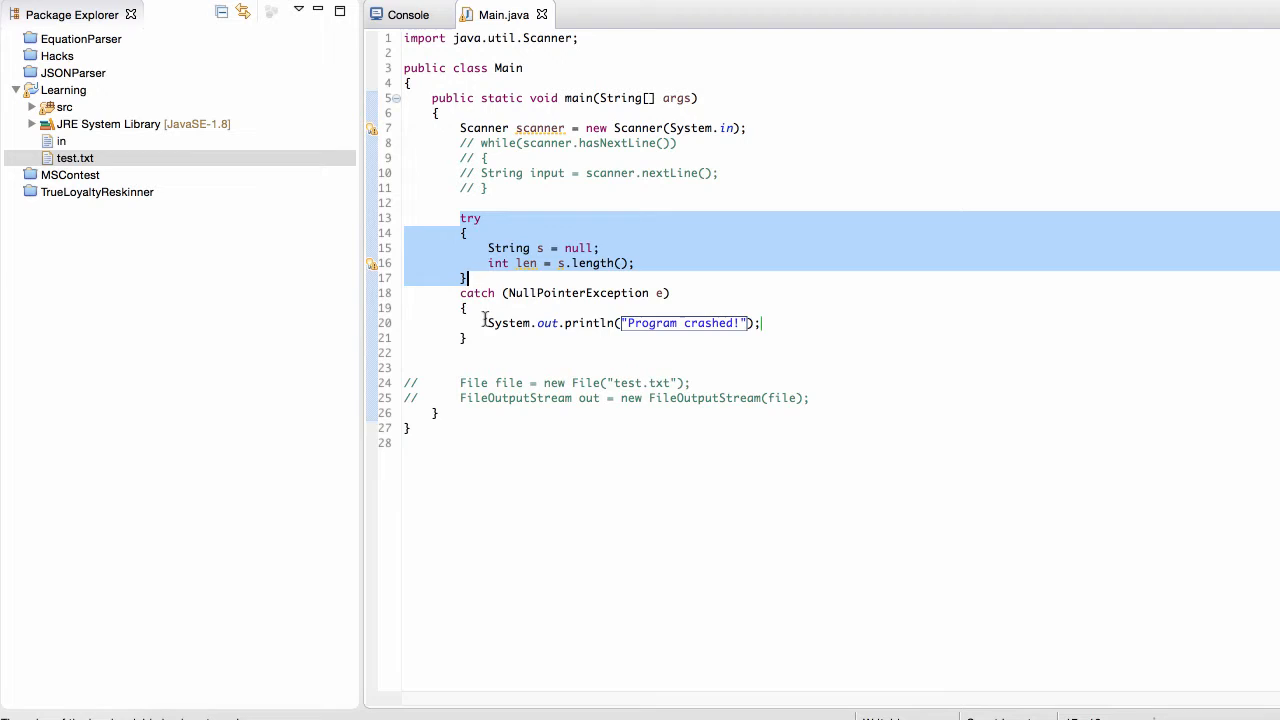
{"action": "left_click", "coordinate": [488, 322]}
{"action": "left_click_drag", "start_coordinate": [488, 248], "coordinate": [642, 264]}
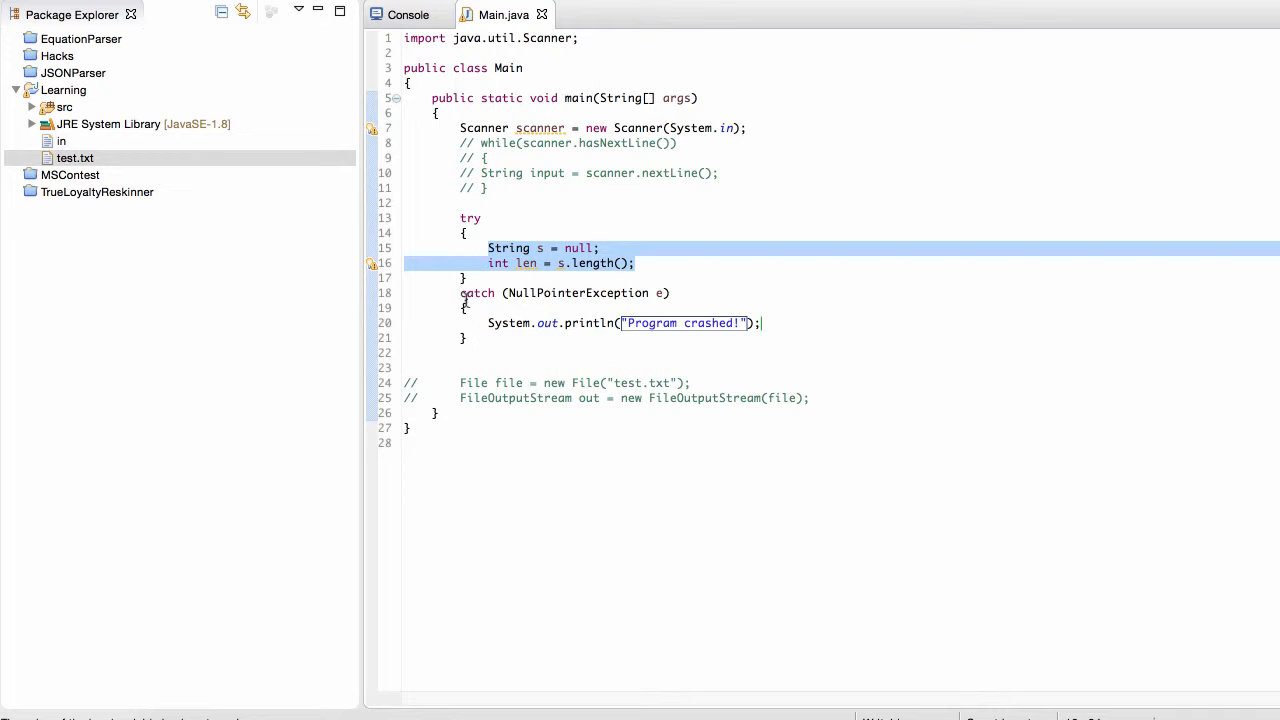
{"action": "left_click", "coordinate": [513, 293]}
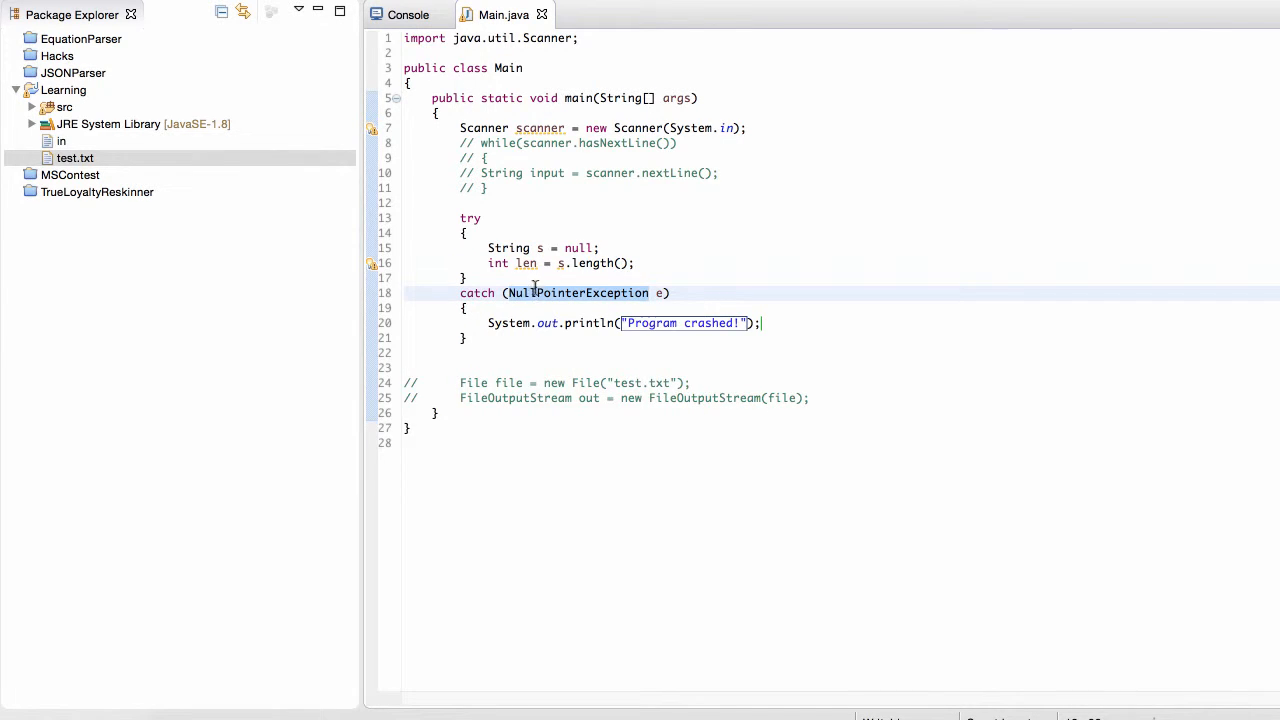
{"action": "mouse_move", "coordinate": [578, 293]}
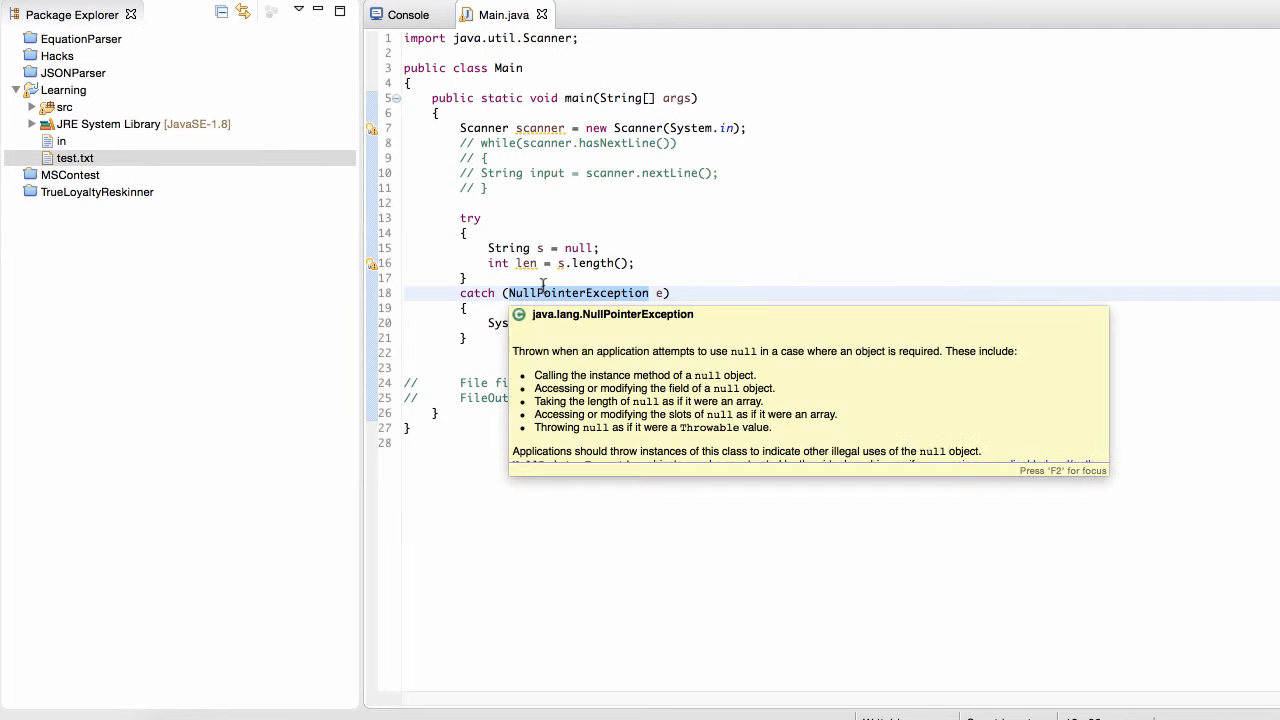
{"action": "left_click", "coordinate": [490, 248]}
{"action": "left_click_drag", "start_coordinate": [488, 248], "coordinate": [650, 264]}
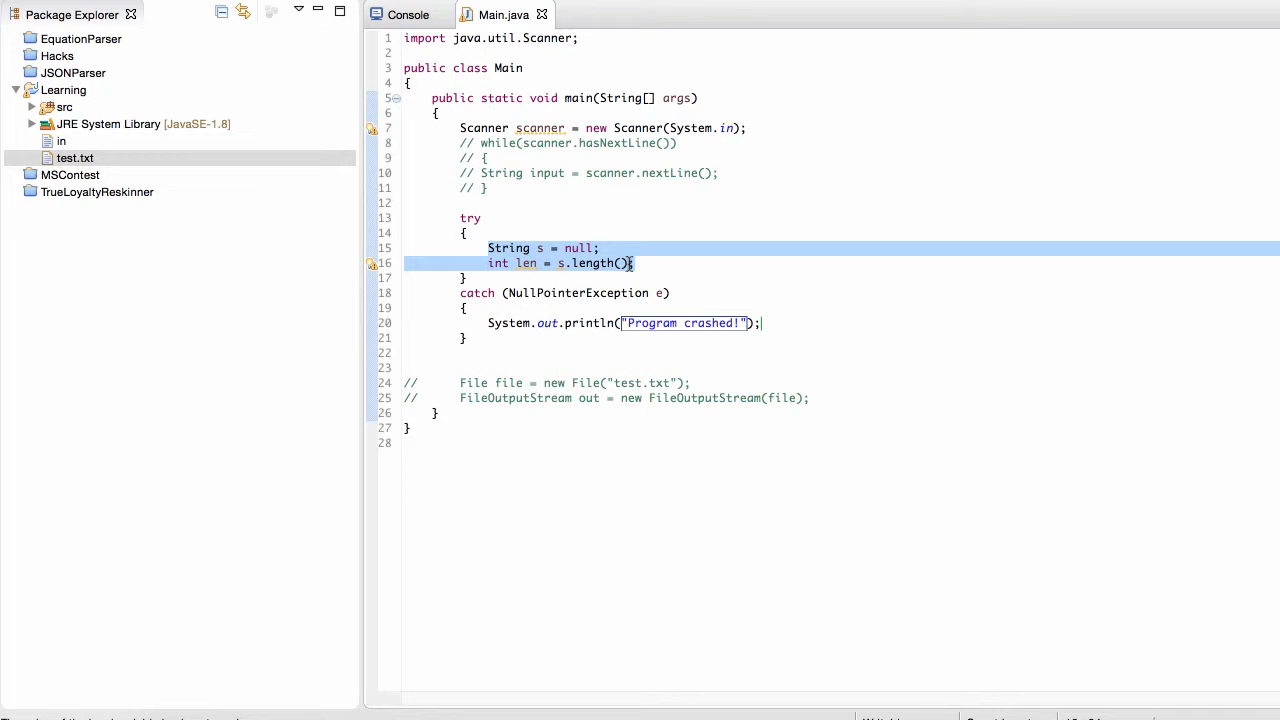
{"action": "left_click_drag", "start_coordinate": [464, 233], "coordinate": [463, 278]}
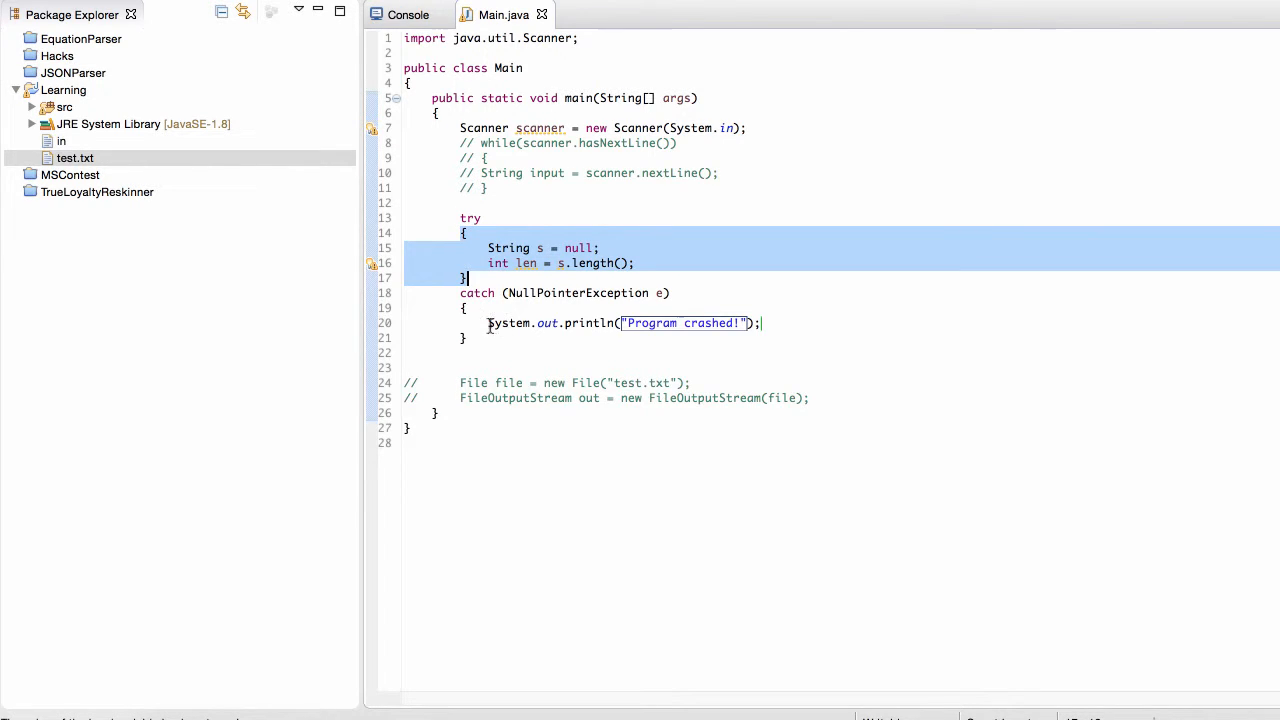
Step: Review the Program crashed! print line and place the caret below the catch block
{"action": "left_click_drag", "start_coordinate": [488, 323], "coordinate": [775, 327]}
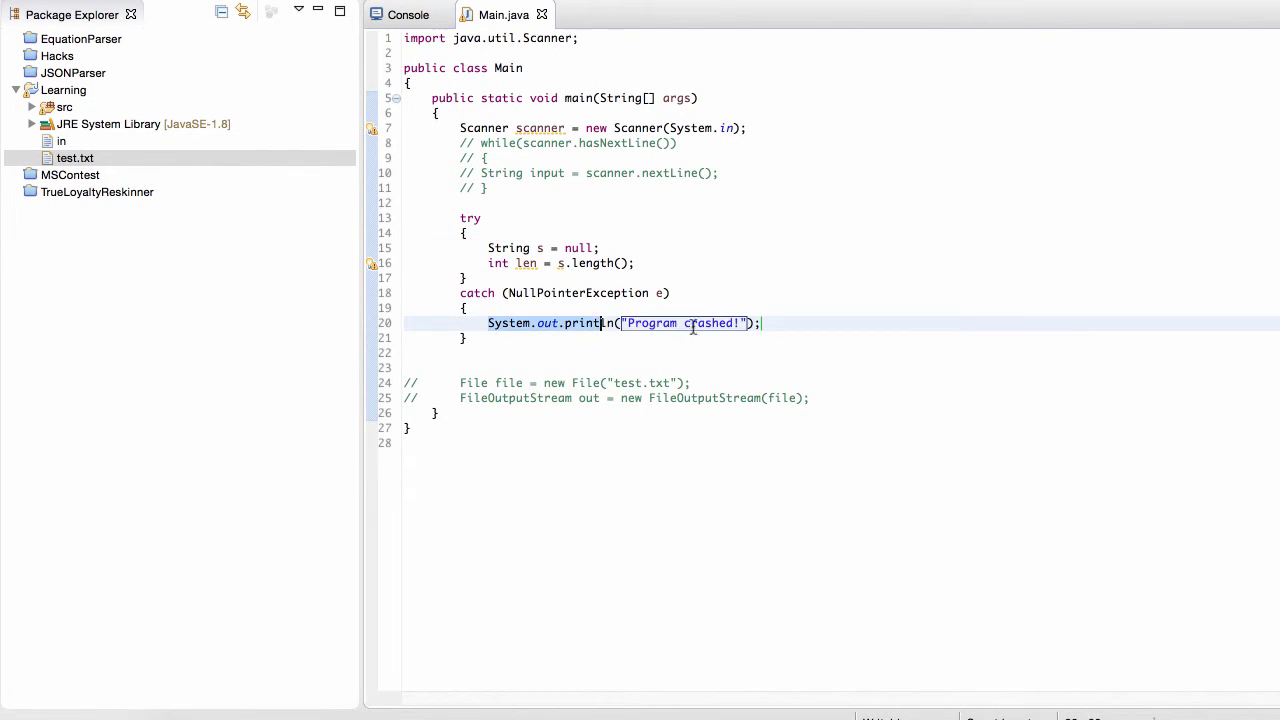
{"action": "left_click", "coordinate": [773, 323]}
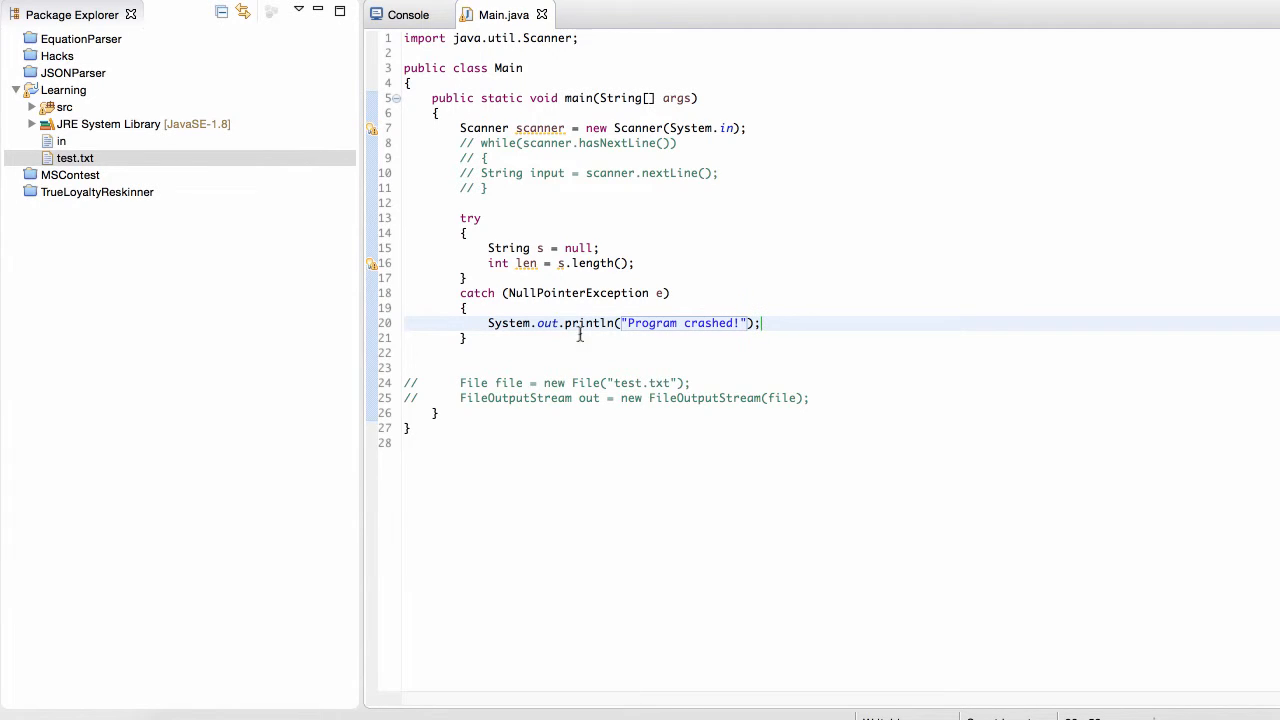
{"action": "left_click_drag", "start_coordinate": [488, 323], "coordinate": [810, 328]}
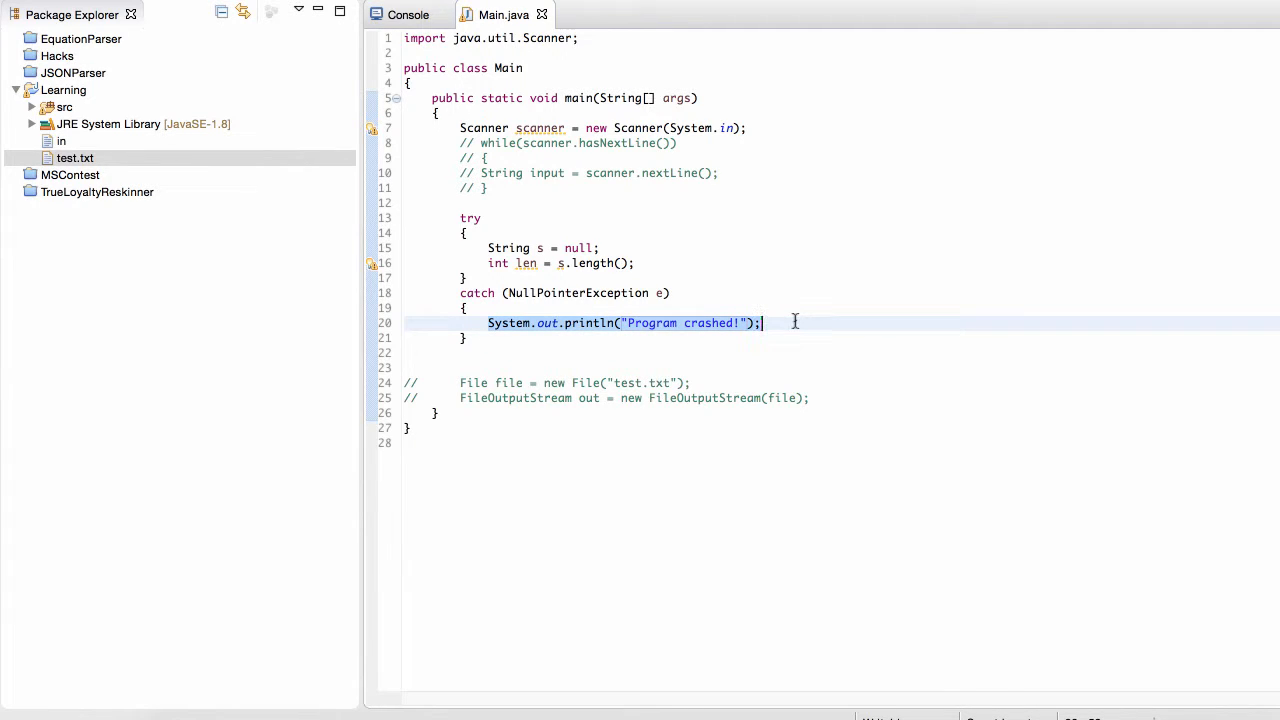
{"action": "left_click", "coordinate": [735, 352]}
Step: Print "Continue program's execution as normal!" after the catch block, save and run to check the output
{"action": "key", "text": "Return"}
{"action": "key", "text": "Return"}
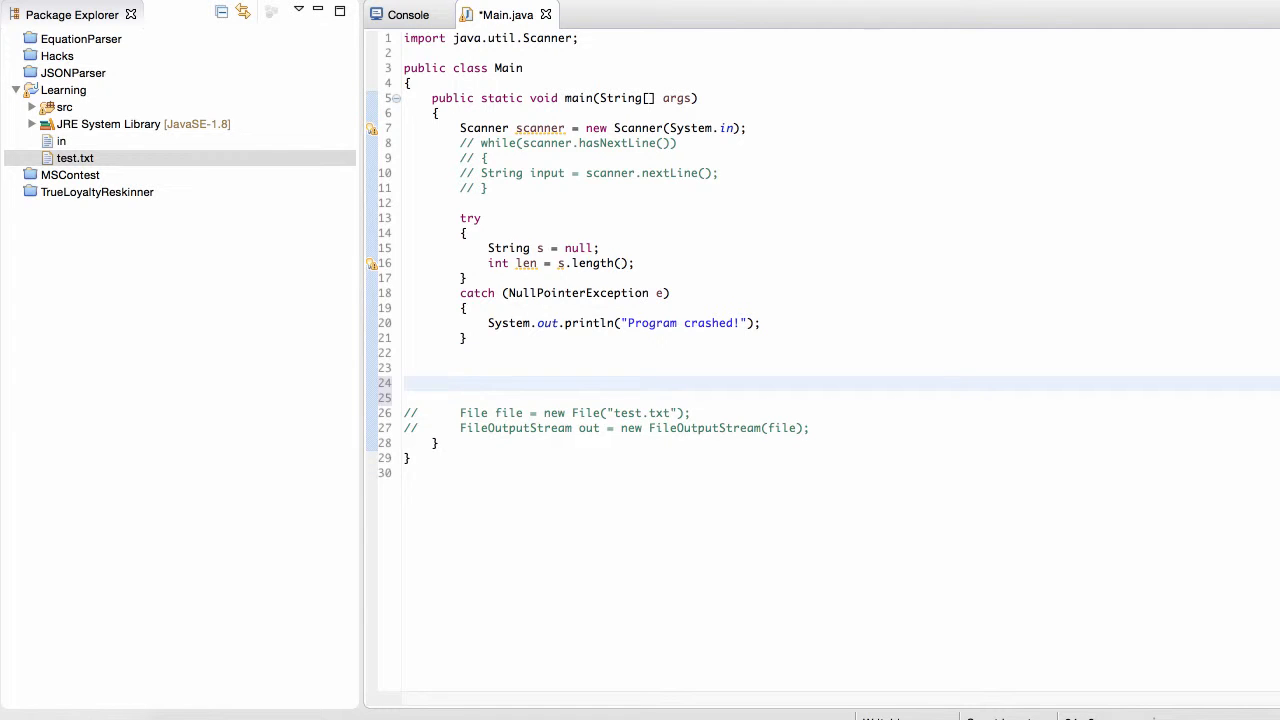
{"action": "type", "text": "System.out.prin"}
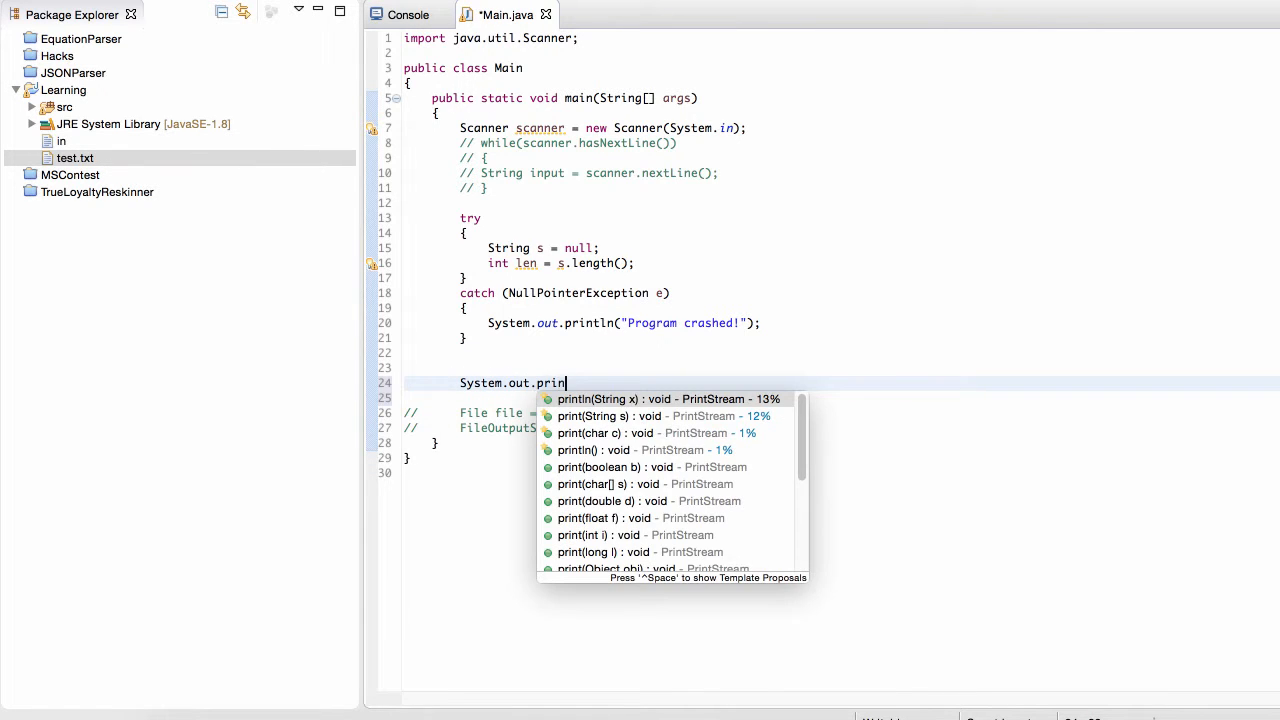
{"action": "type", "text": "tln(\"P"}
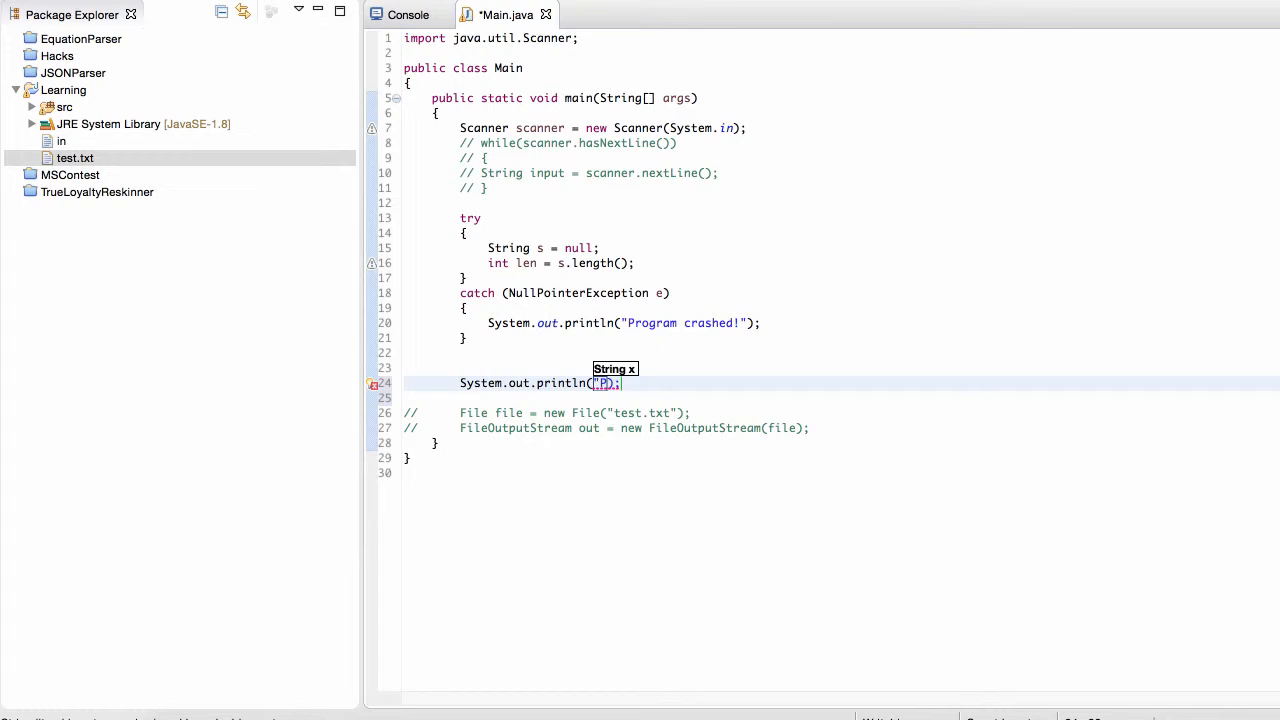
{"action": "type", "text": "rogram"}
{"action": "key", "text": "BackSpace"}
{"action": "key", "text": "BackSpace"}
{"action": "key", "text": "BackSpace"}
{"action": "key", "text": "BackSpace"}
{"action": "type", "text": "Continue pr"}
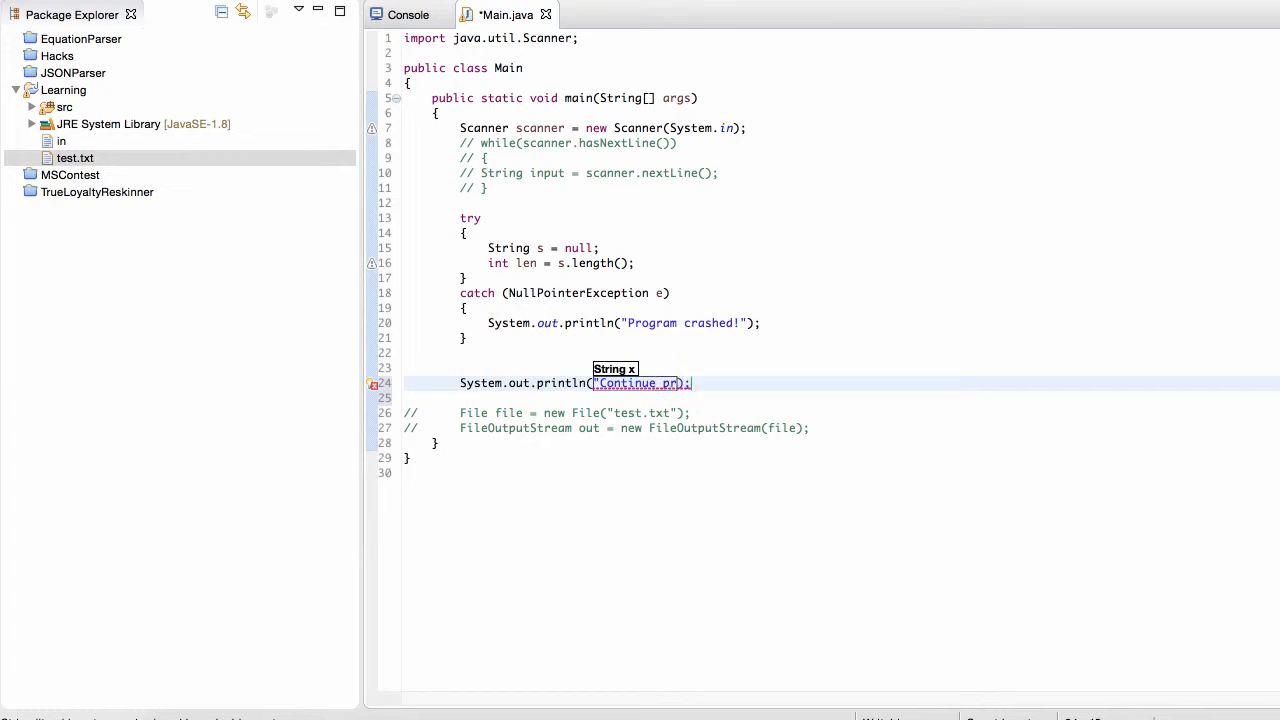
{"action": "type", "text": "ogram's executi"}
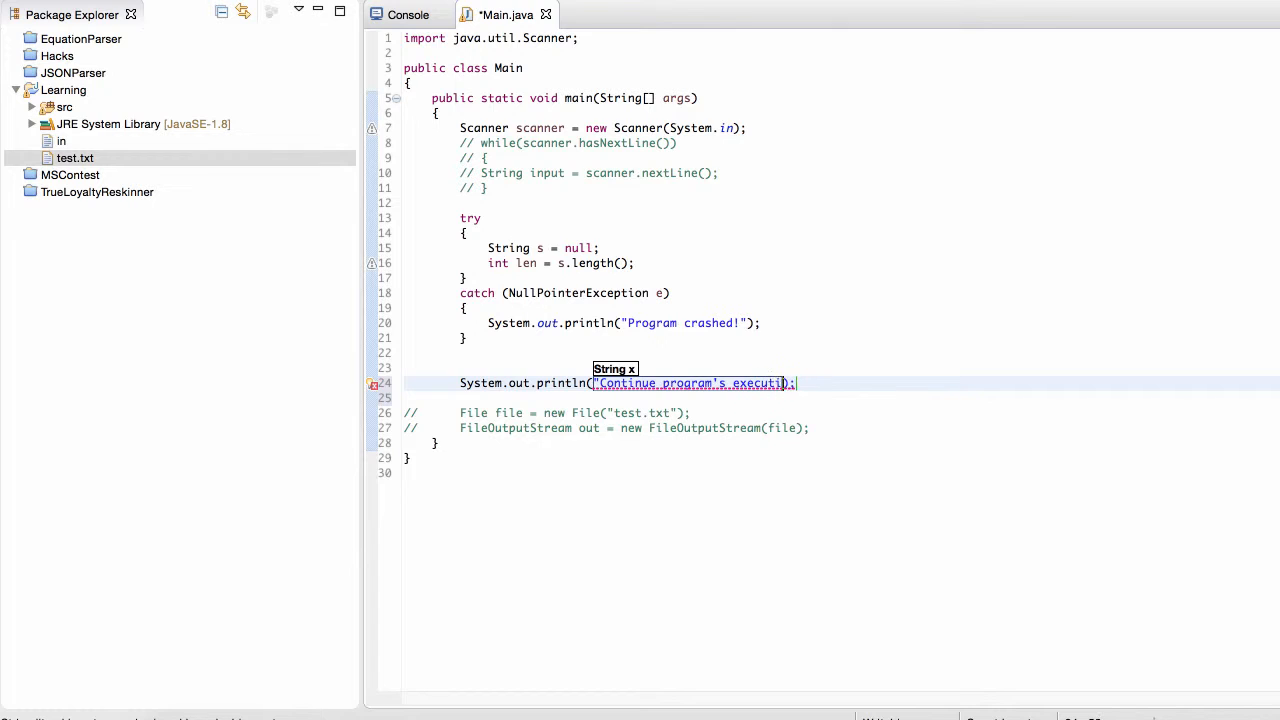
{"action": "type", "text": "on as normal!"}
{"action": "key", "text": "End"}
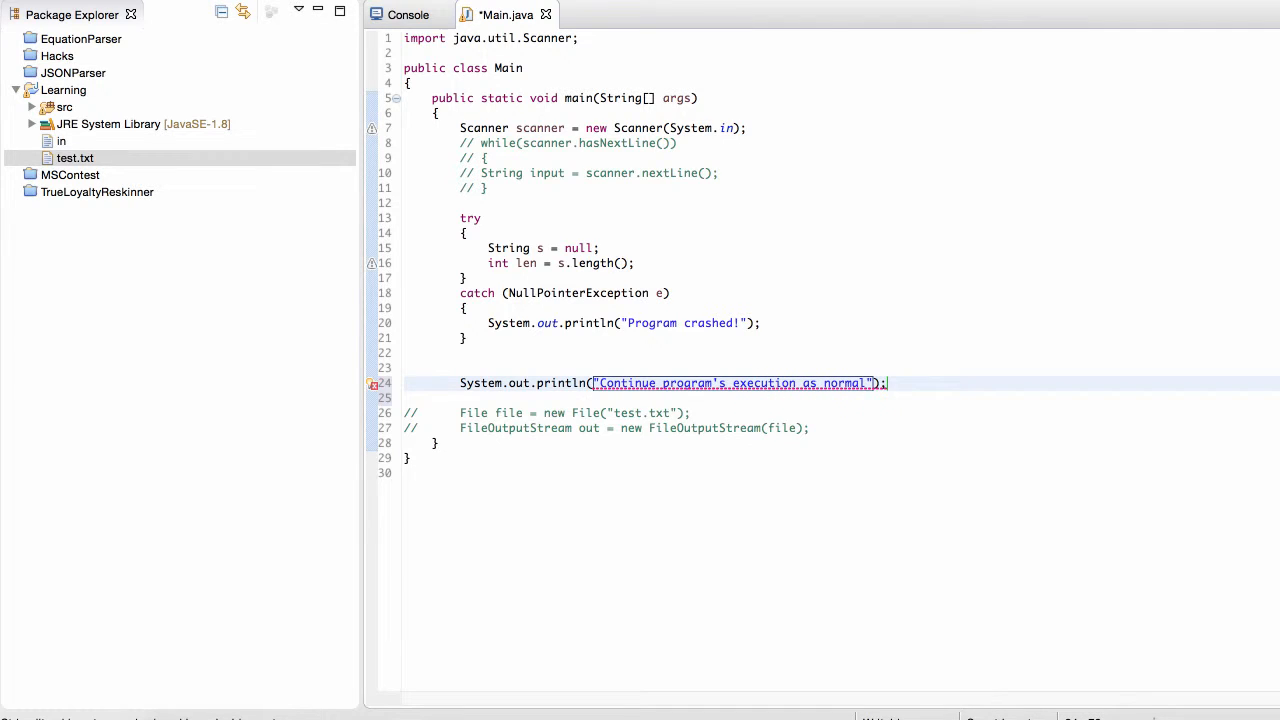
{"action": "key", "text": "ctrl+s"}
{"action": "key", "text": "ctrl+F11"}
{"action": "double_click", "coordinate": [397, 69]}
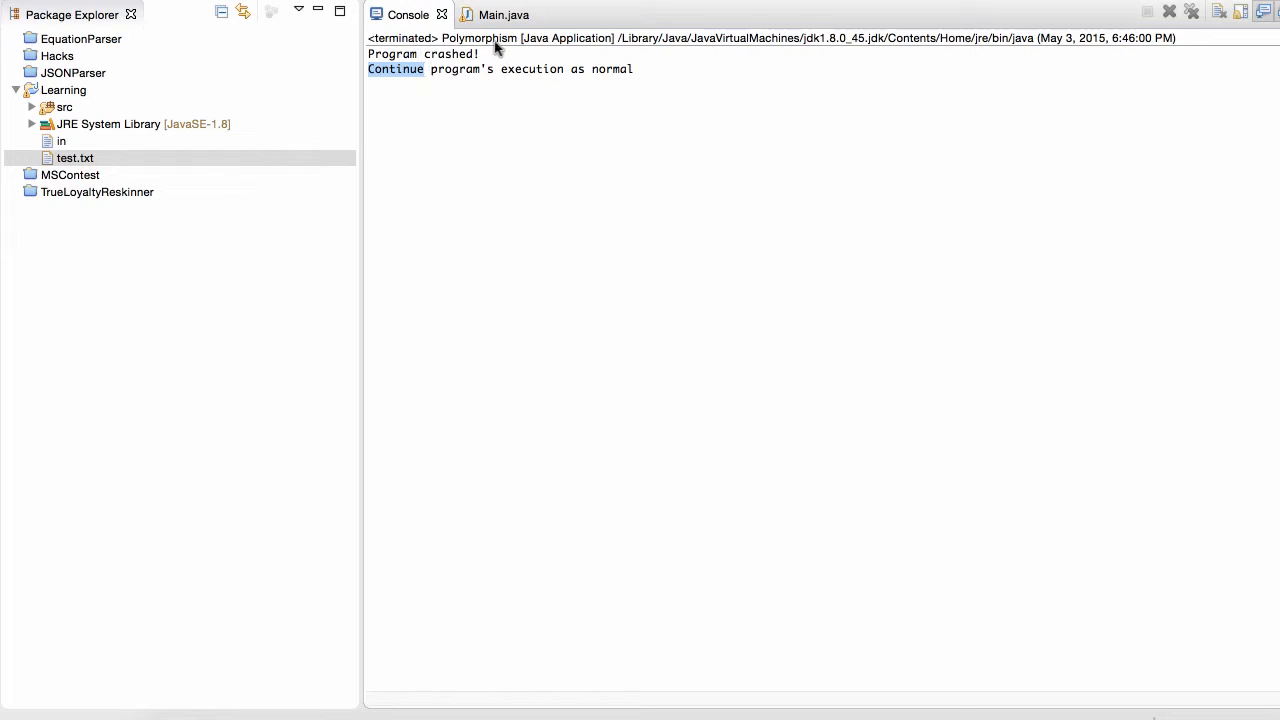
Step: Return to the Main.java editor from the console
{"action": "left_click", "coordinate": [503, 14]}
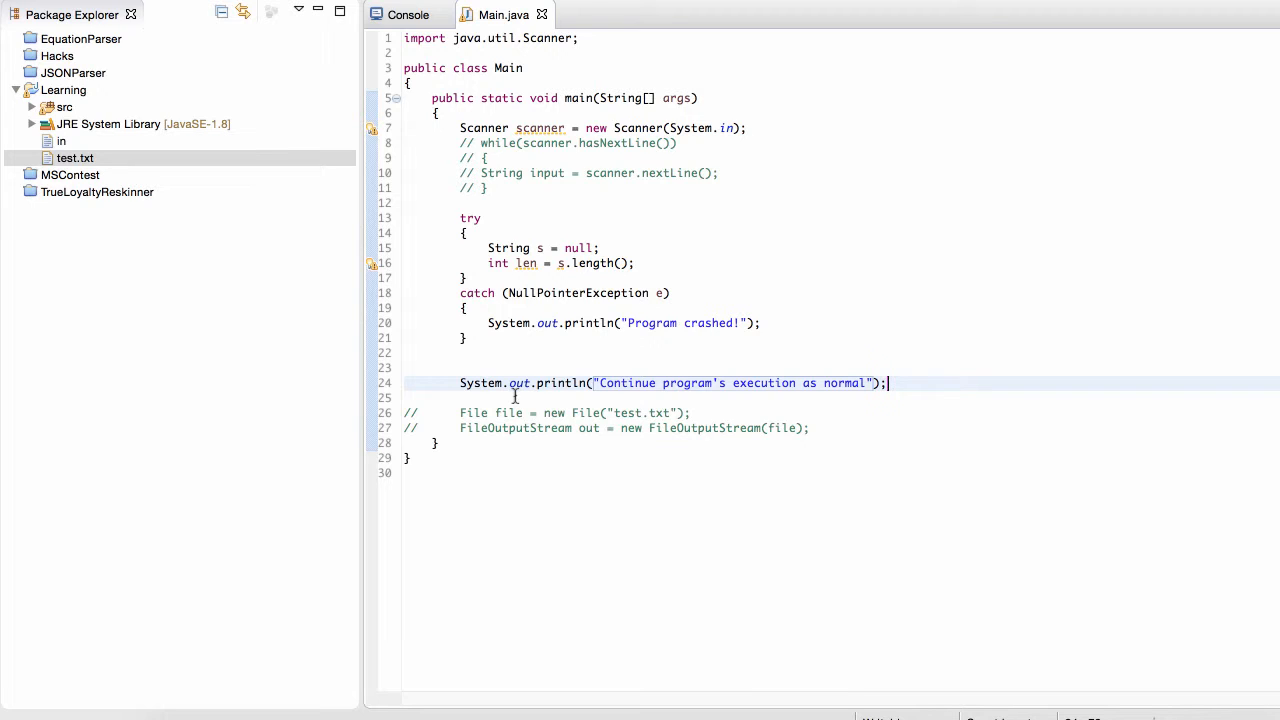
Step: Uncomment the test.txt File and FileOutputStream lines and organize the java.io imports
{"action": "left_click", "coordinate": [524, 355]}
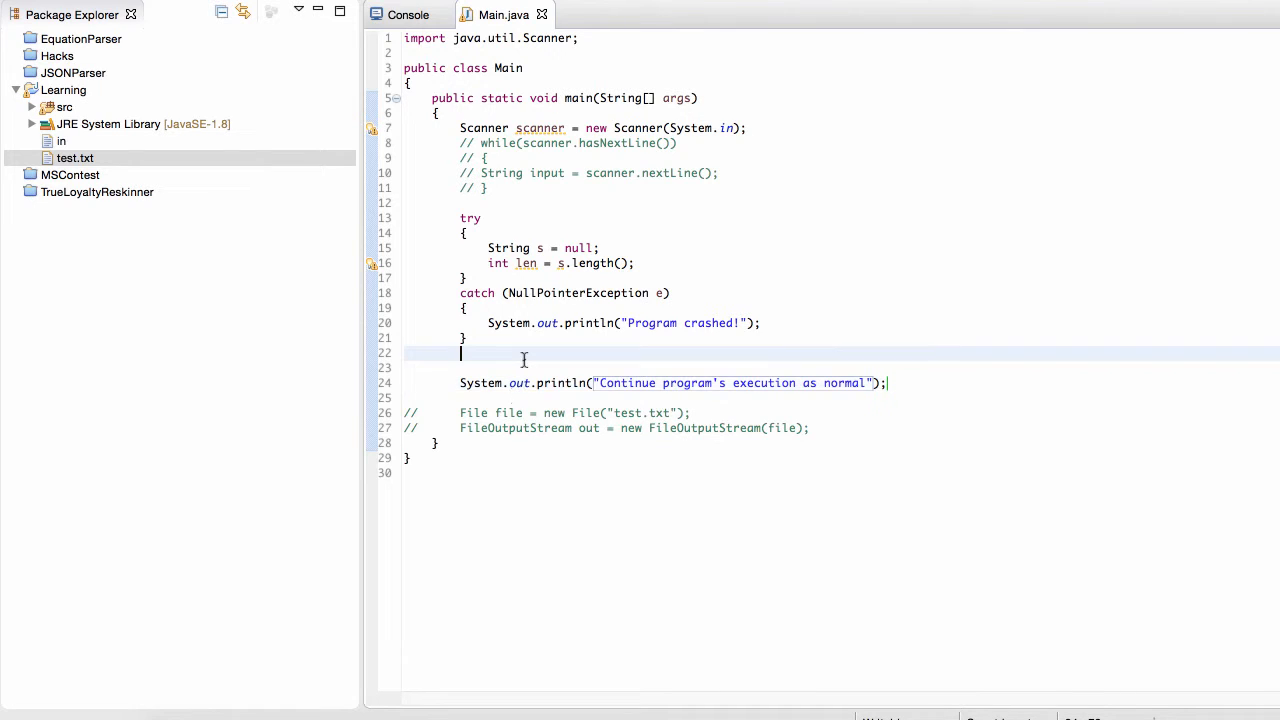
{"action": "key", "text": "BackSpace"}
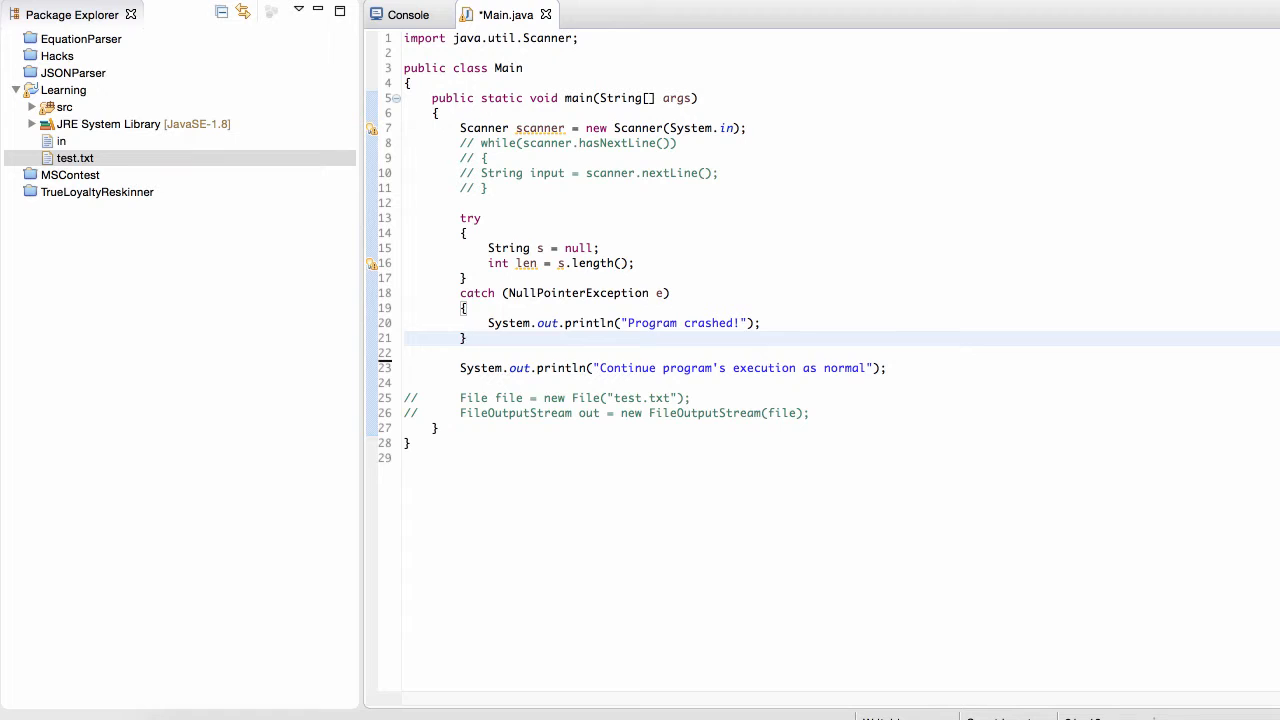
{"action": "key", "text": "ctrl+s"}
{"action": "left_click", "coordinate": [580, 368]}
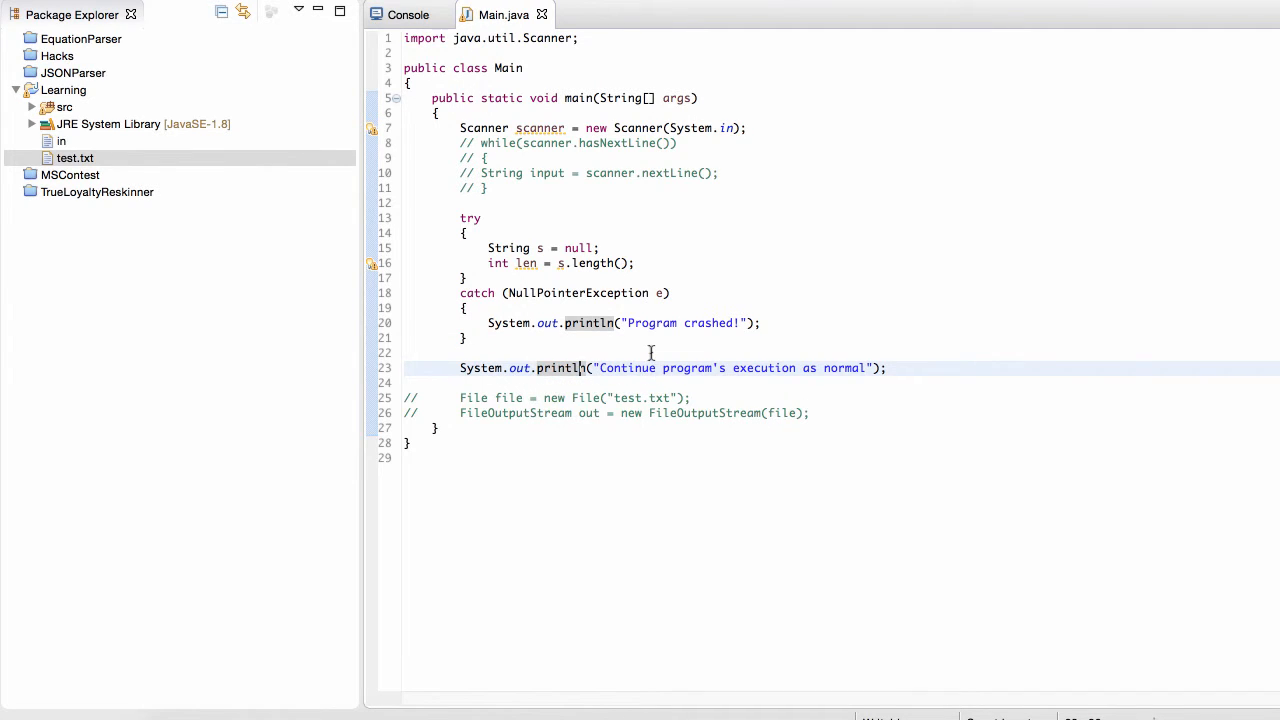
{"action": "left_click", "coordinate": [651, 352]}
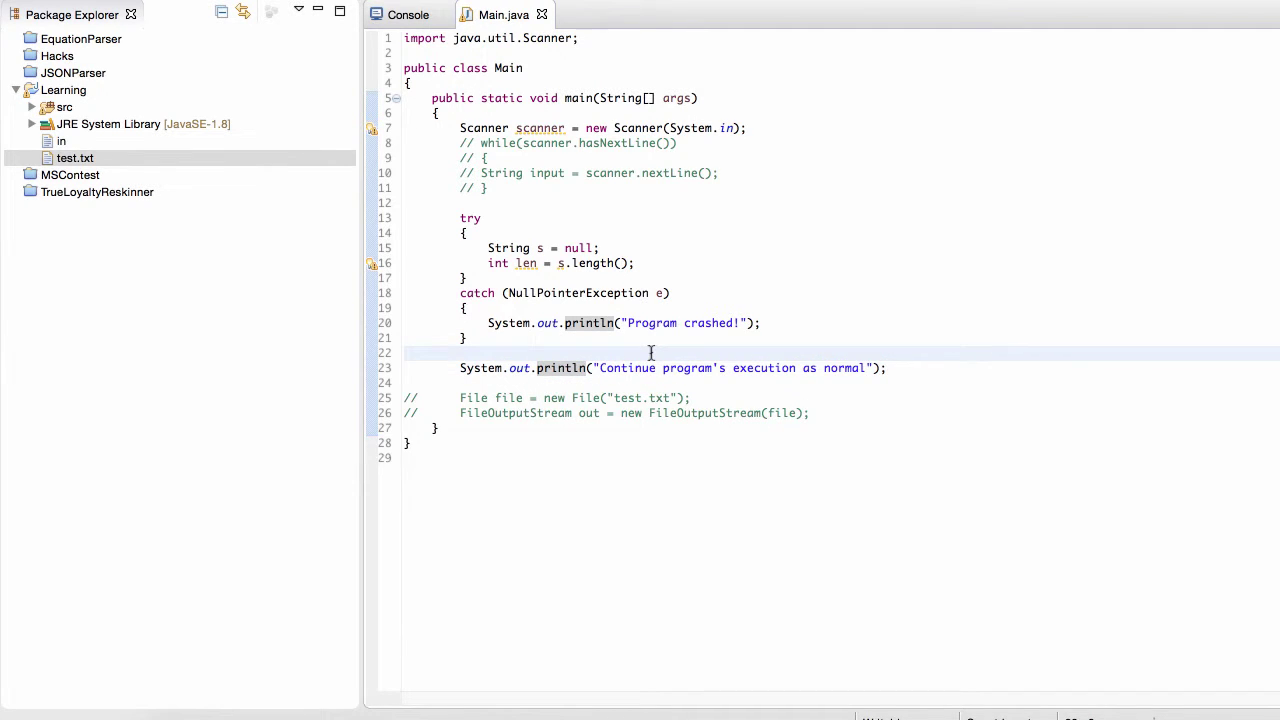
{"action": "left_click", "coordinate": [472, 398]}
{"action": "key", "text": "ctrl+slash"}
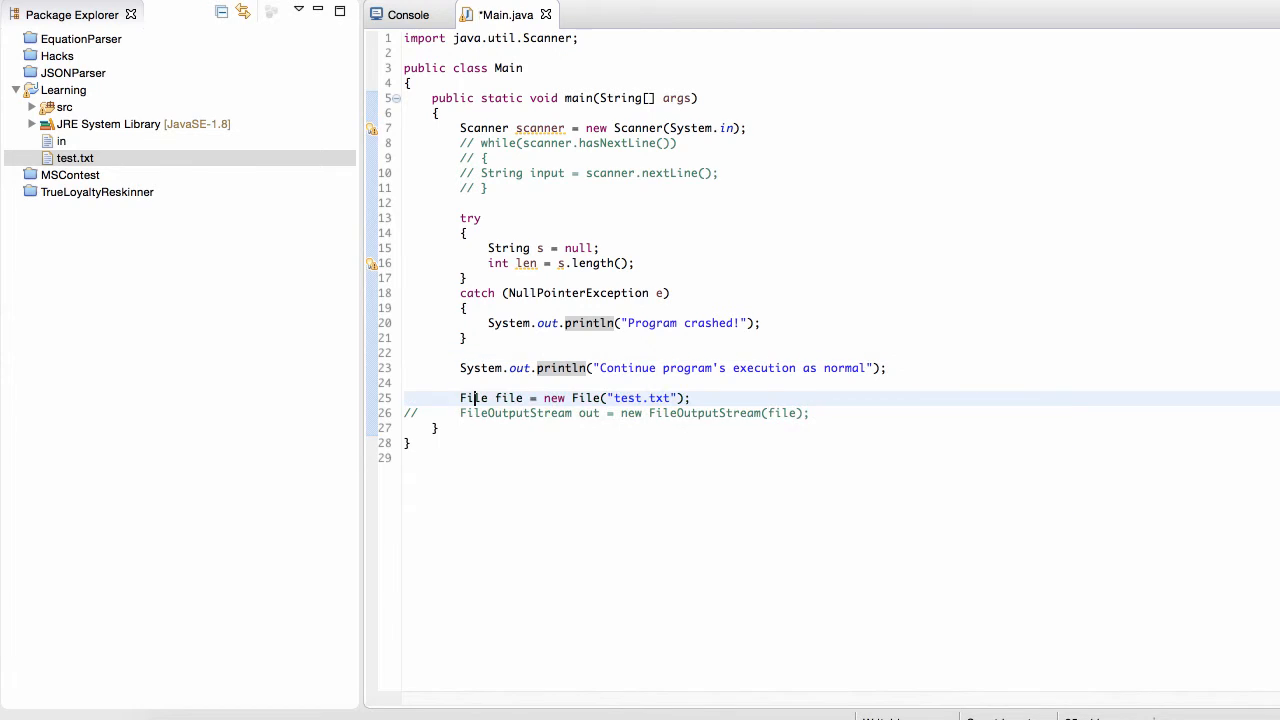
{"action": "key", "text": "Down"}
{"action": "key", "text": "ctrl+slash"}
{"action": "key", "text": "ctrl+s"}
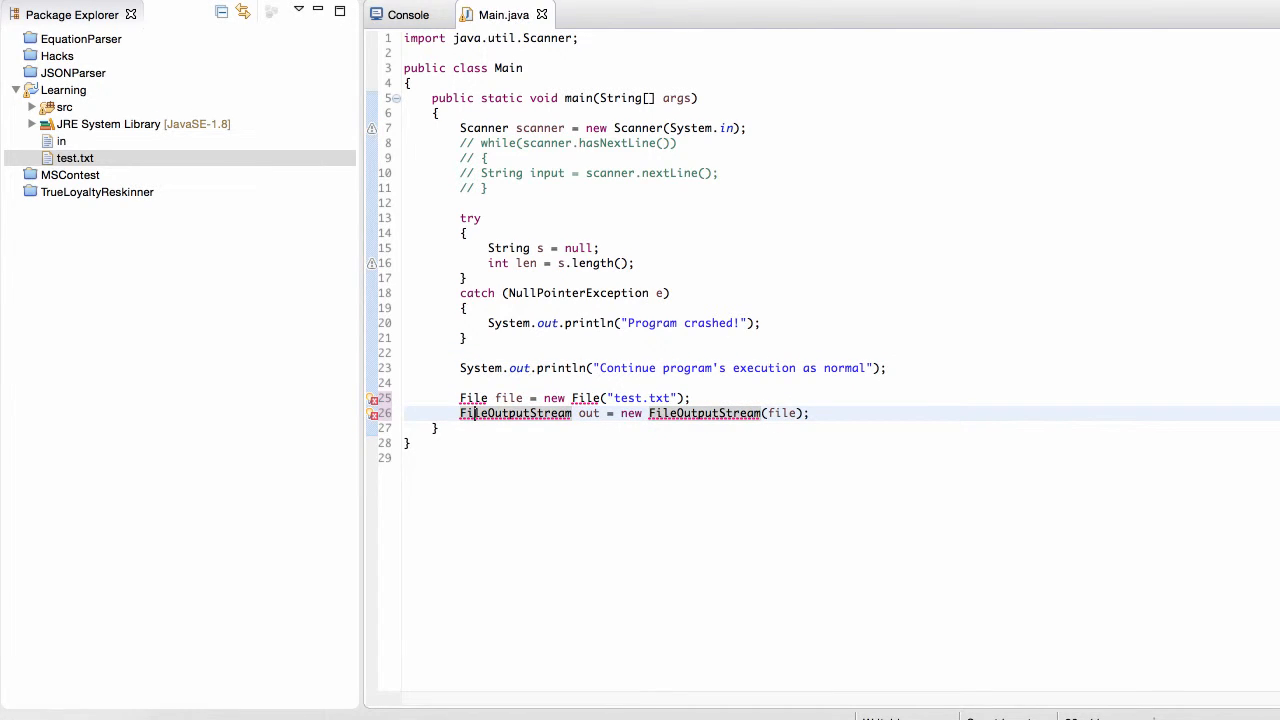
{"action": "key", "text": "ctrl+shift+o"}
{"action": "key", "text": "ctrl+s"}
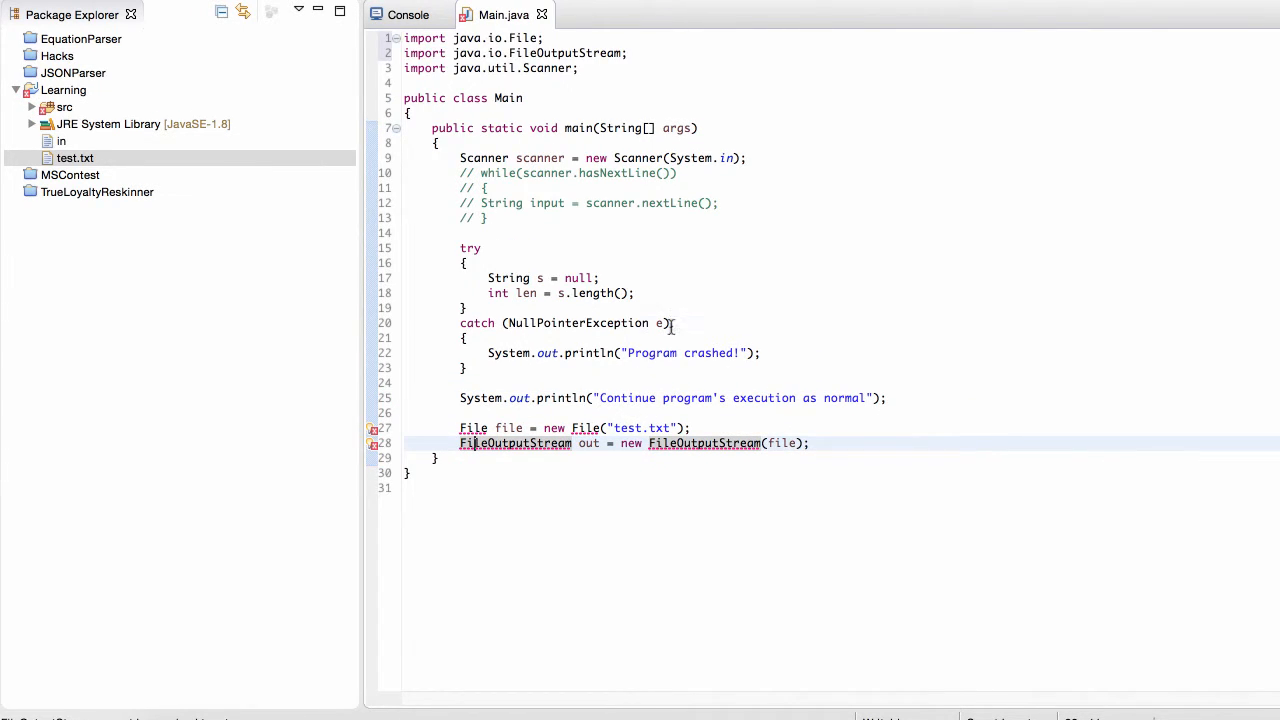
Step: Surround the stream creation with a FileNotFoundException try/catch and delete the TODO comment
{"action": "left_click", "coordinate": [672, 323]}
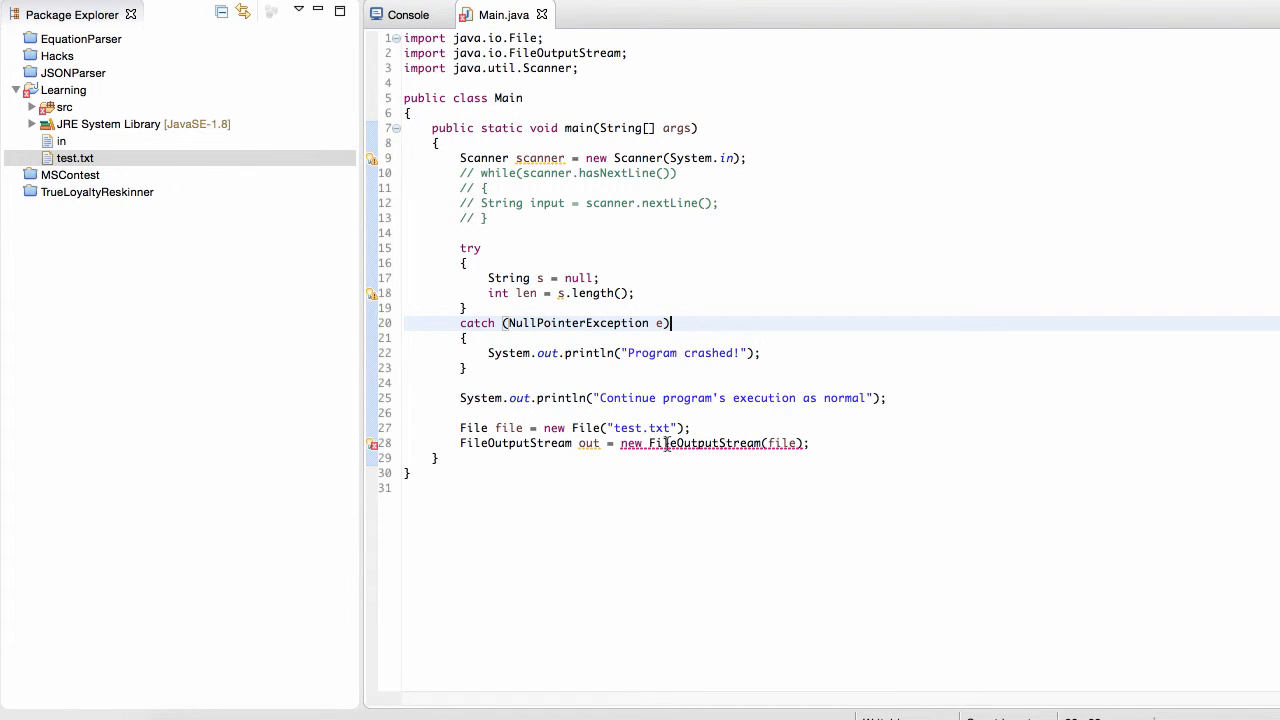
{"action": "mouse_move", "coordinate": [704, 443]}
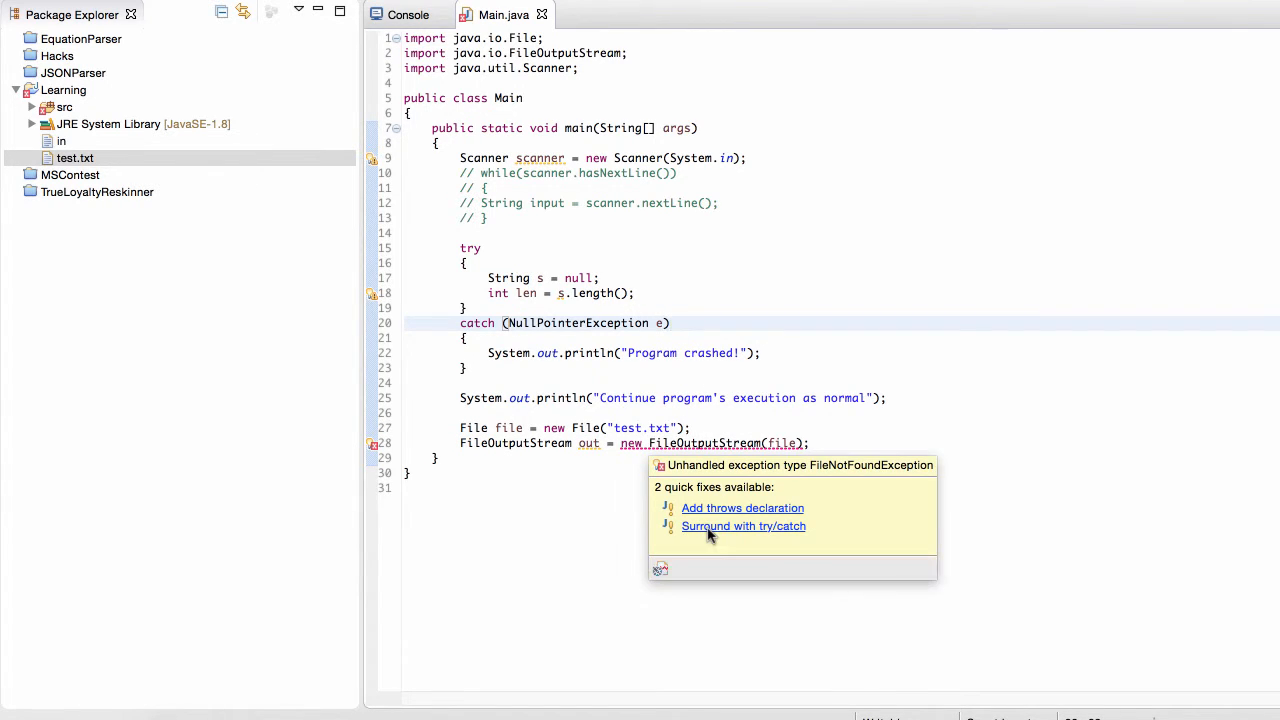
{"action": "left_click", "coordinate": [743, 526]}
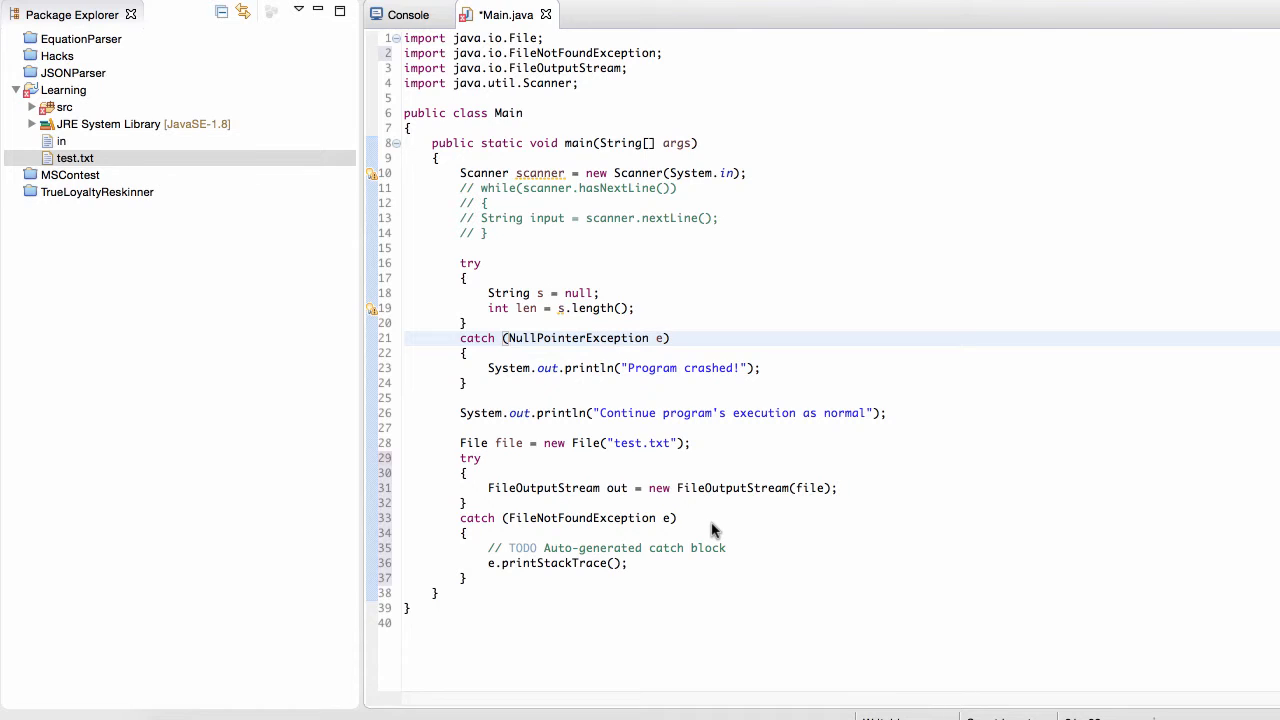
{"action": "left_click", "coordinate": [703, 547]}
{"action": "key", "text": "ctrl+d"}
{"action": "key", "text": "ctrl+s"}
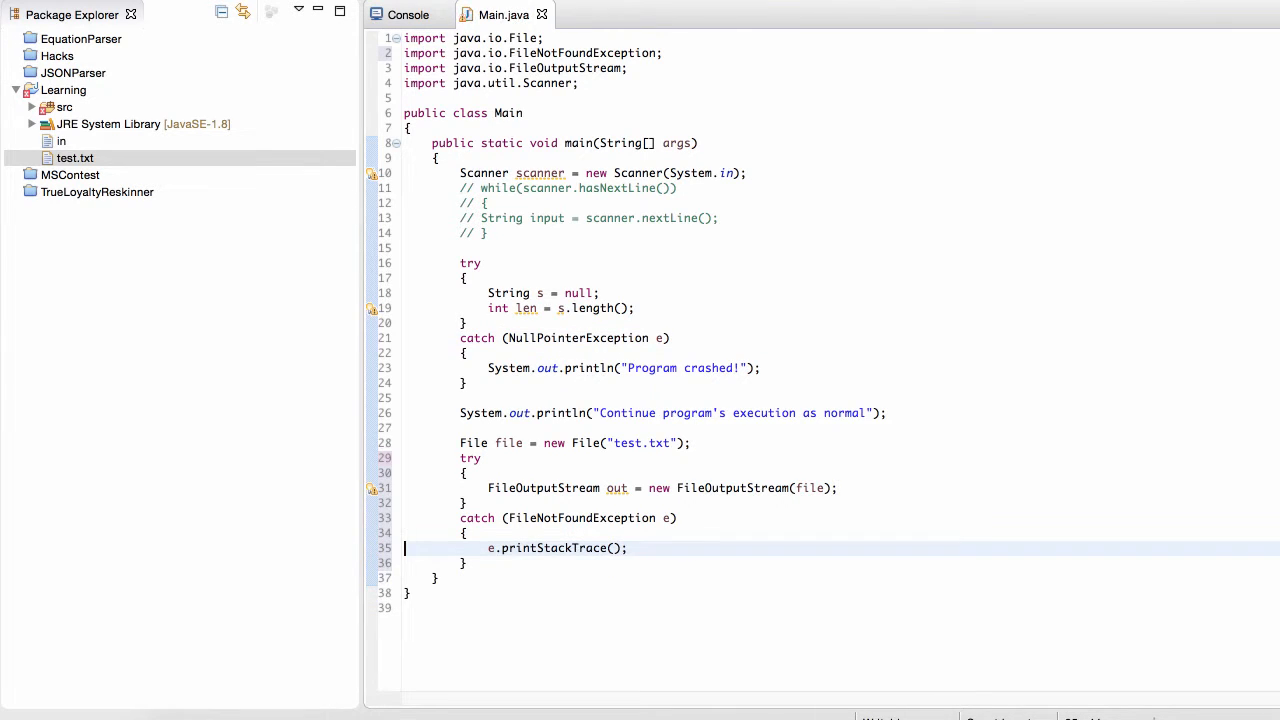
{"action": "left_click", "coordinate": [721, 443]}
{"action": "key", "text": "Return"}
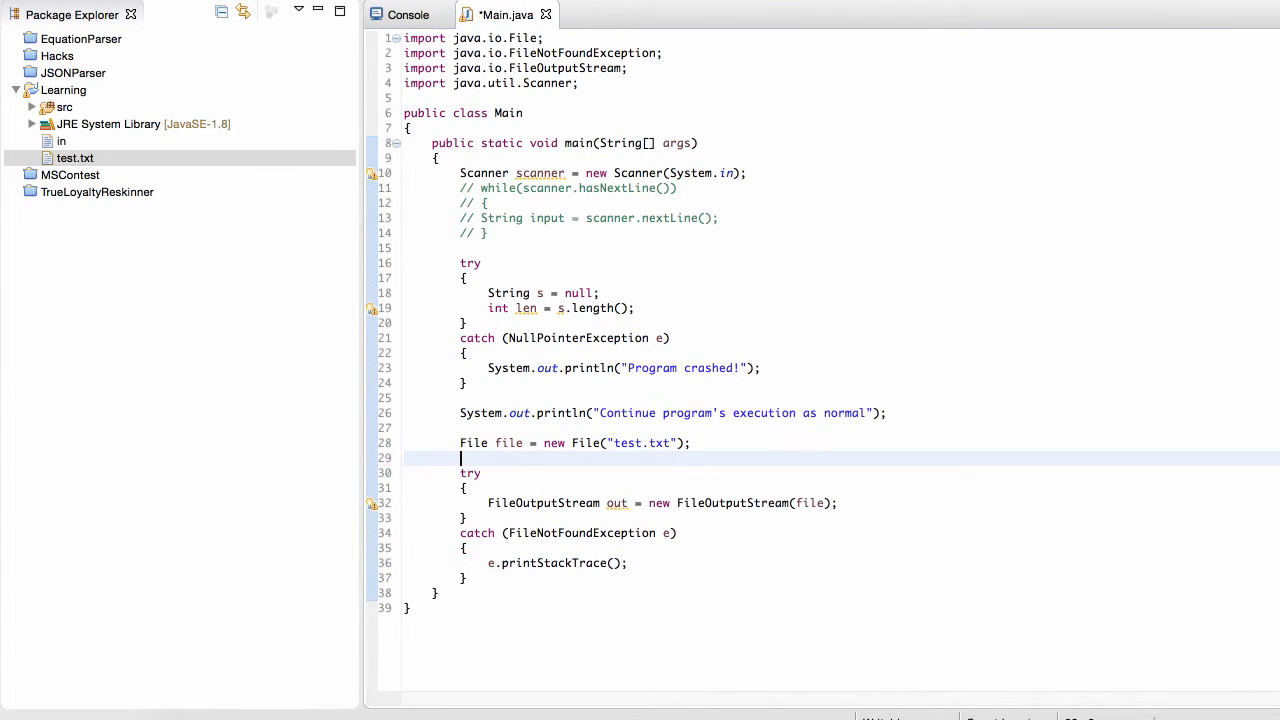
{"action": "left_click", "coordinate": [689, 563]}
{"action": "key", "text": "Return"}
{"action": "type", "text": "Sys"}
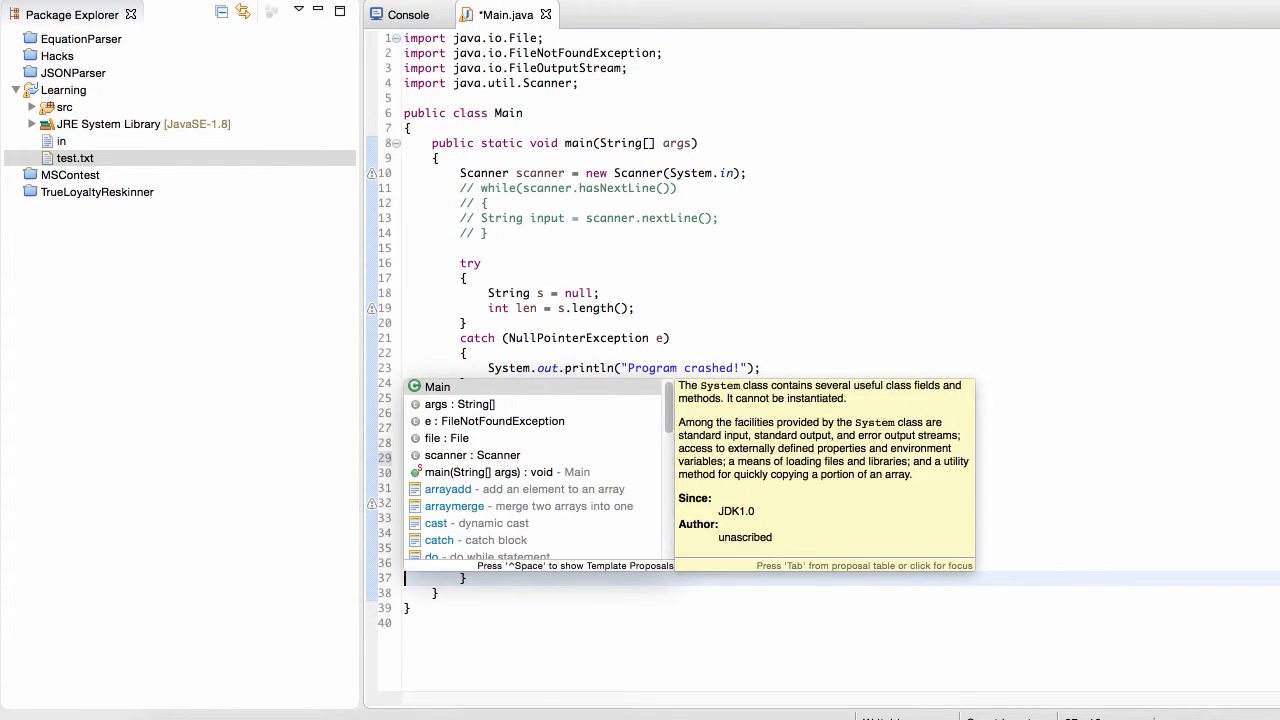
{"action": "key", "text": "ctrl+d"}
{"action": "key", "text": "ctrl+s"}
Step: Comment out the old NullPointerException demo code
{"action": "left_click", "coordinate": [579, 488]}
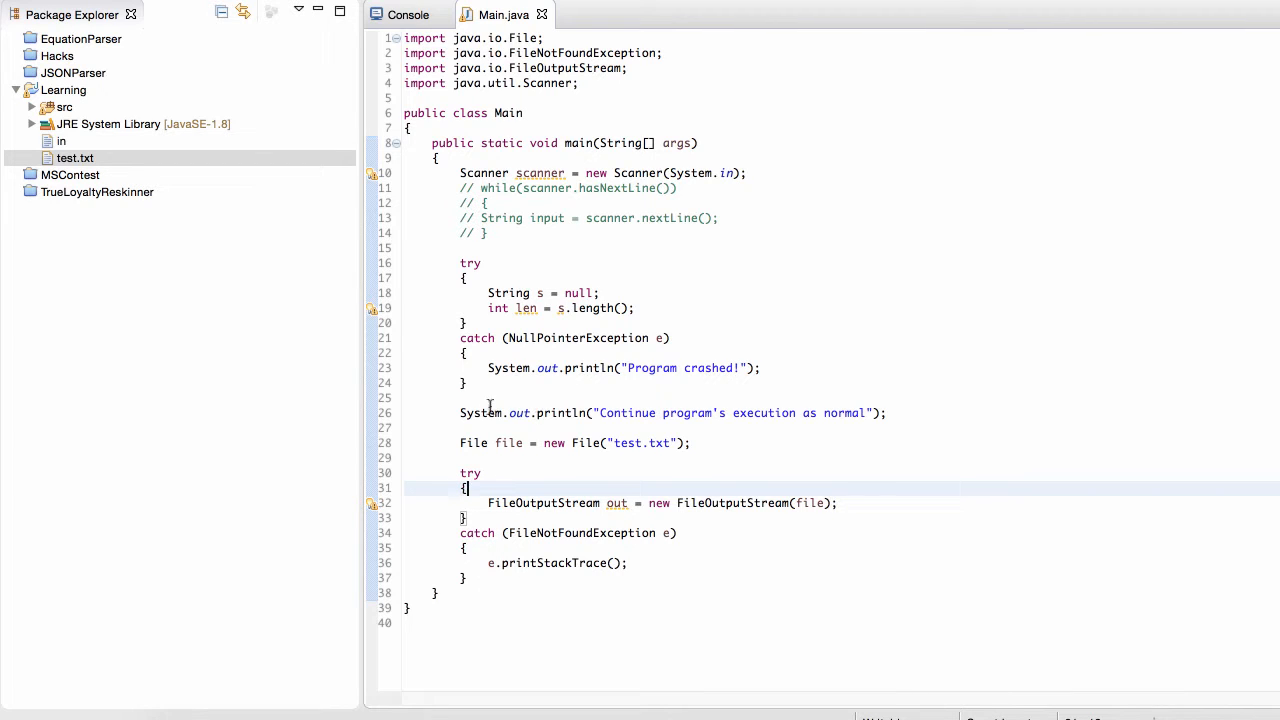
{"action": "mouse_move", "coordinate": [897, 408]}
{"action": "left_mouse_down"}
{"action": "mouse_move", "coordinate": [665, 372]}
{"action": "mouse_move", "coordinate": [456, 262]}
{"action": "left_mouse_up"}
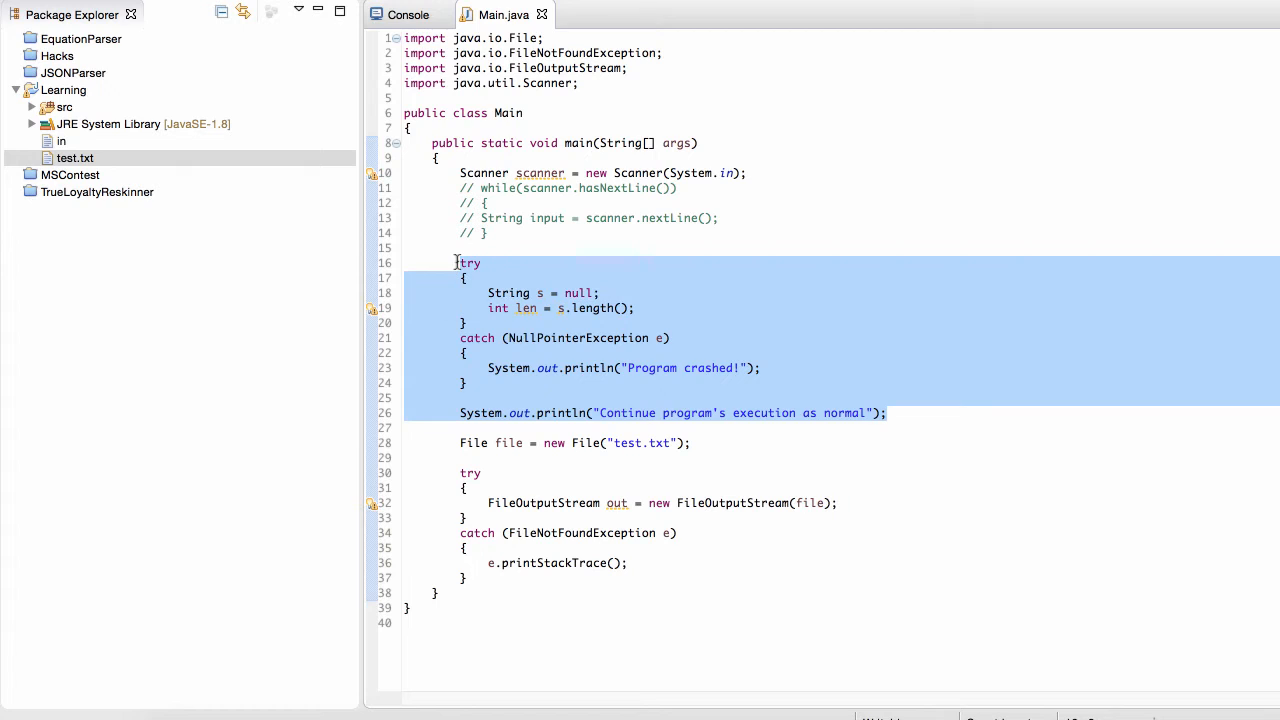
{"action": "key", "text": "ctrl+slash"}
{"action": "left_click", "coordinate": [616, 352]}
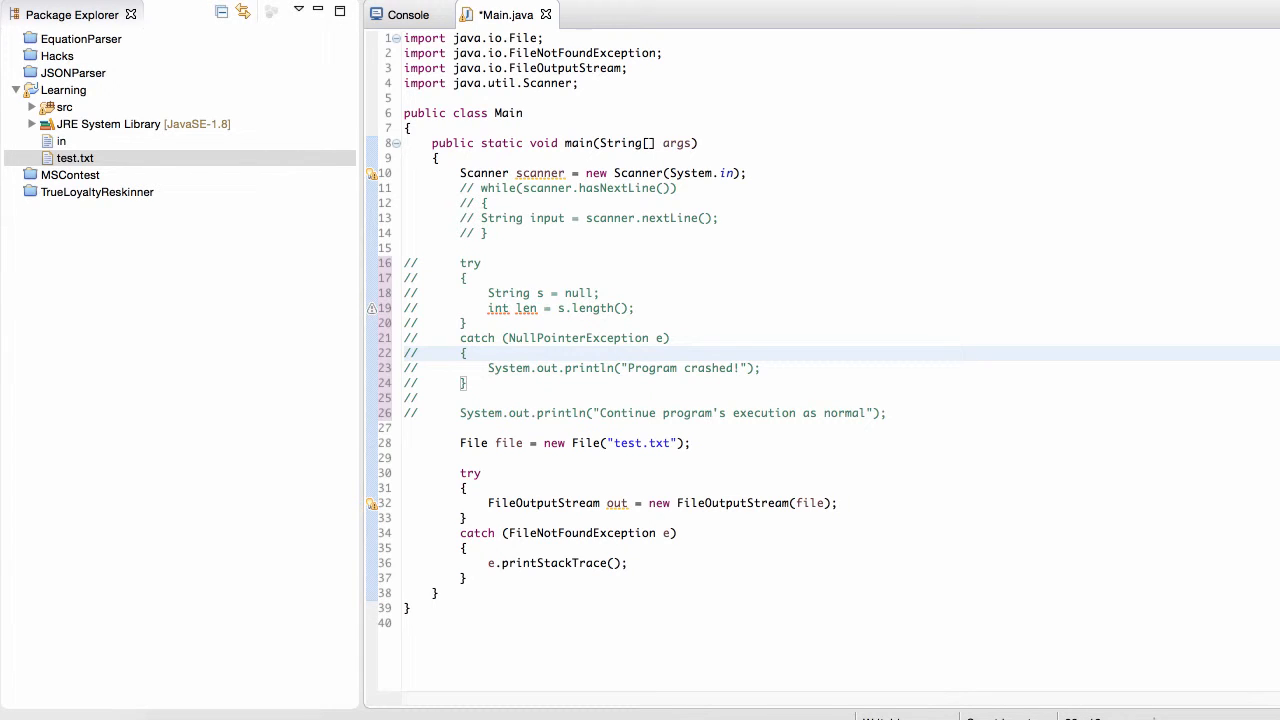
Step: Add out.write("hello".getBytes()) inside the try block after the stream creation
{"action": "key", "text": "ctrl+s"}
{"action": "left_click", "coordinate": [842, 502]}
{"action": "key", "text": "Return"}
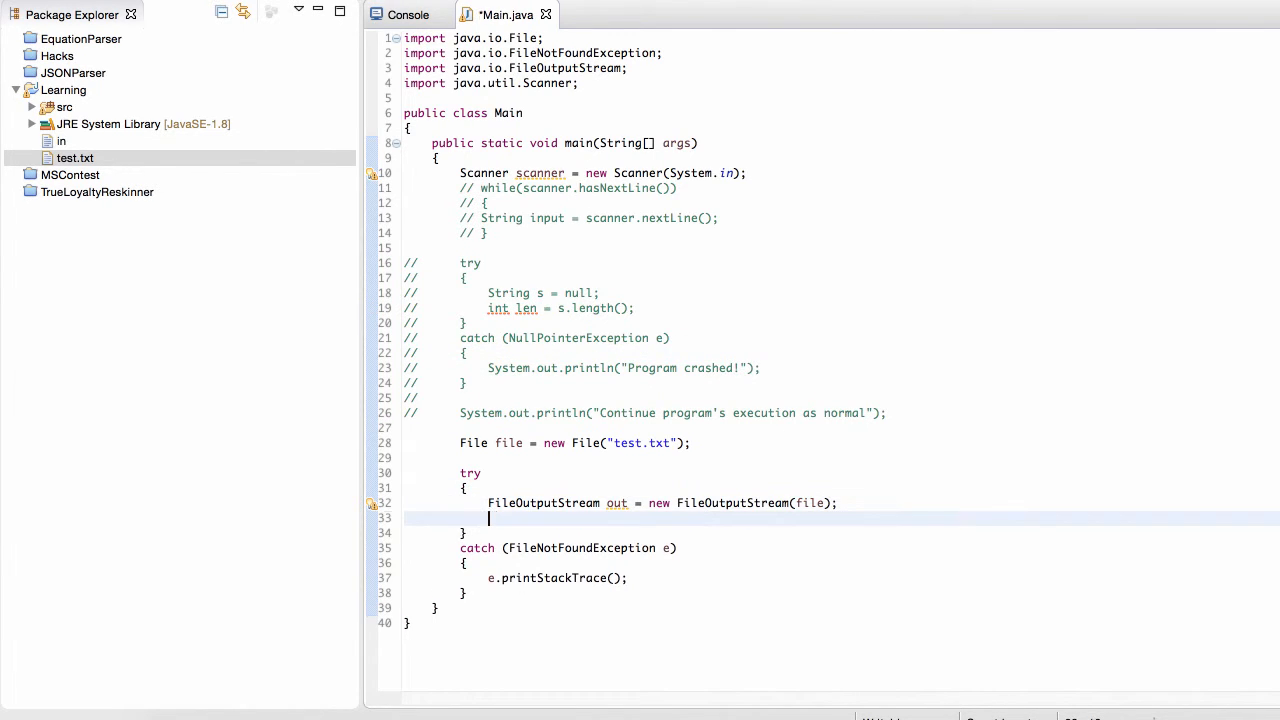
{"action": "type", "text": "out."}
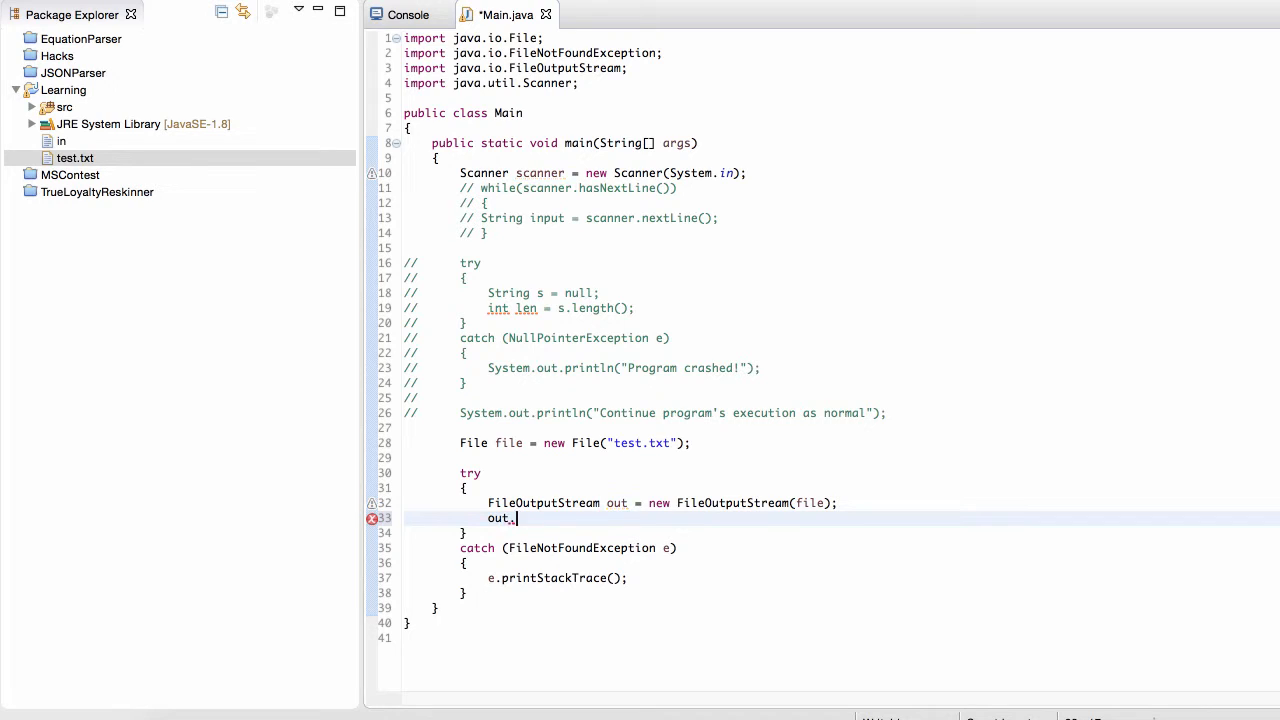
{"action": "type", "text": "wri"}
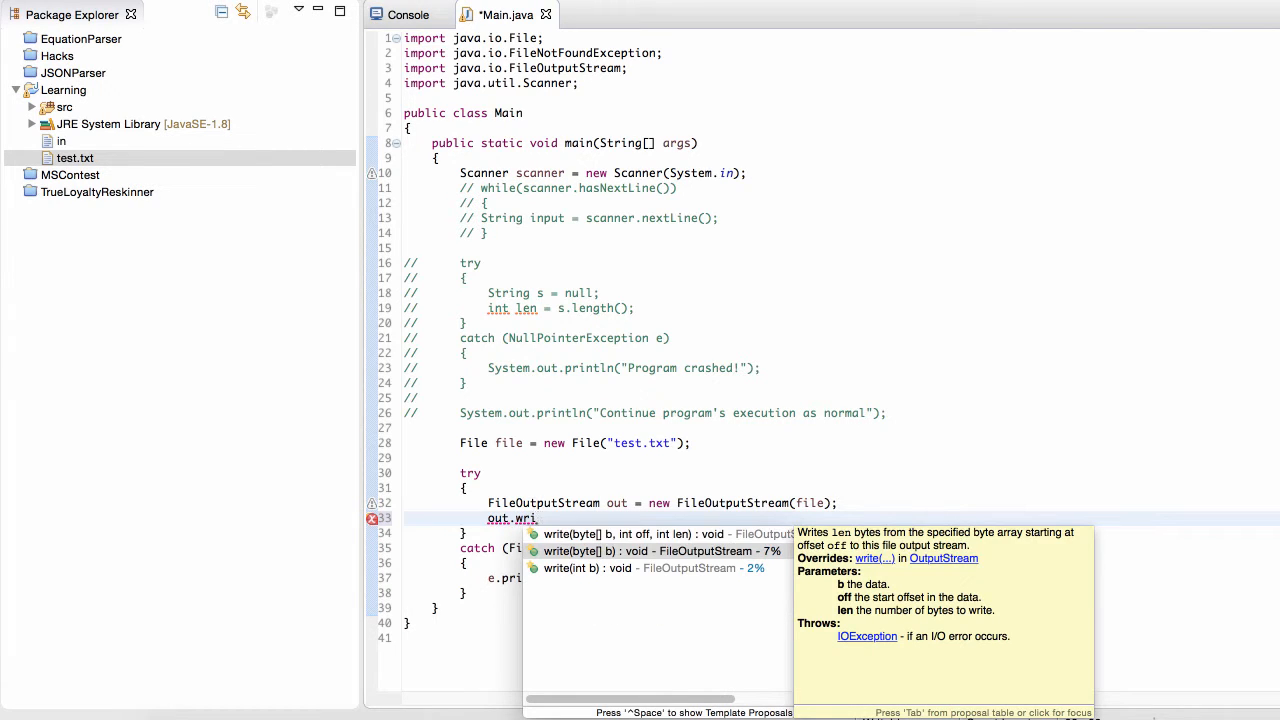
{"action": "key", "text": "Return"}
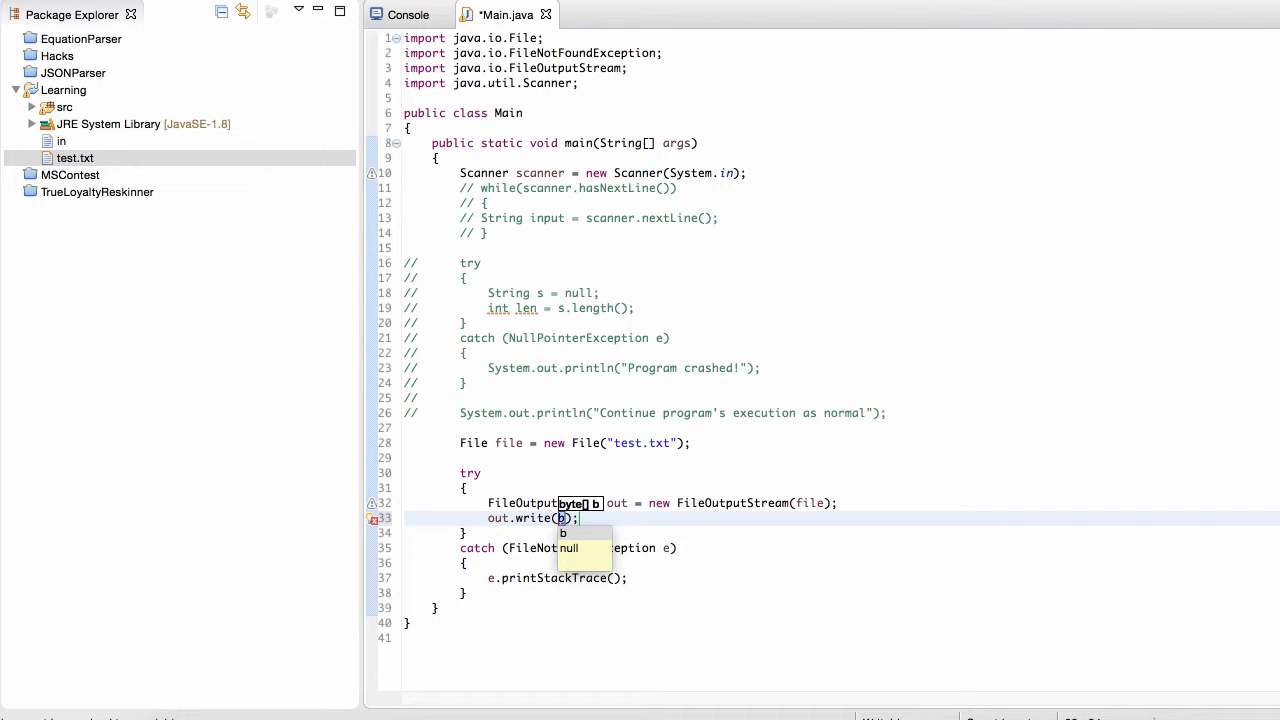
{"action": "type", "text": "\"hello"}
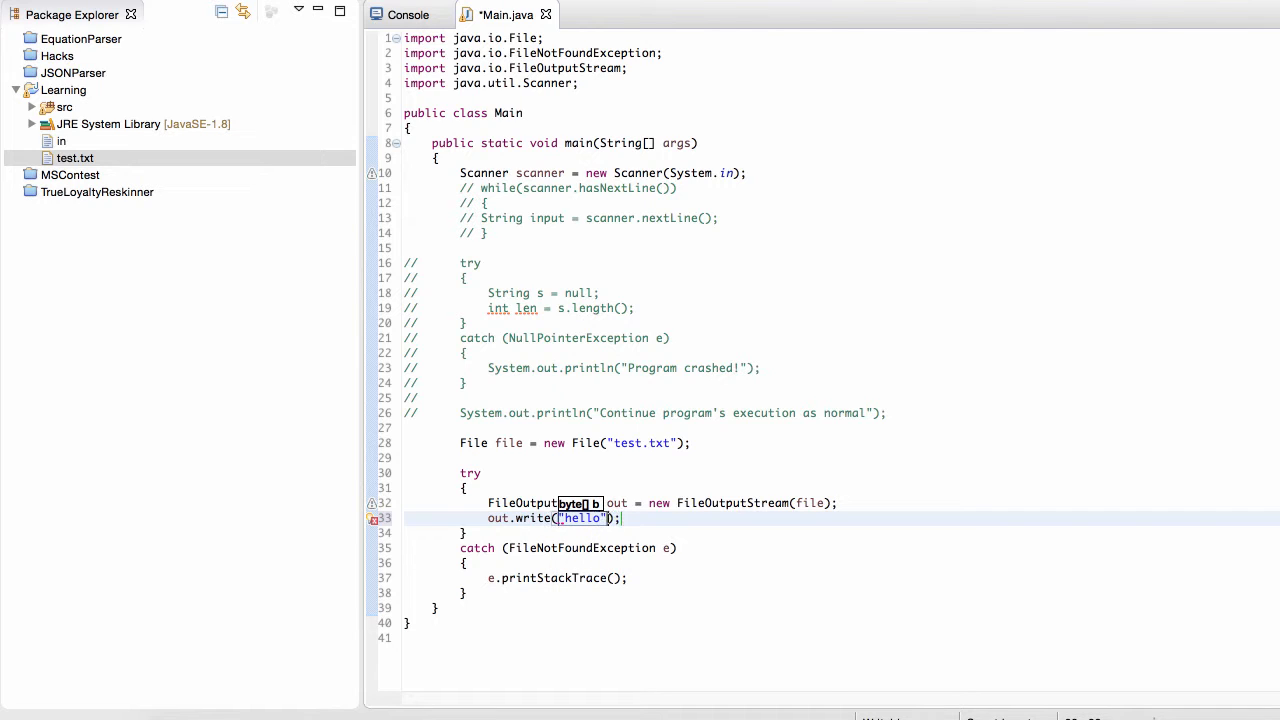
{"action": "type", "text": "\".get"}
{"action": "key", "text": "Return"}
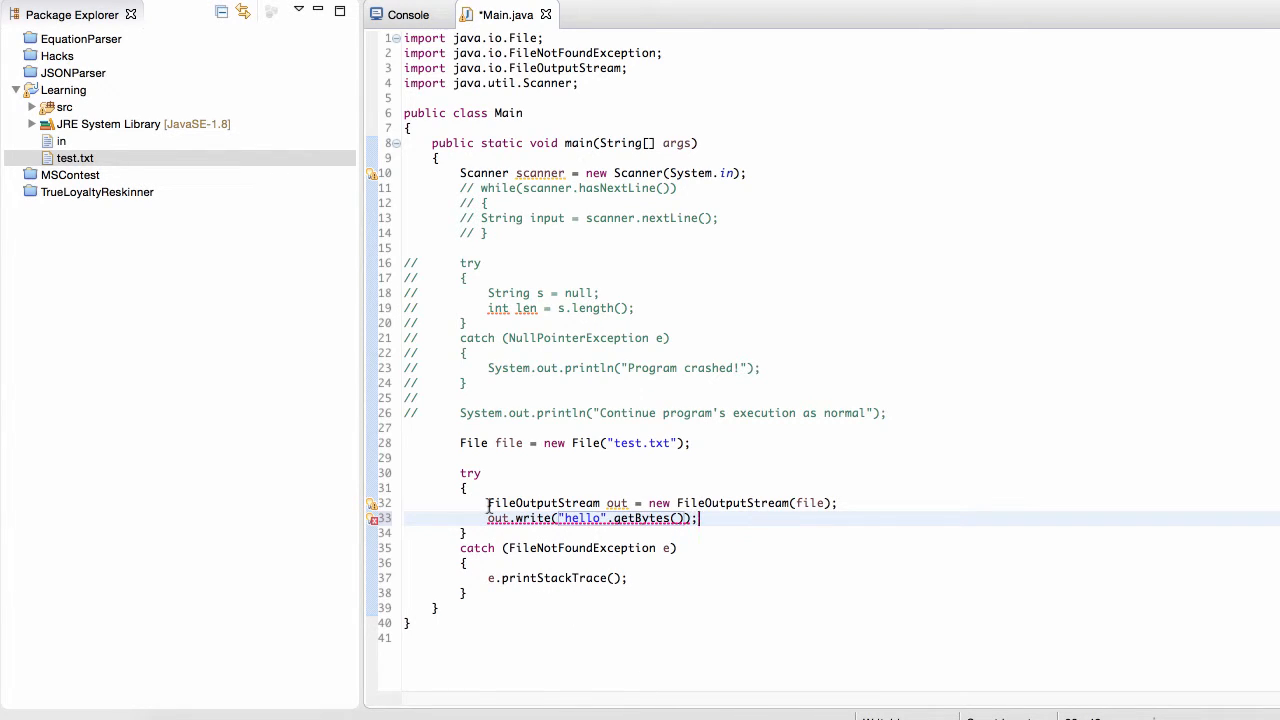
{"action": "double_click", "coordinate": [513, 548]}
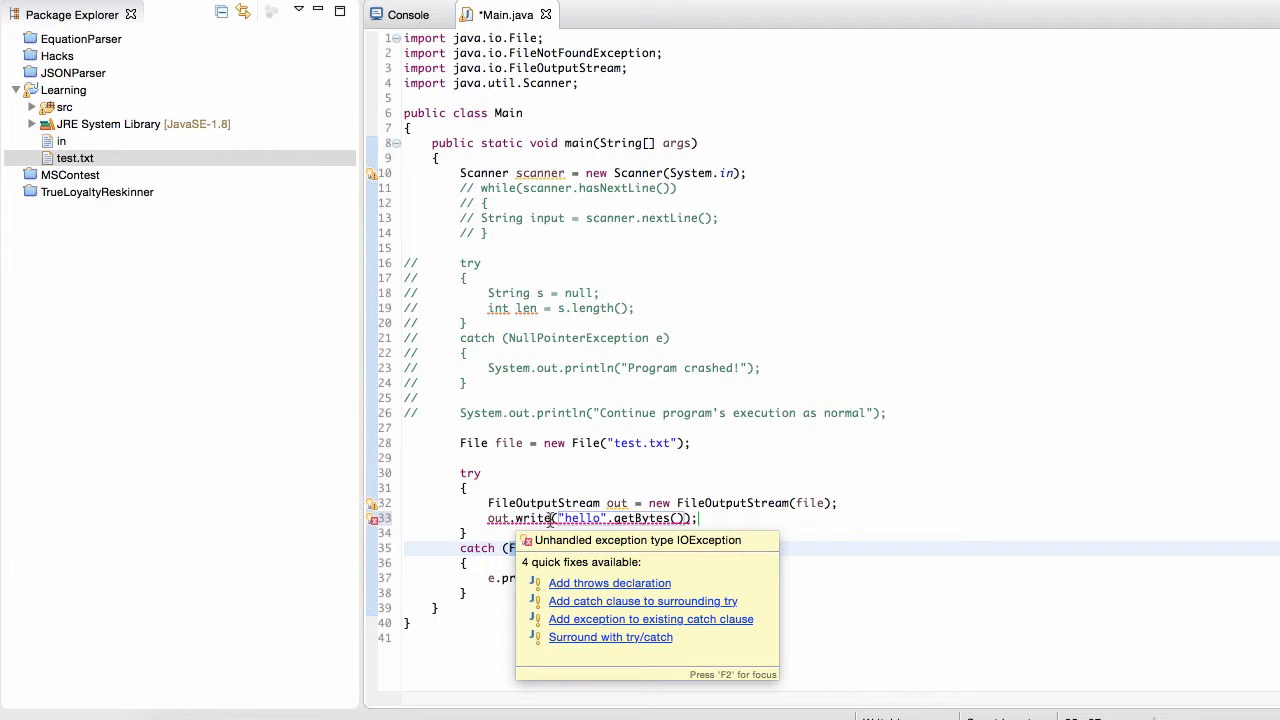
Step: Quick-fix the write error with an IOException catch clause, remove its TODO and save
{"action": "key", "text": "Escape"}
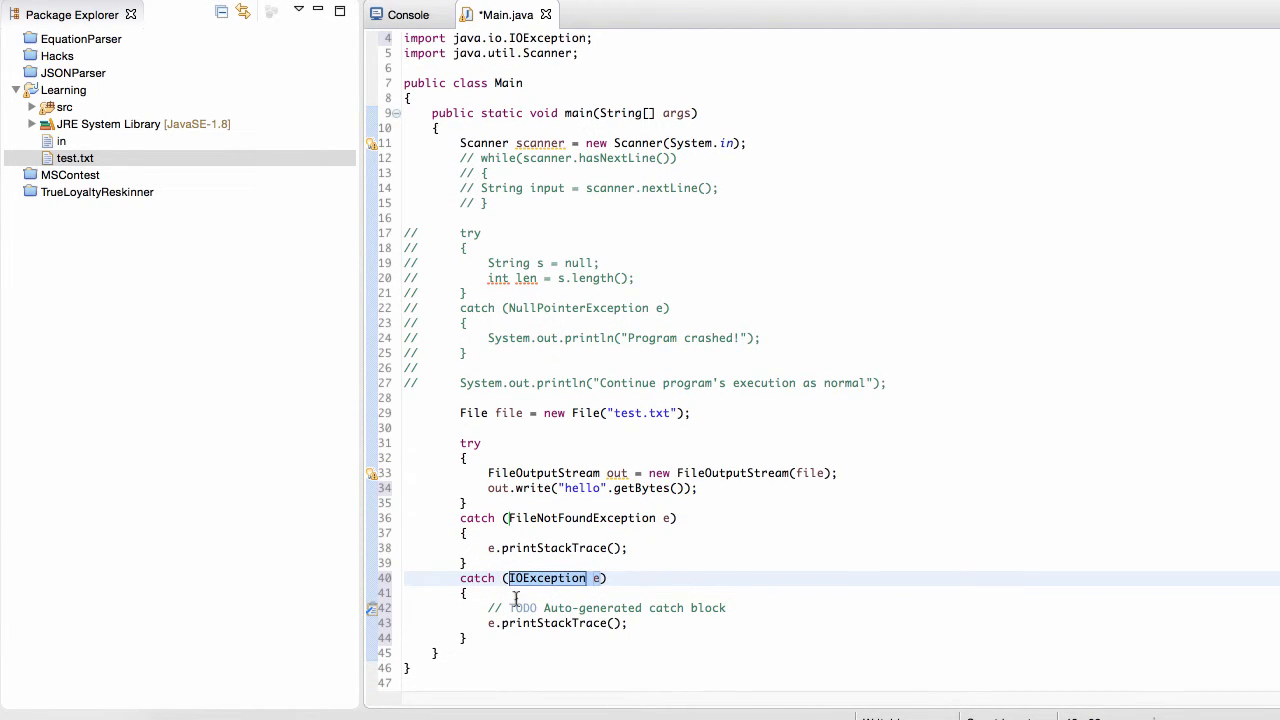
{"action": "left_click", "coordinate": [515, 607]}
{"action": "key", "text": "ctrl+d"}
{"action": "key", "text": "ctrl+shift+o"}
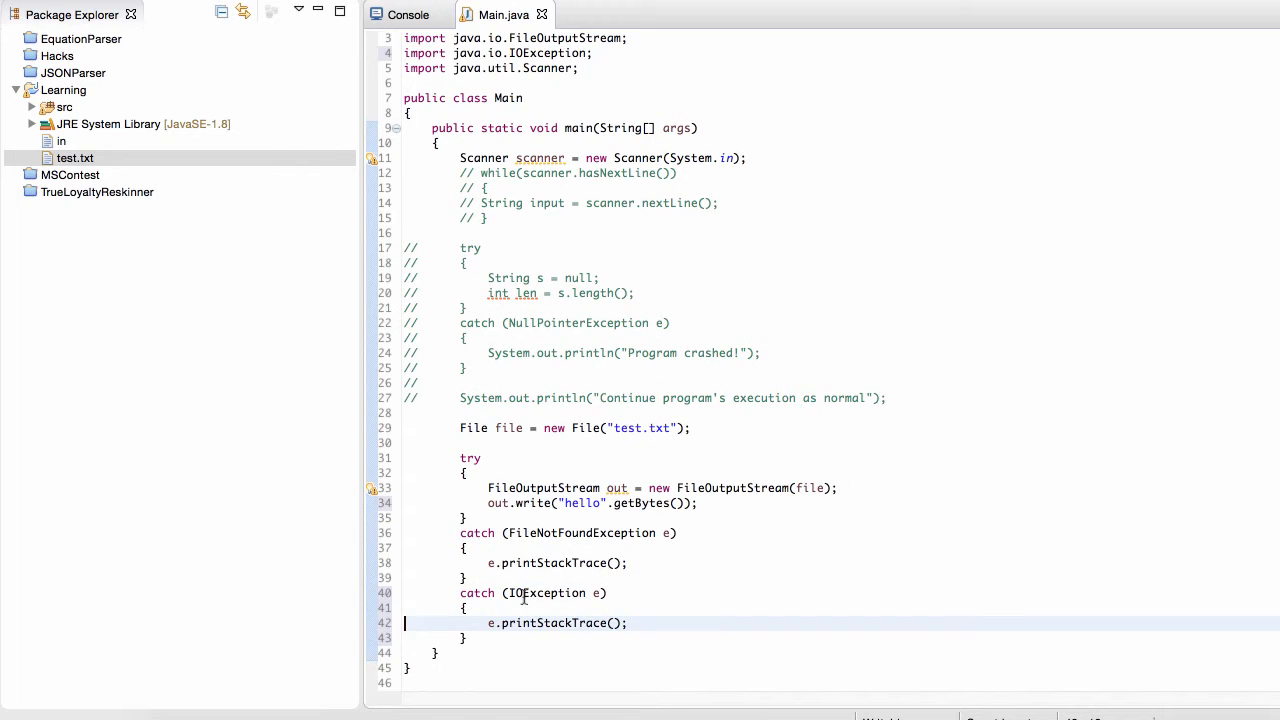
{"action": "key", "text": "ctrl+s"}
{"action": "mouse_move", "coordinate": [546, 593]}
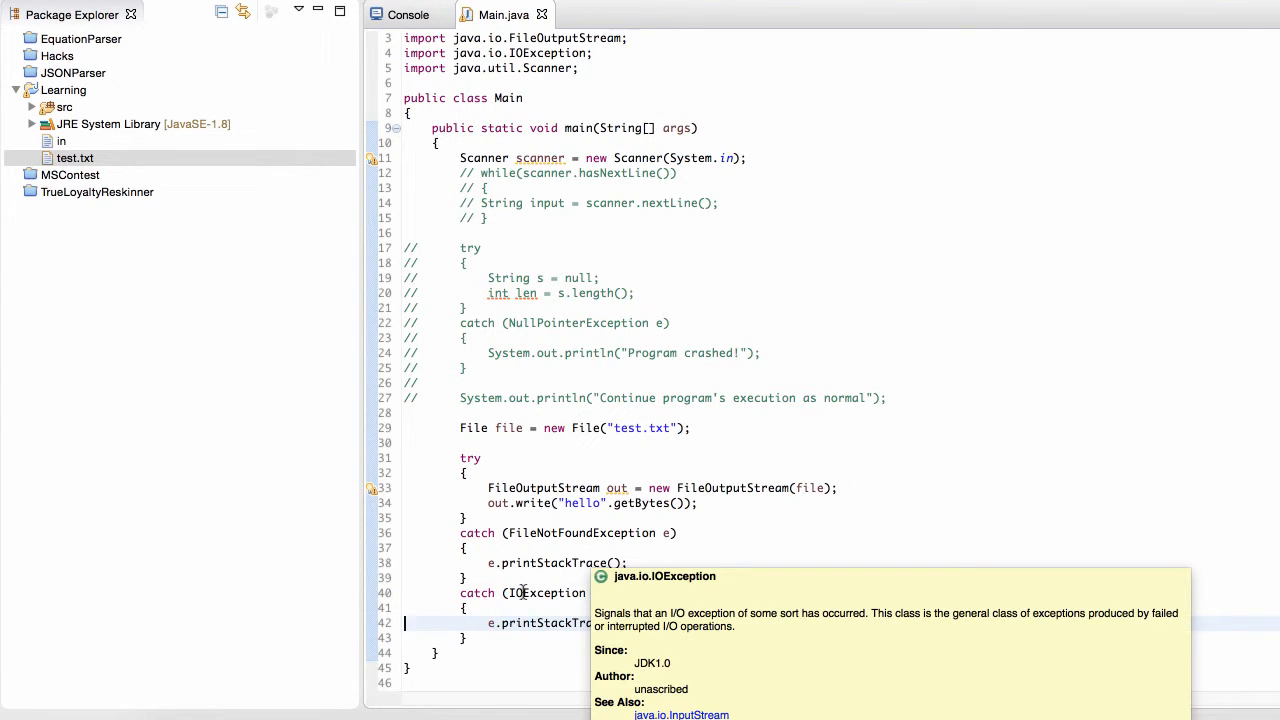
{"action": "double_click", "coordinate": [522, 593]}
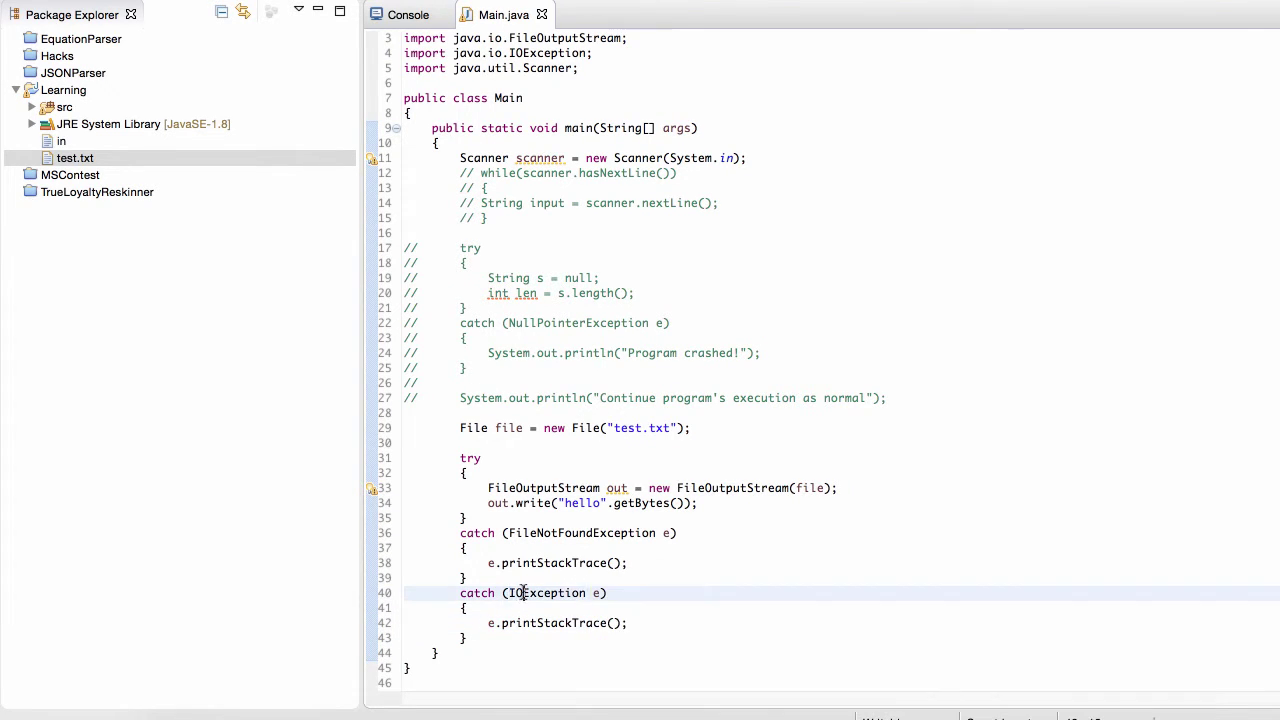
Step: Print "IO Exception. Couldn't finish writing the file" in the IOException catch and save
{"action": "left_click", "coordinate": [636, 628]}
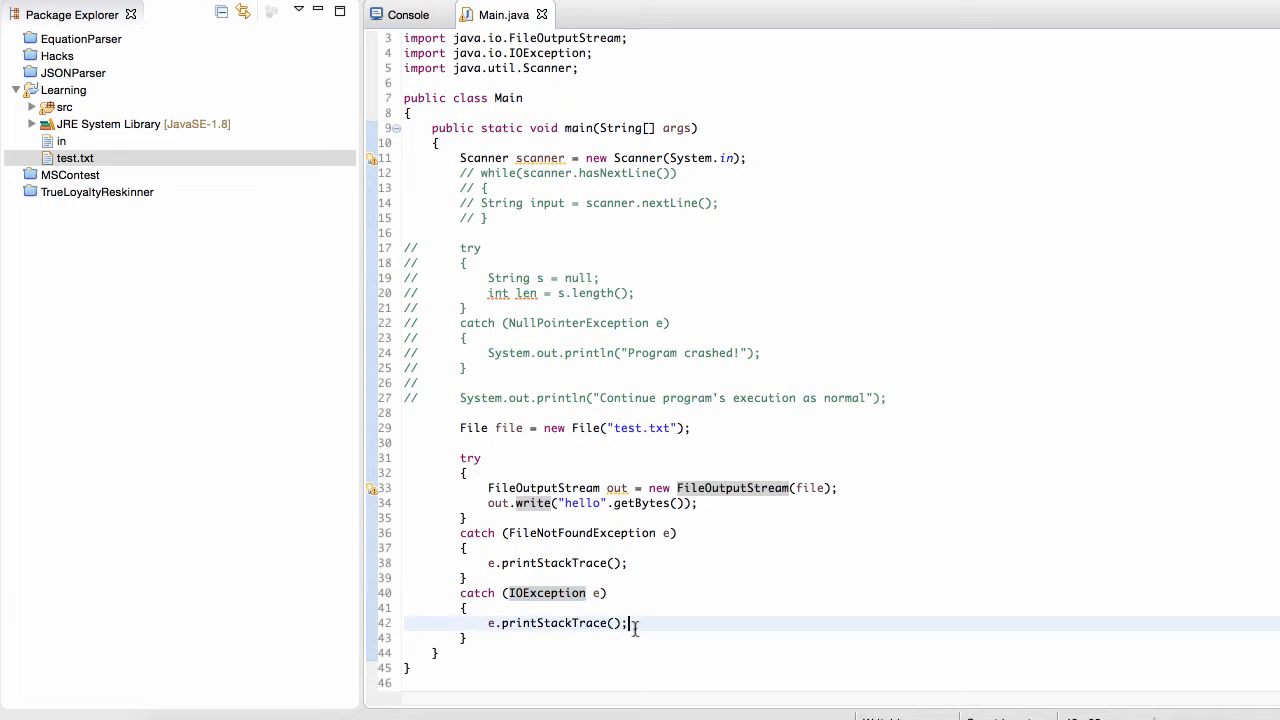
{"action": "key", "text": "Return"}
{"action": "type", "text": "Sys"}
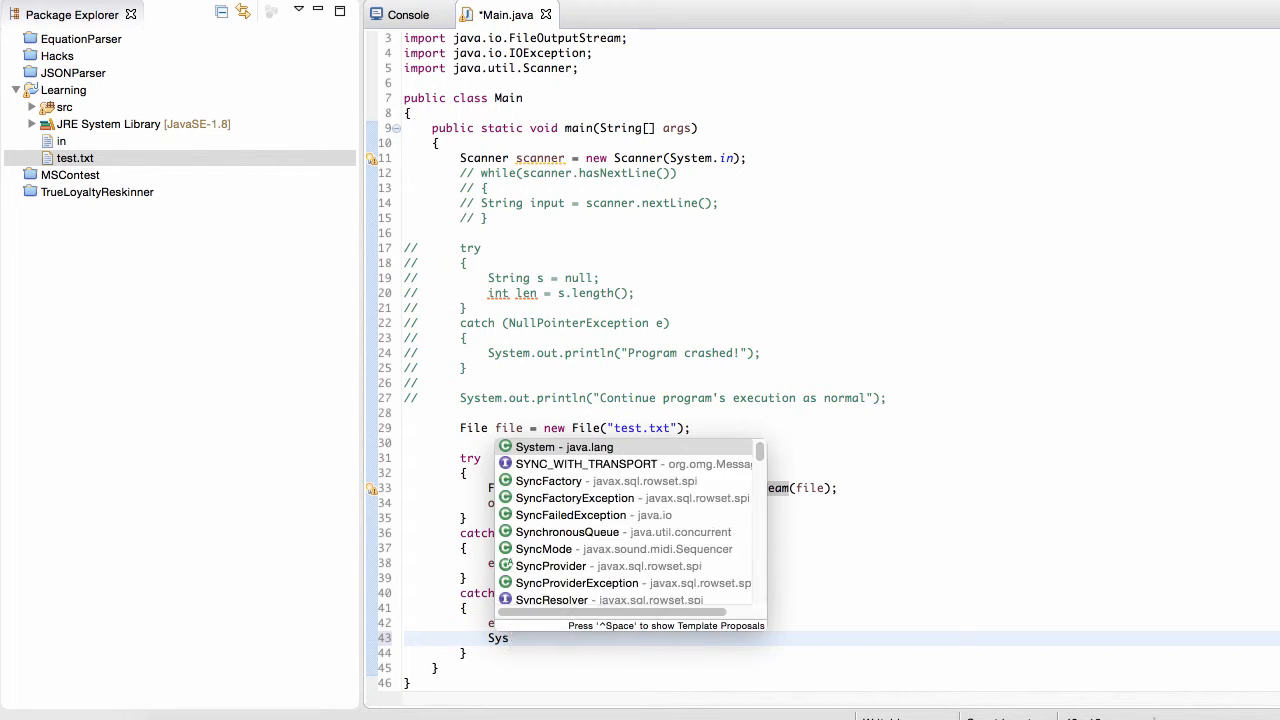
{"action": "type", "text": "tem.out.print"}
{"action": "key", "text": "Return"}
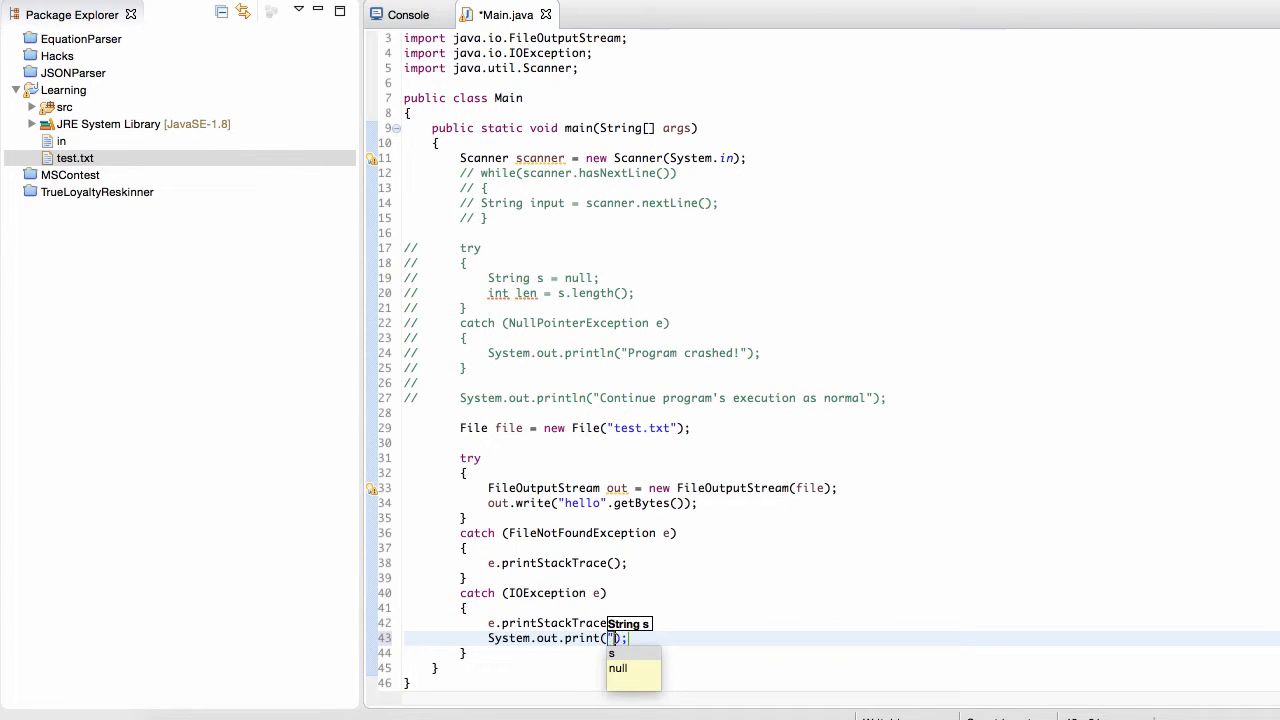
{"action": "type", "text": "\"IO Exception. c"}
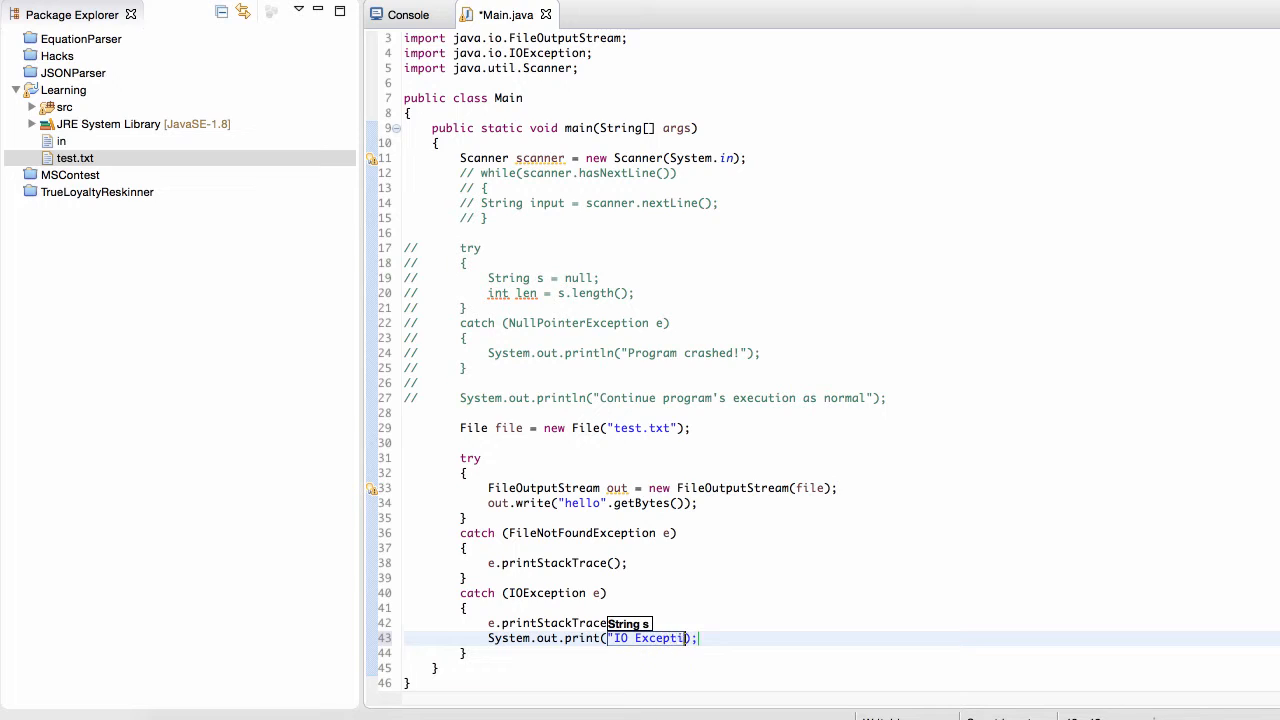
{"action": "type", "text": "ould"}
{"action": "key", "text": "BackSpace"}
{"action": "key", "text": "BackSpace"}
{"action": "key", "text": "BackSpace"}
{"action": "type", "text": "Couldn't f"}
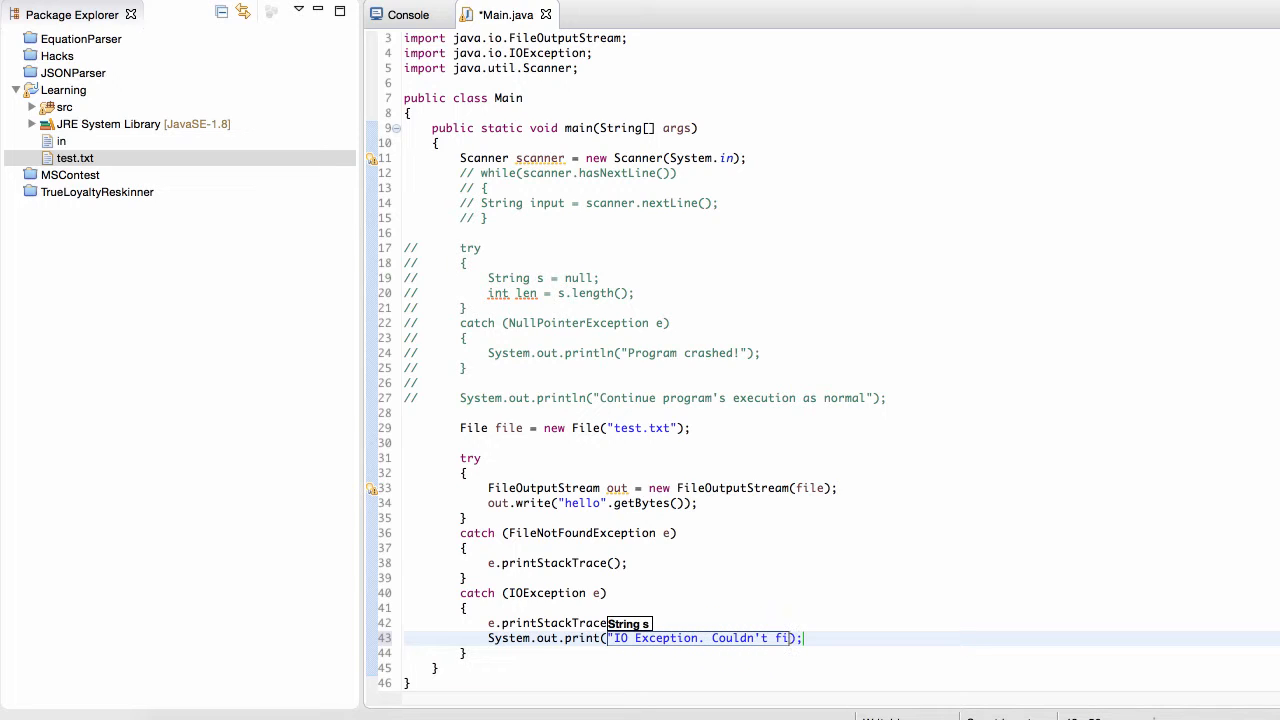
{"action": "type", "text": "inish writing the "}
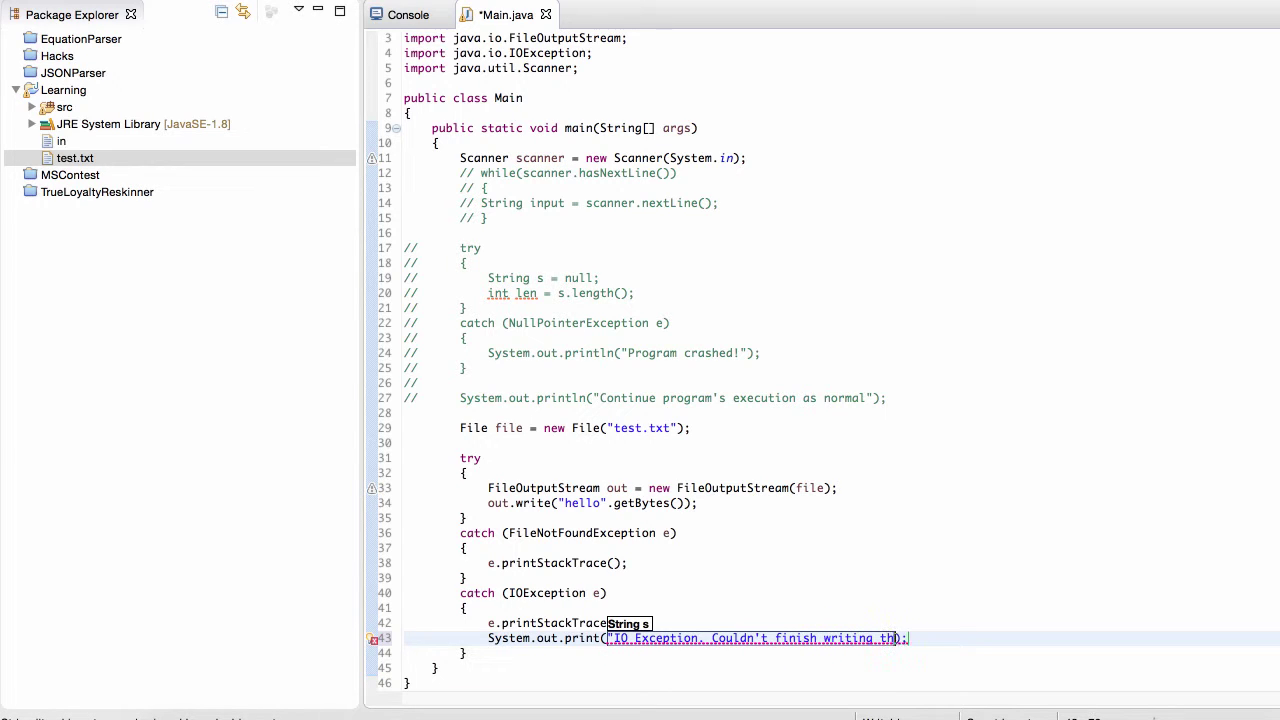
{"action": "type", "text": "file"}
{"action": "key", "text": "ctrl+s"}
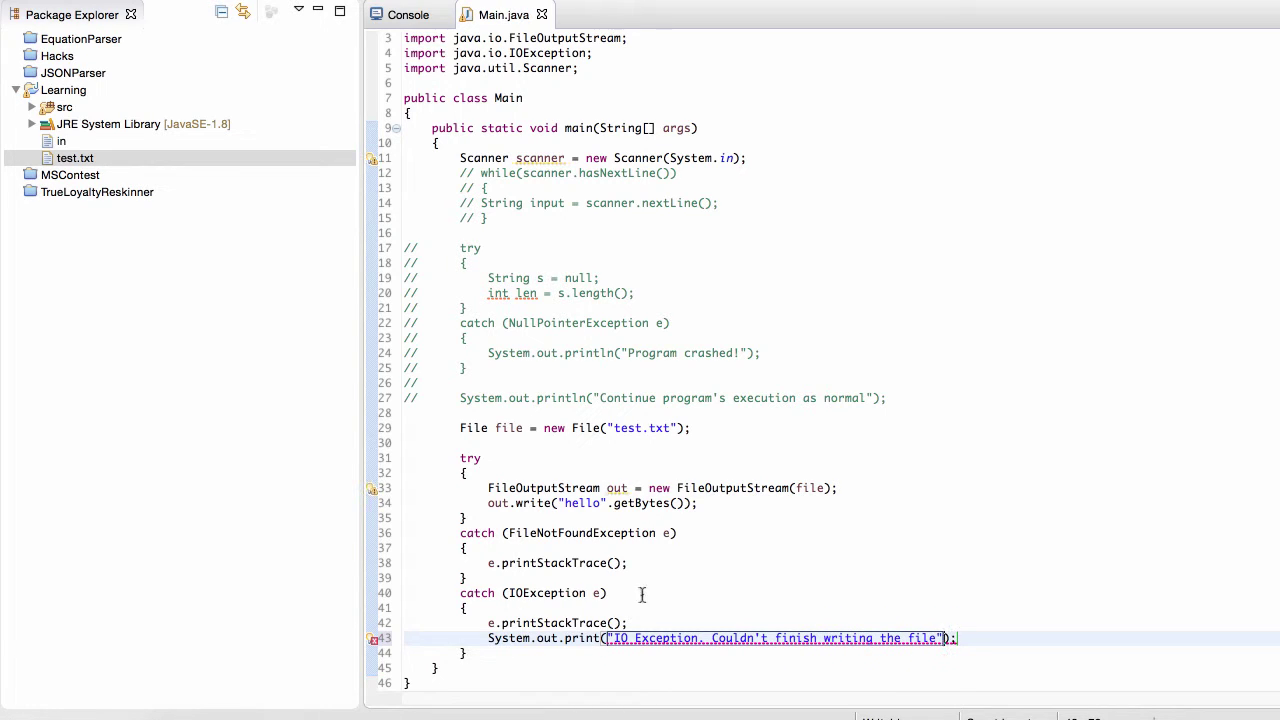
Step: Print "File wasn't found. Aborting write" in the FileNotFoundException catch and save
{"action": "left_click", "coordinate": [652, 562]}
{"action": "key", "text": "Return"}
{"action": "type", "text": "System."}
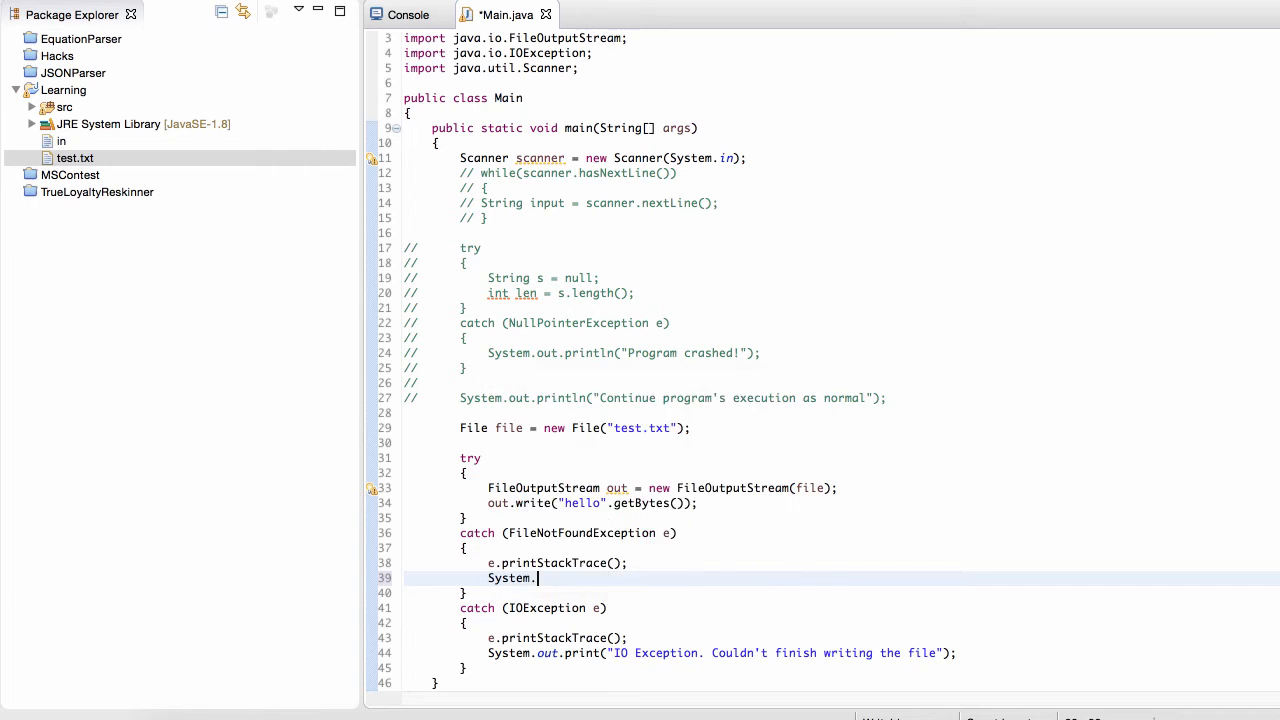
{"action": "type", "text": "out.prin"}
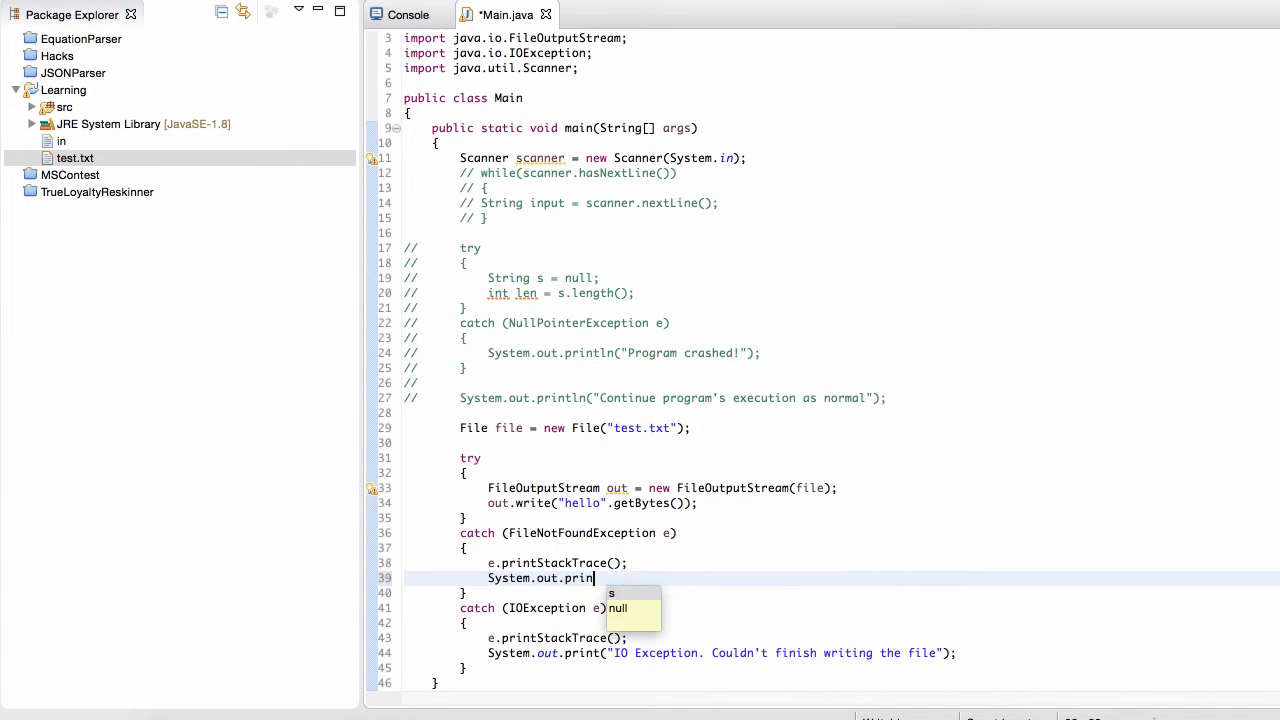
{"action": "type", "text": "t(\""}
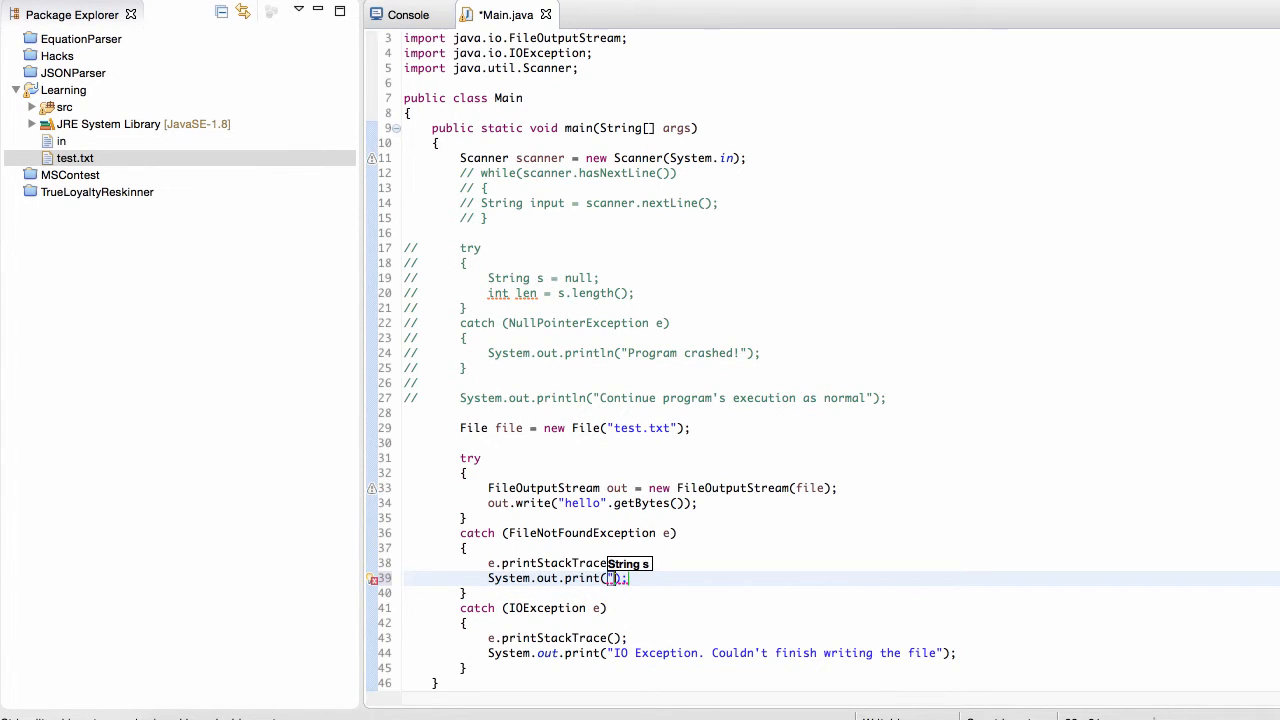
{"action": "type", "text": "File wasn't c"}
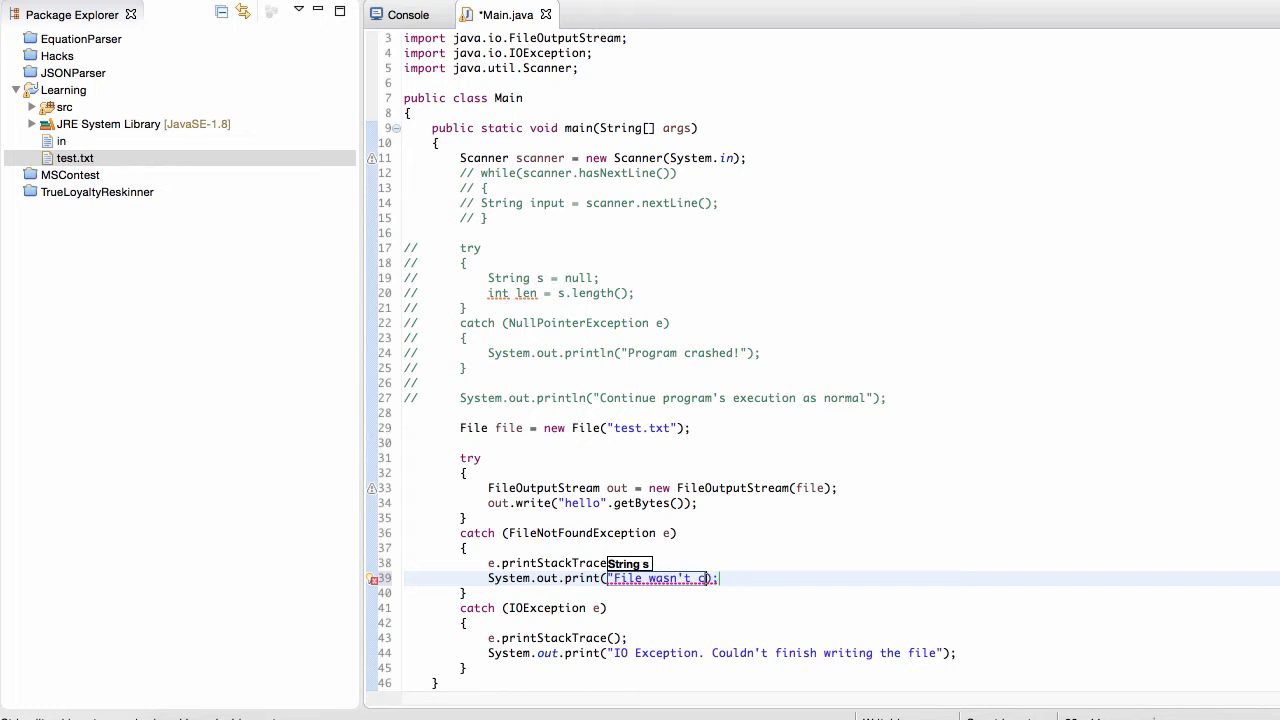
{"action": "key", "text": "BackSpace"}
{"action": "type", "text": "found. "}
{"action": "type", "text": "Aborting write"}
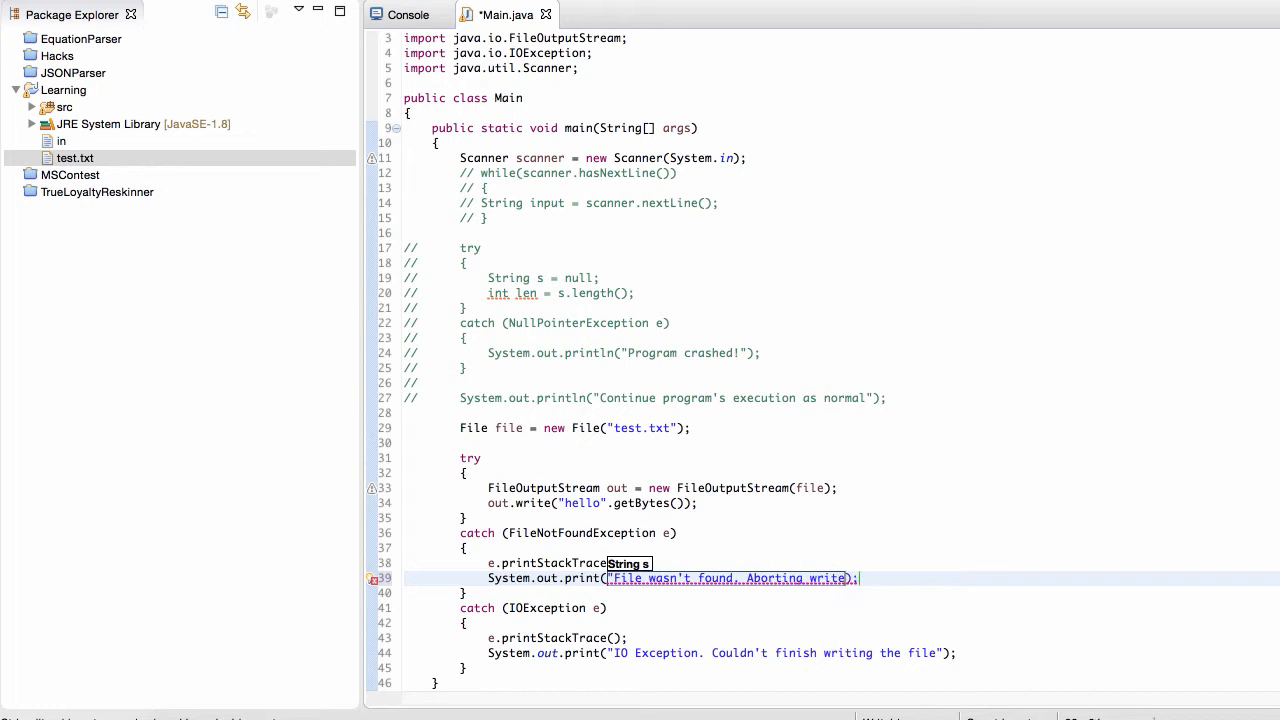
{"action": "type", "text": "\""}
{"action": "key", "text": "ctrl+s"}
{"action": "key", "text": "Up"}
{"action": "key", "text": "Up"}
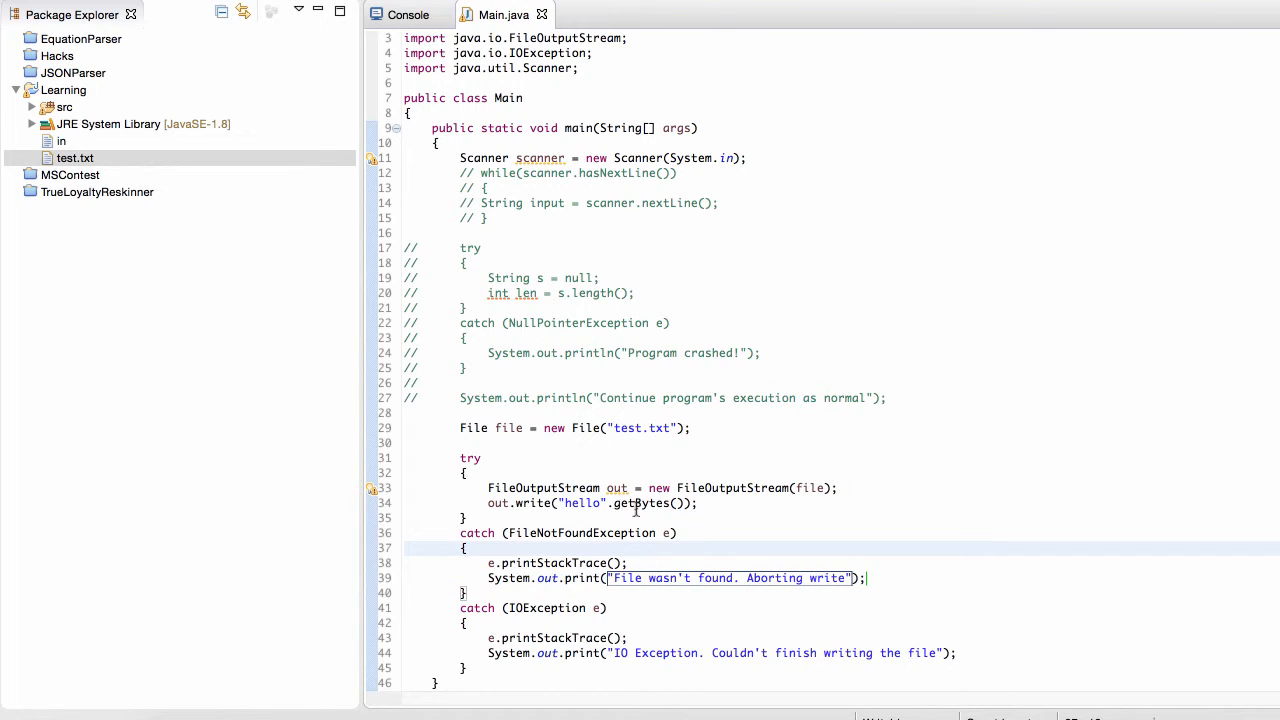
{"action": "left_click_drag", "start_coordinate": [670, 533], "coordinate": [537, 532]}
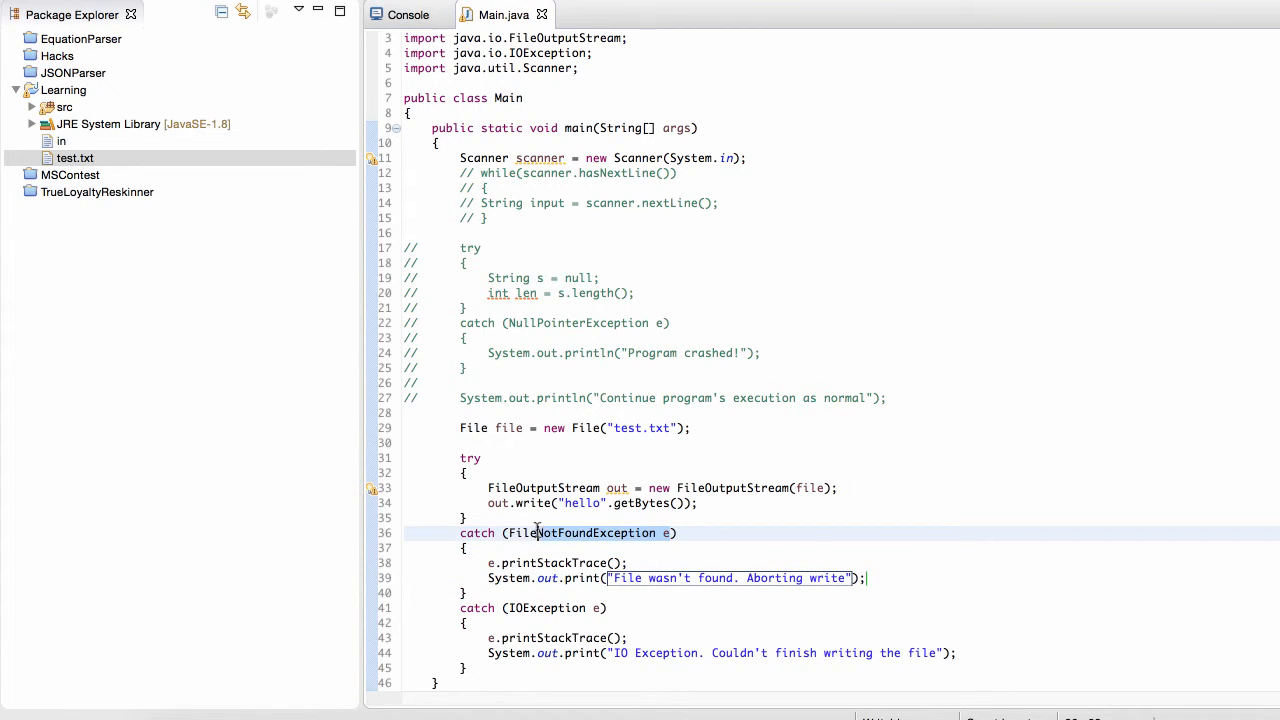
{"action": "left_click", "coordinate": [662, 533]}
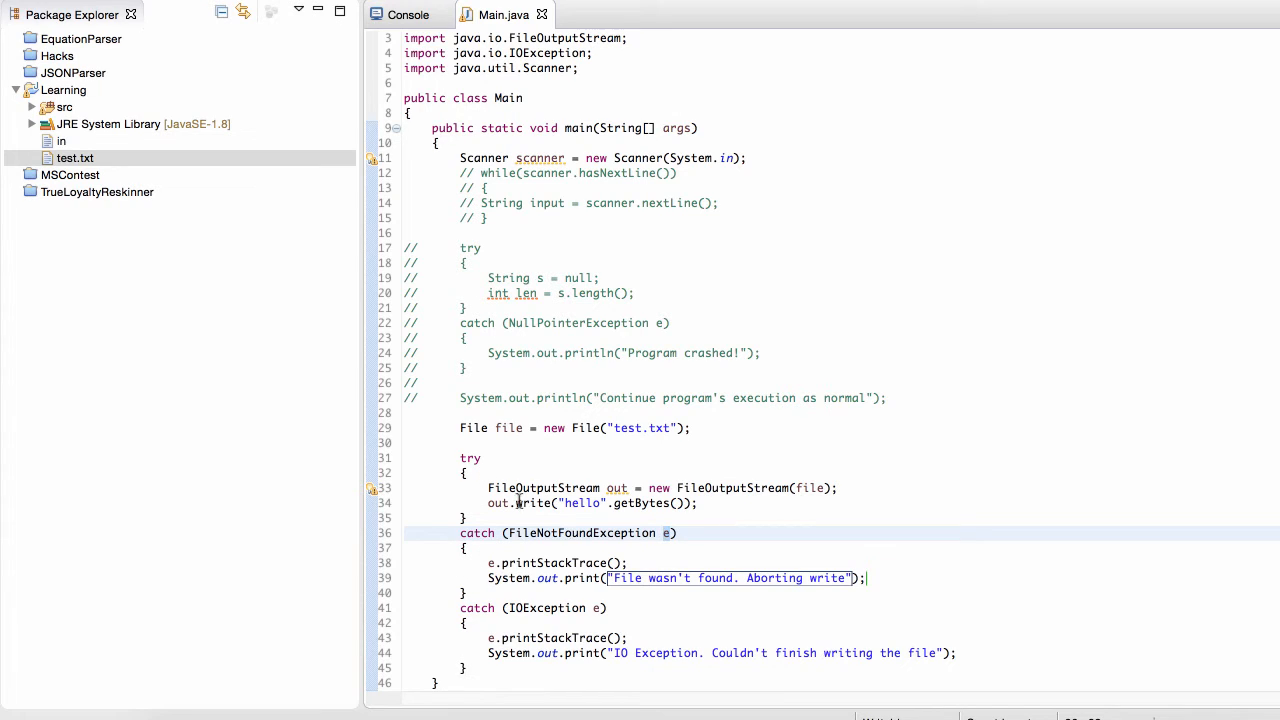
{"action": "scroll", "coordinate": [482, 480], "scroll_direction": "down", "scroll_amount": 1}
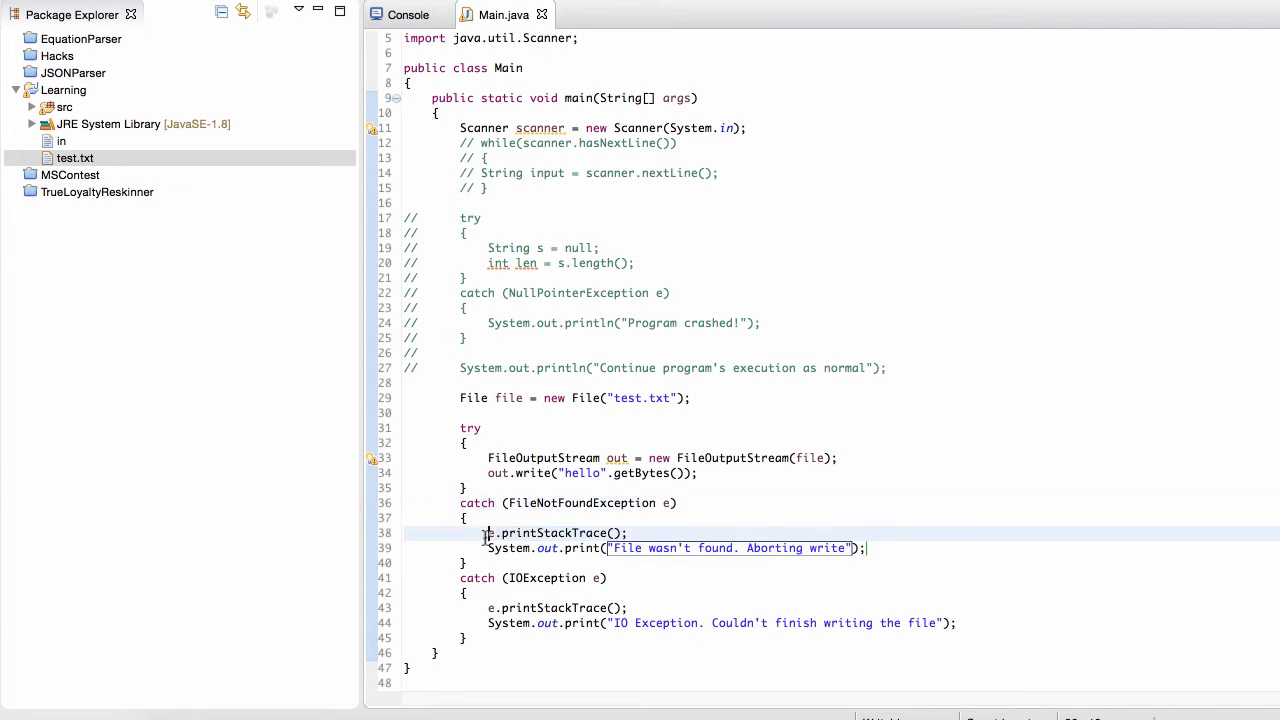
{"action": "left_click_drag", "start_coordinate": [488, 533], "coordinate": [908, 550]}
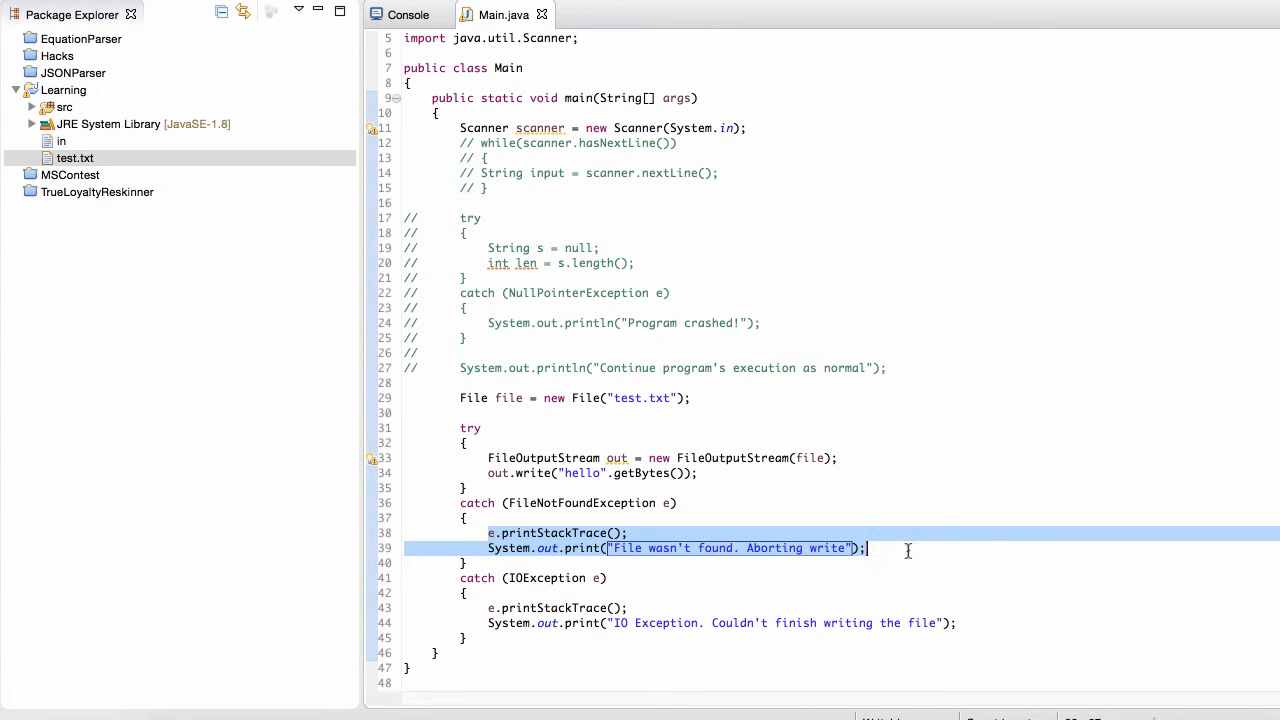
{"action": "left_click", "coordinate": [560, 537]}
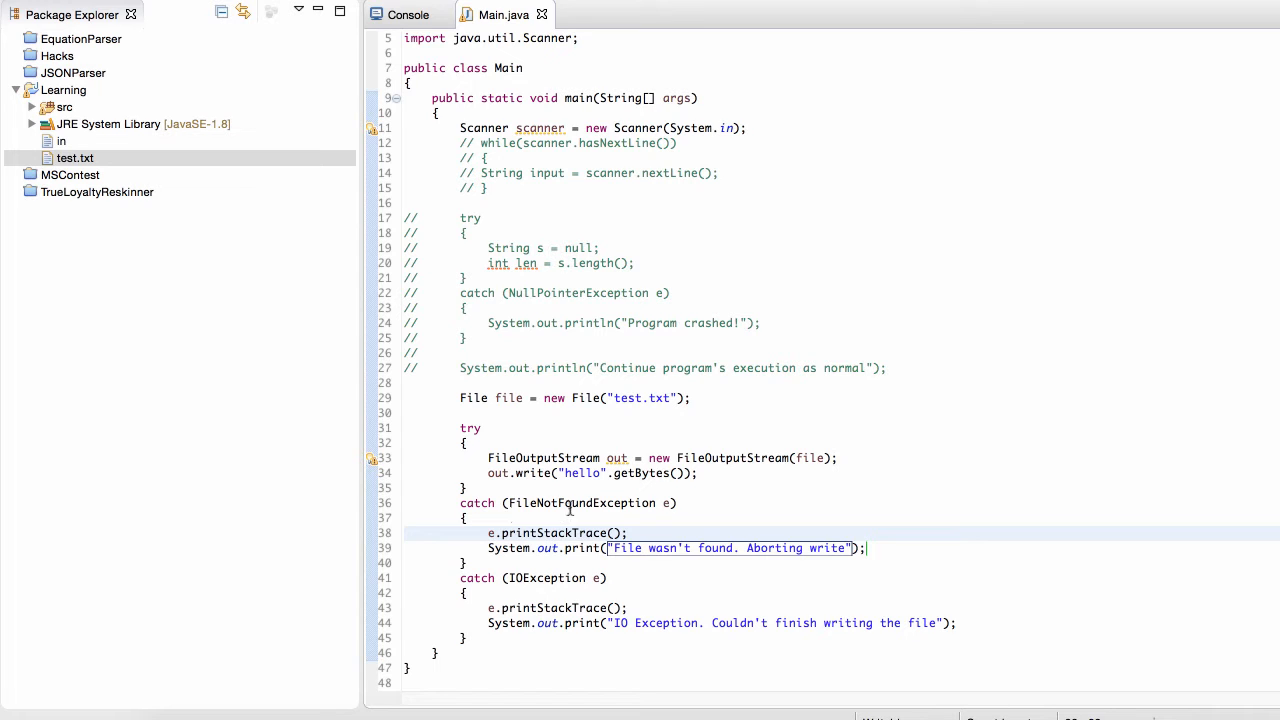
Step: Add out.close() right after the write call and save Main.java
{"action": "left_click", "coordinate": [700, 473]}
{"action": "key", "text": "Return"}
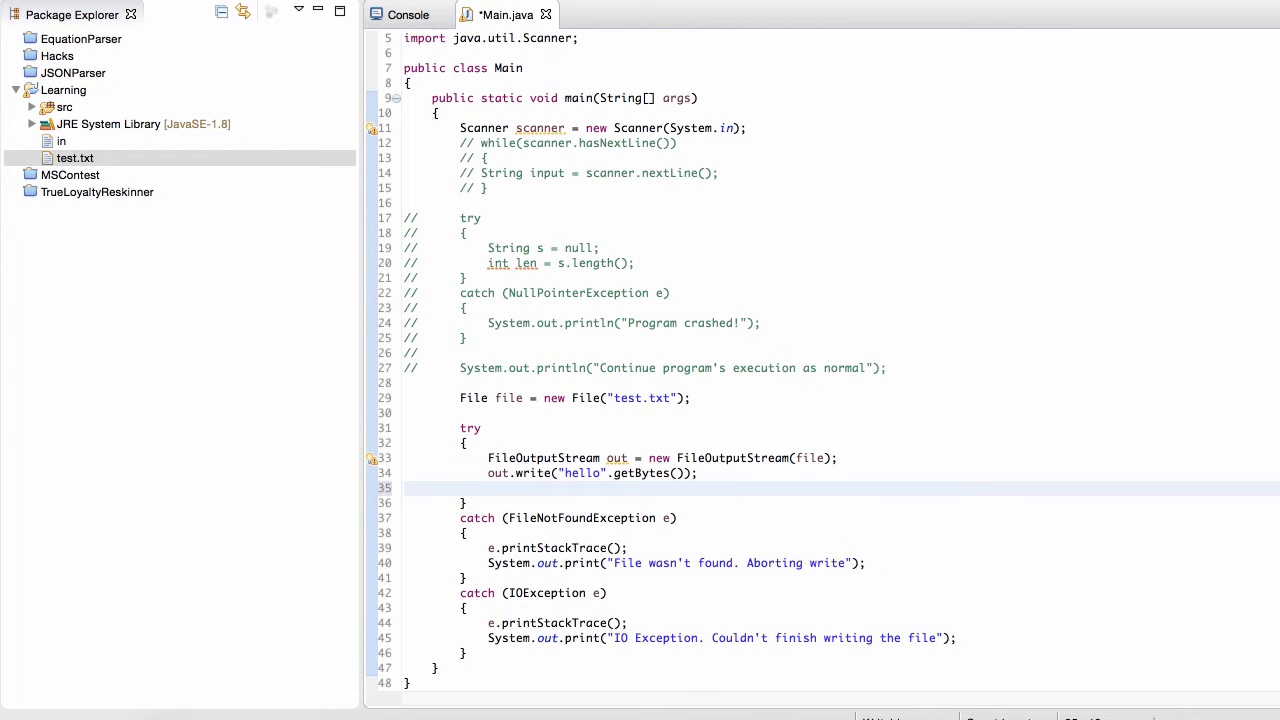
{"action": "type", "text": "out.cl"}
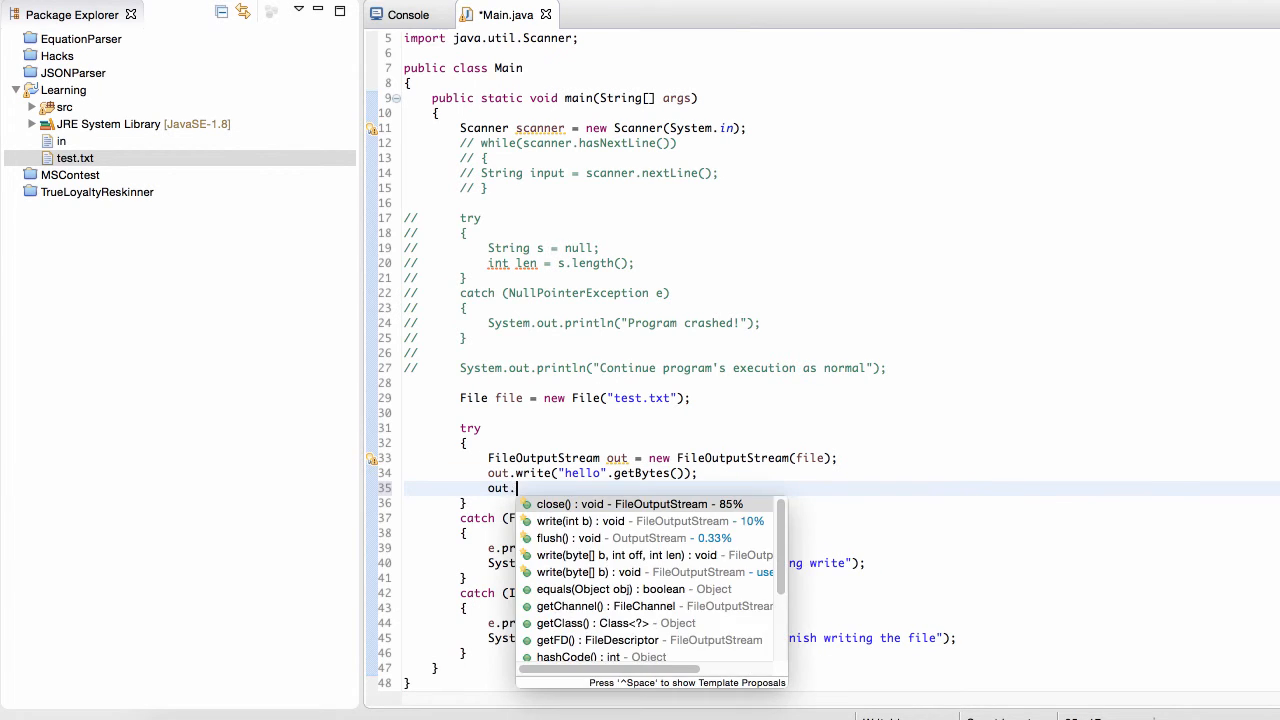
{"action": "key", "text": "Return"}
{"action": "key", "text": "ctrl+s"}
{"action": "scroll", "coordinate": [640, 480], "scroll_direction": "down", "scroll_amount": 1}
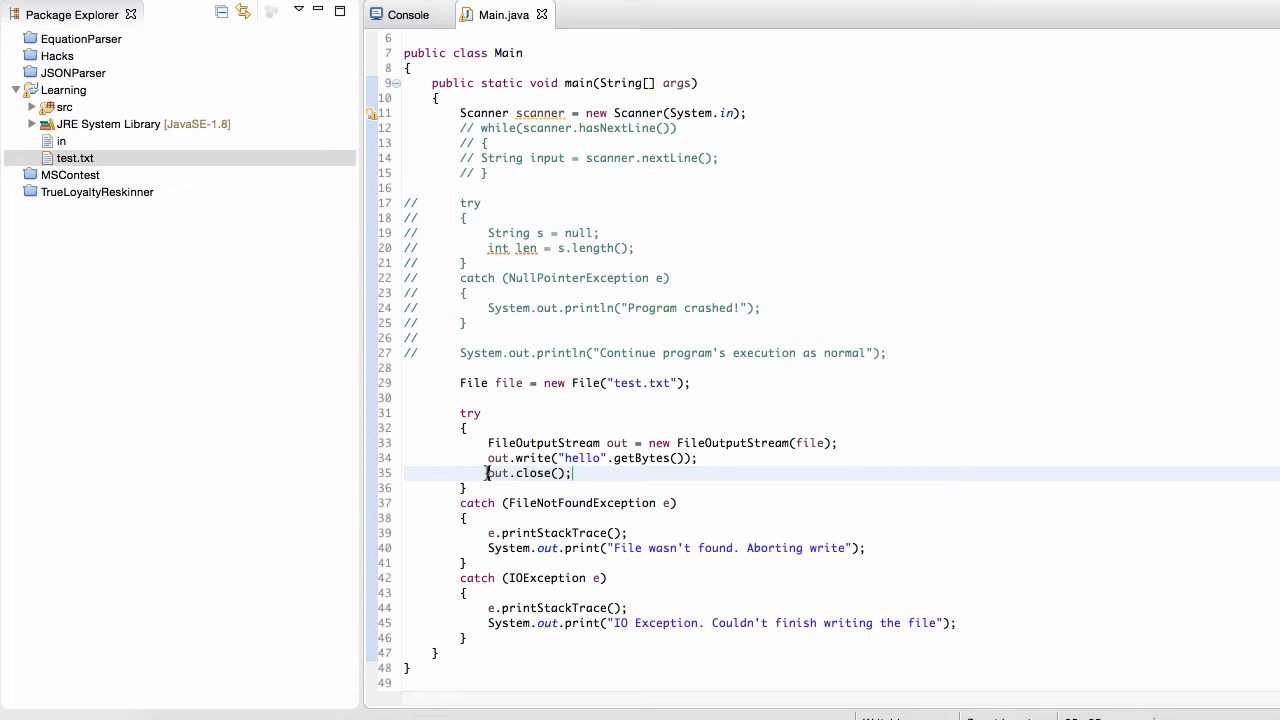
{"action": "left_click_drag", "start_coordinate": [487, 473], "coordinate": [581, 475]}
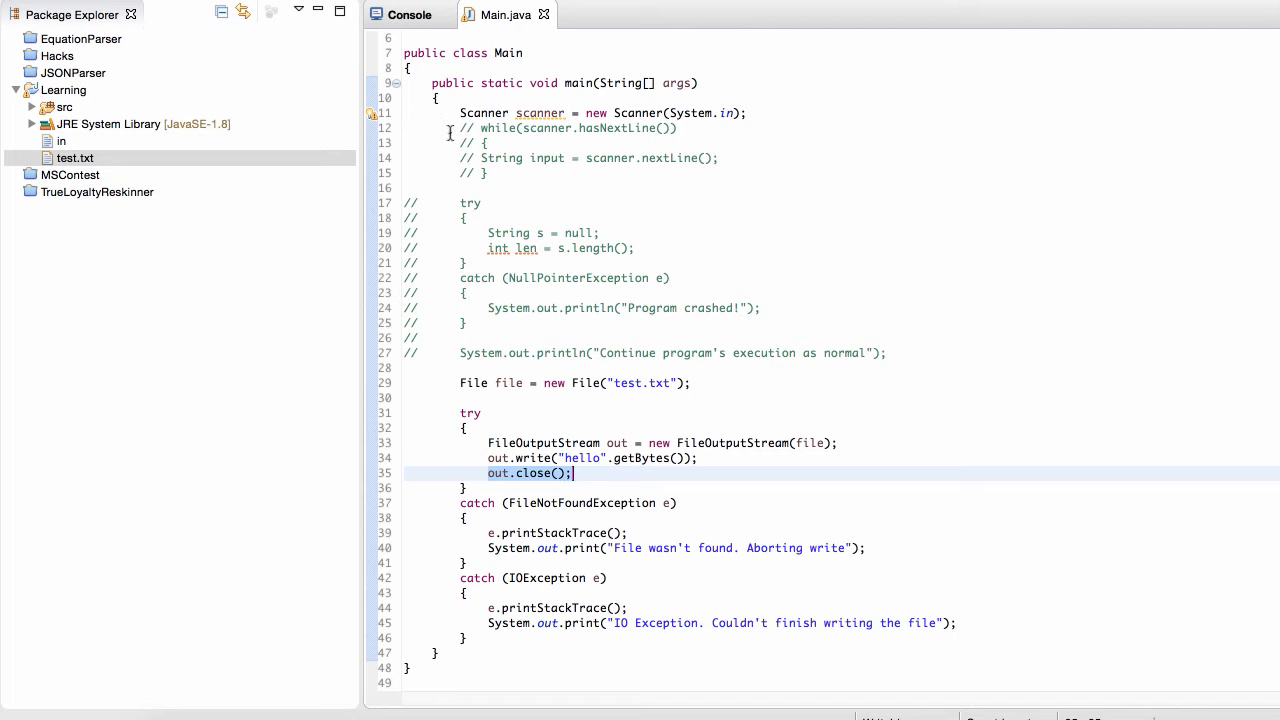
Step: Refresh the Learning project and open test.txt to confirm it contains hello
{"action": "left_click", "coordinate": [408, 14]}
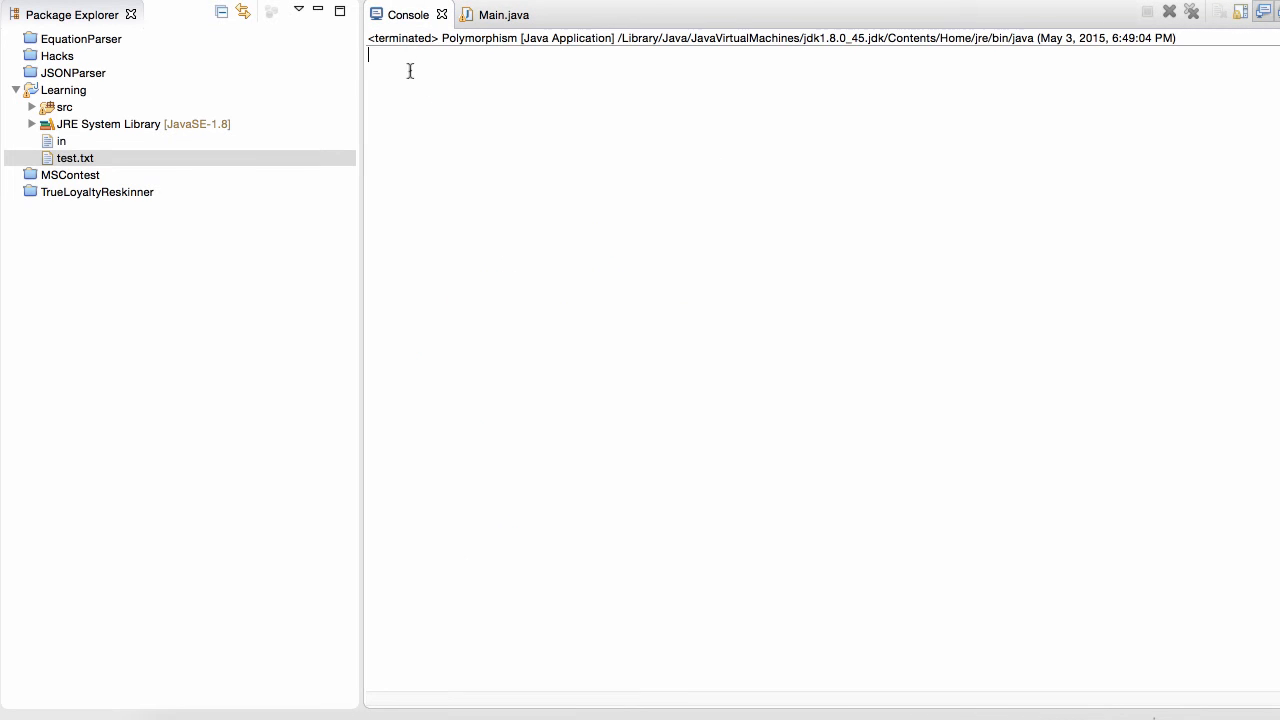
{"action": "left_click", "coordinate": [500, 14]}
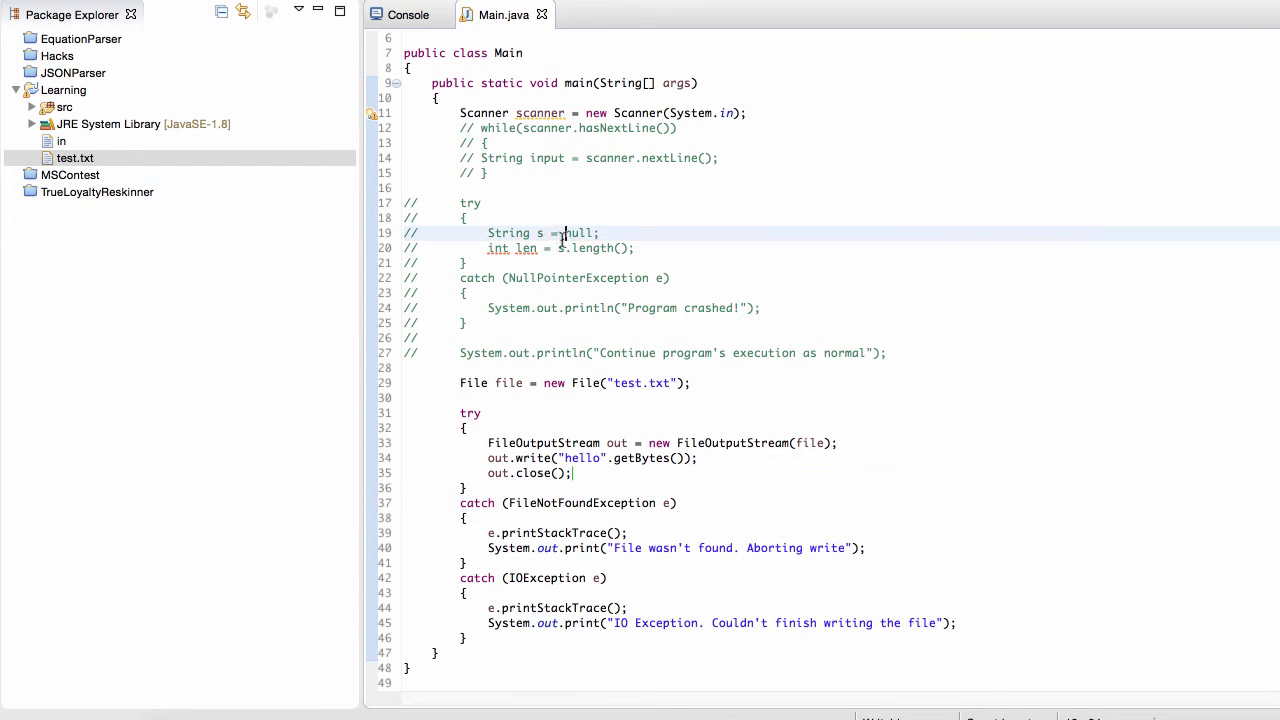
{"action": "left_click", "coordinate": [63, 90]}
{"action": "right_click", "coordinate": [80, 92]}
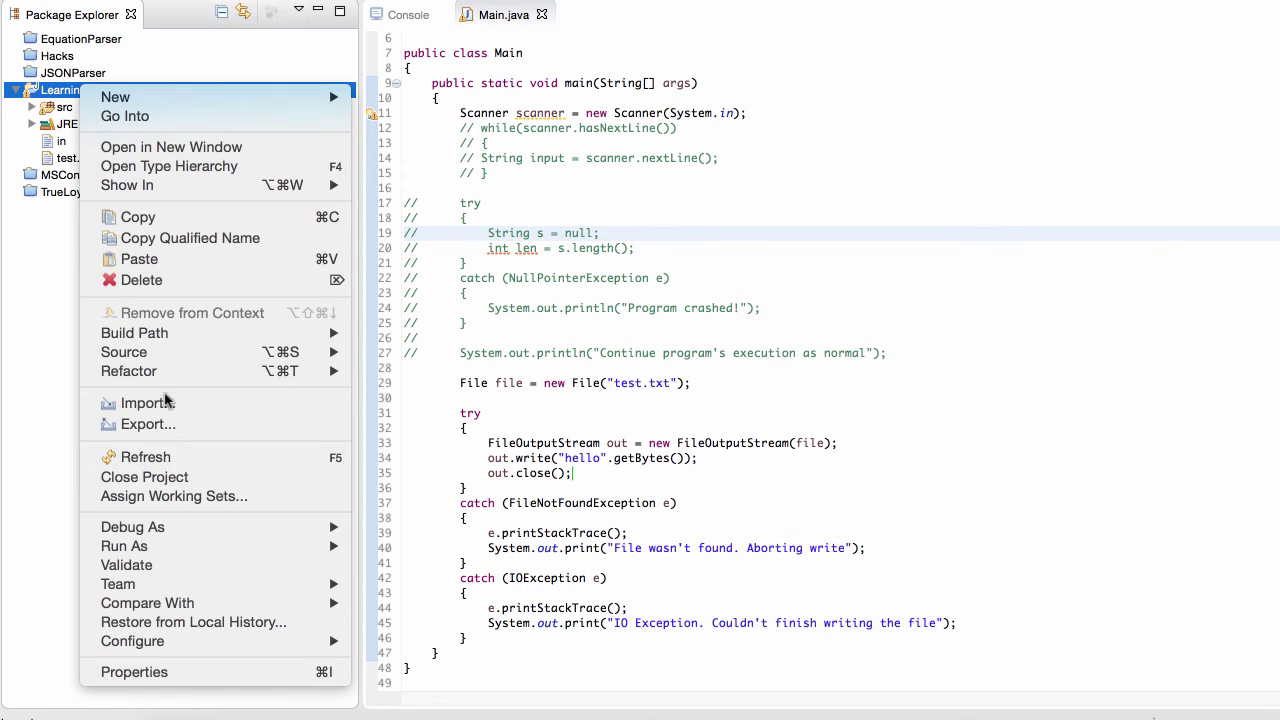
{"action": "left_click", "coordinate": [185, 462]}
{"action": "double_click", "coordinate": [78, 158]}
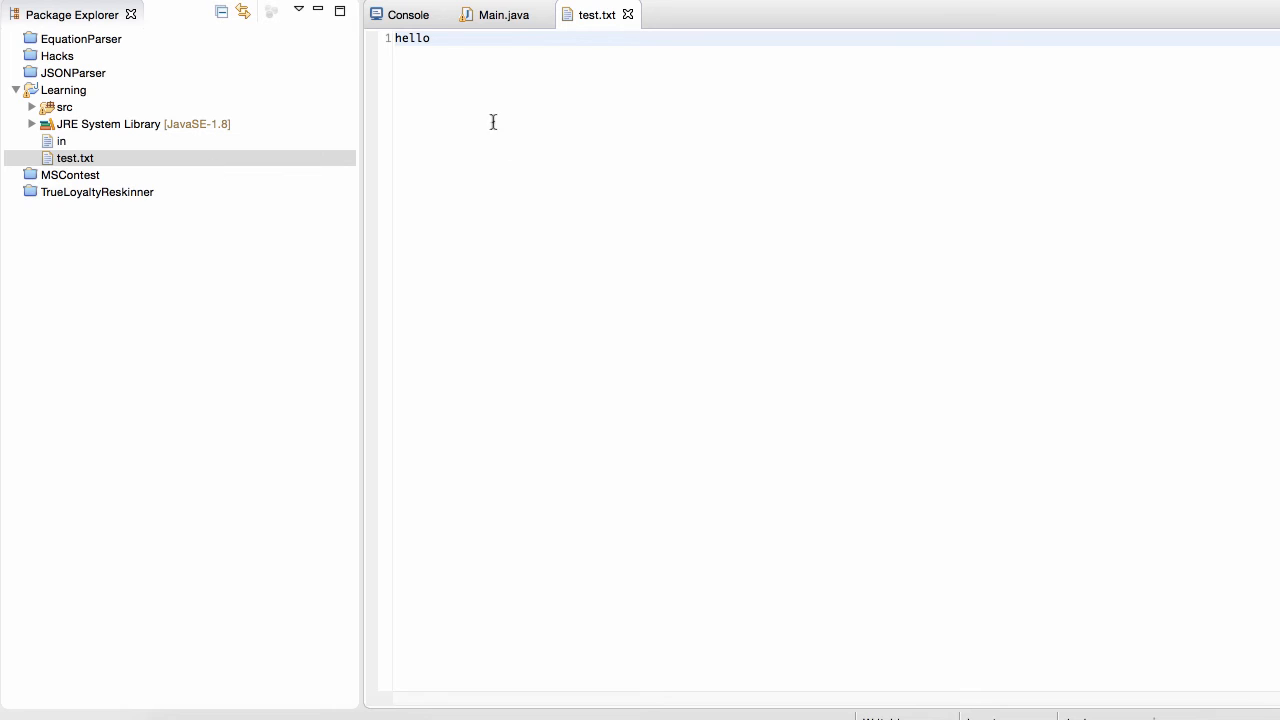
{"action": "left_click_drag", "start_coordinate": [432, 38], "coordinate": [400, 38]}
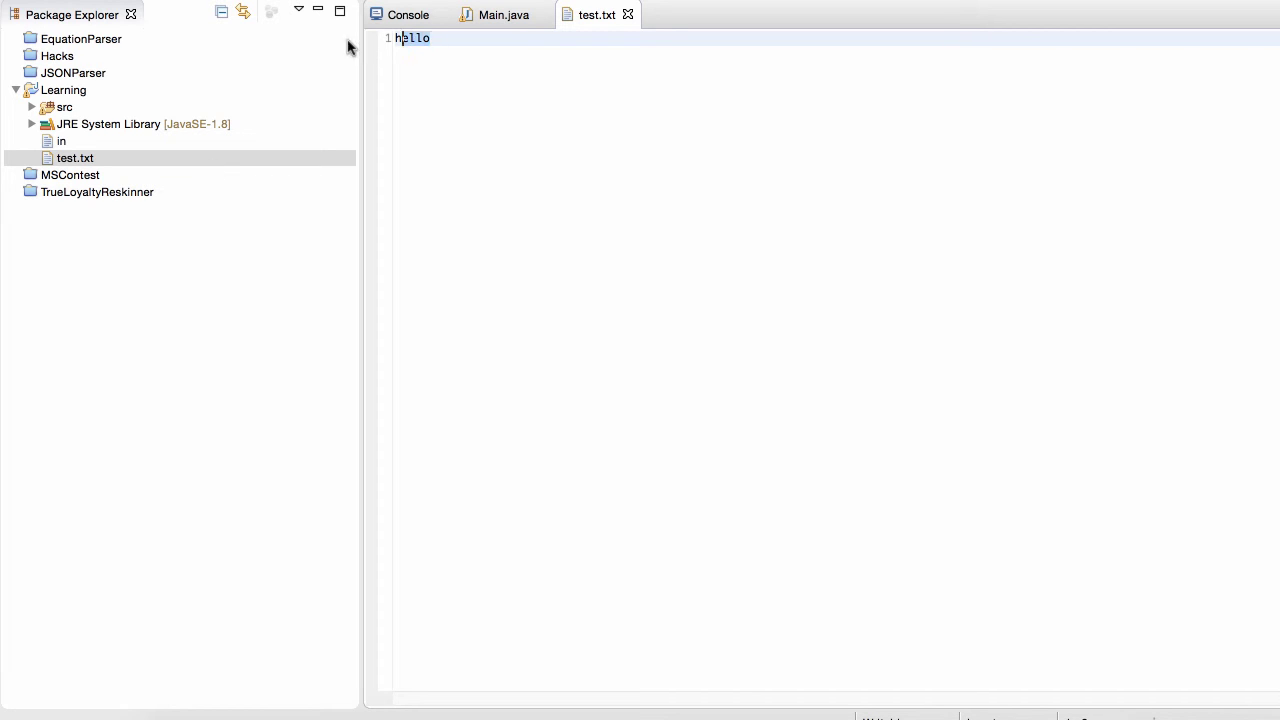
Step: Replace "hello" with "Trololo" in the write call and save Main.java
{"action": "left_click", "coordinate": [503, 14]}
{"action": "double_click", "coordinate": [581, 462]}
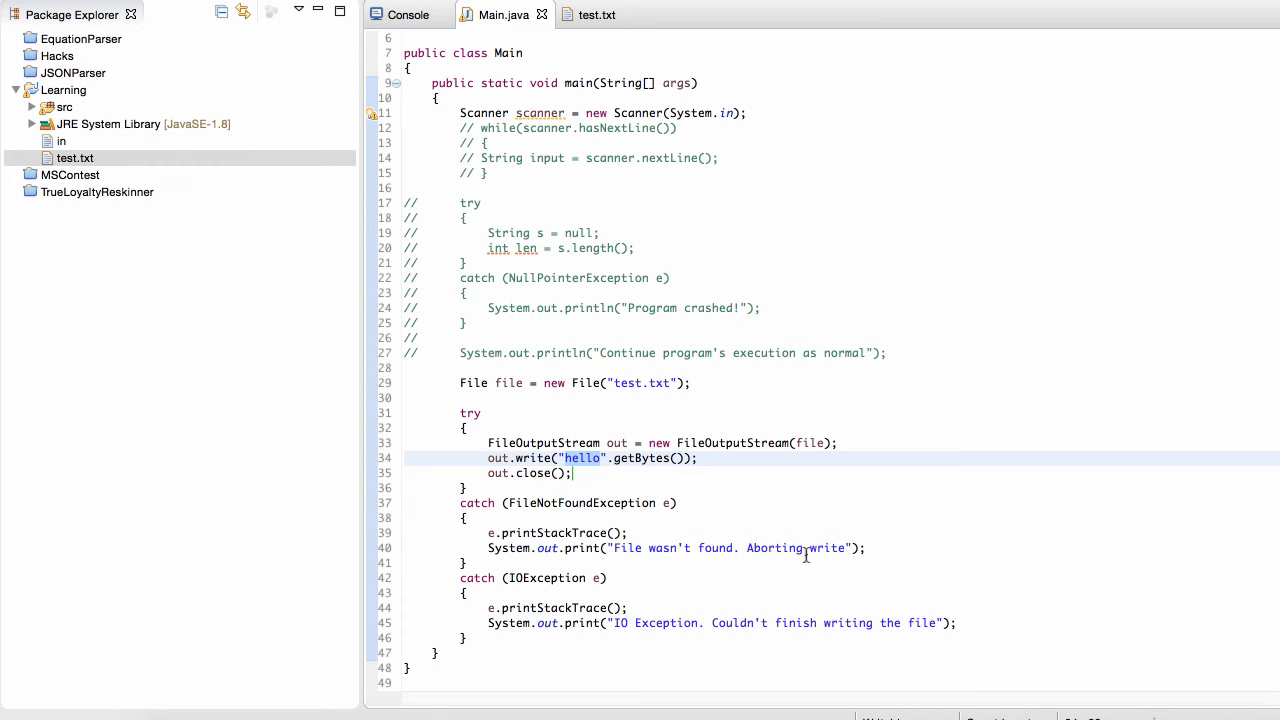
{"action": "key", "text": "BackSpace"}
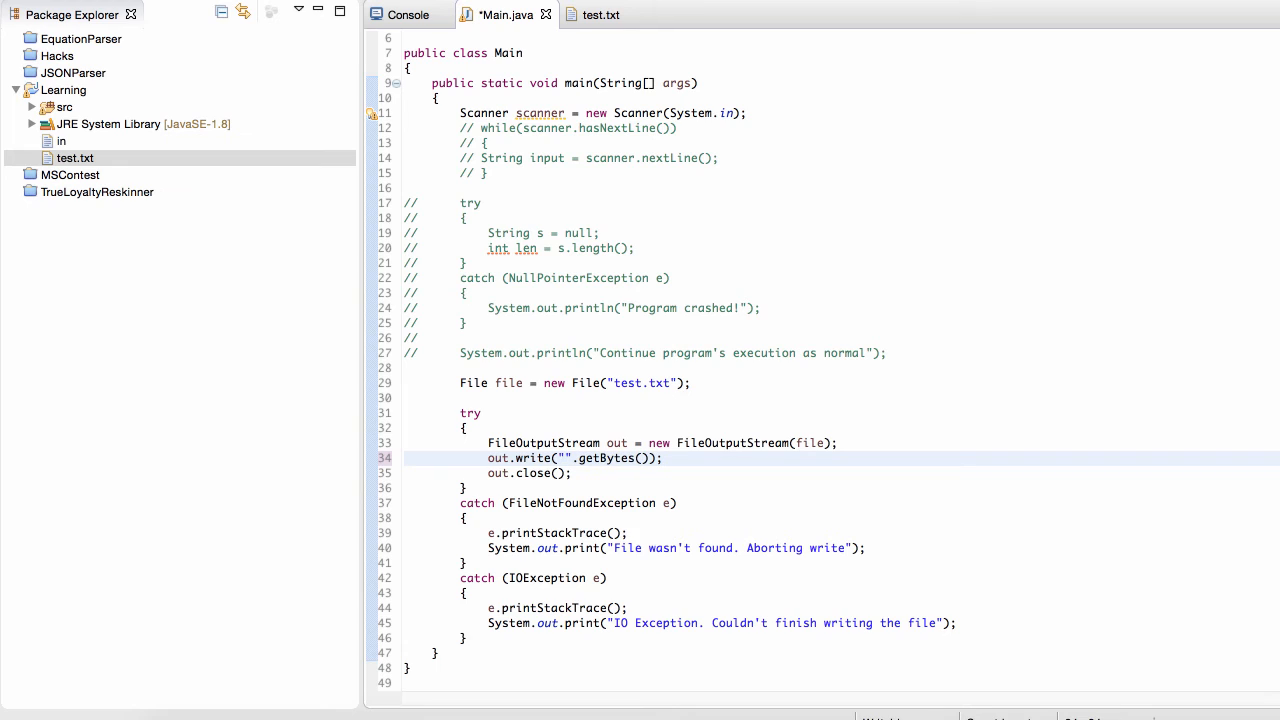
{"action": "type", "text": "Tre"}
{"action": "key", "text": "BackSpace"}
{"action": "type", "text": "ololo"}
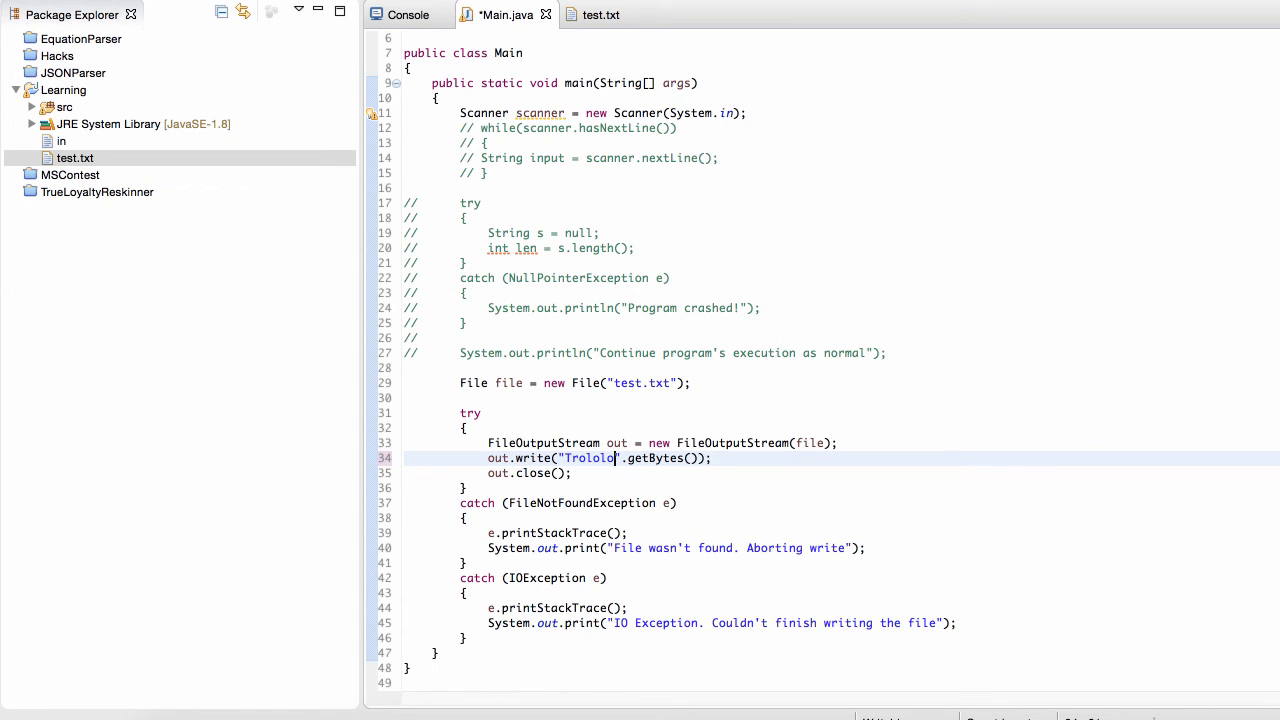
{"action": "key", "text": "ctrl+s"}
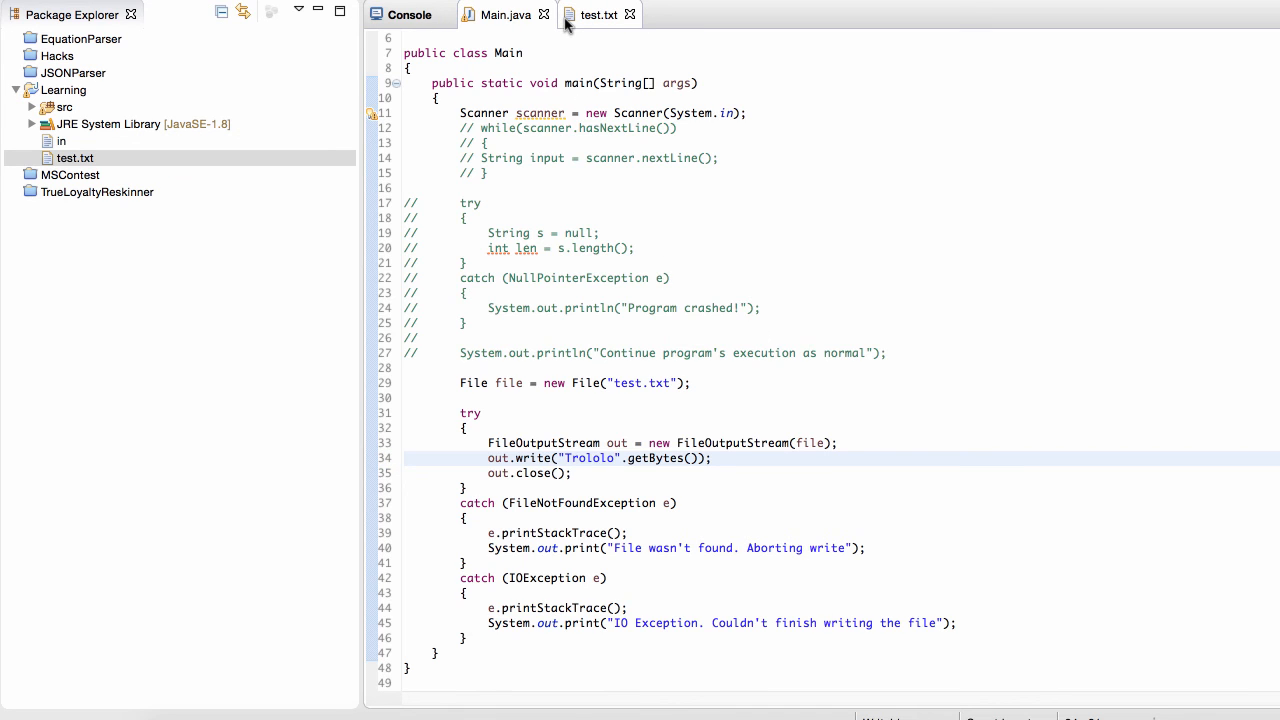
Step: Verify test.txt now contains Trololo, then return to Main.java
{"action": "left_click", "coordinate": [597, 14]}
{"action": "left_click", "coordinate": [443, 40]}
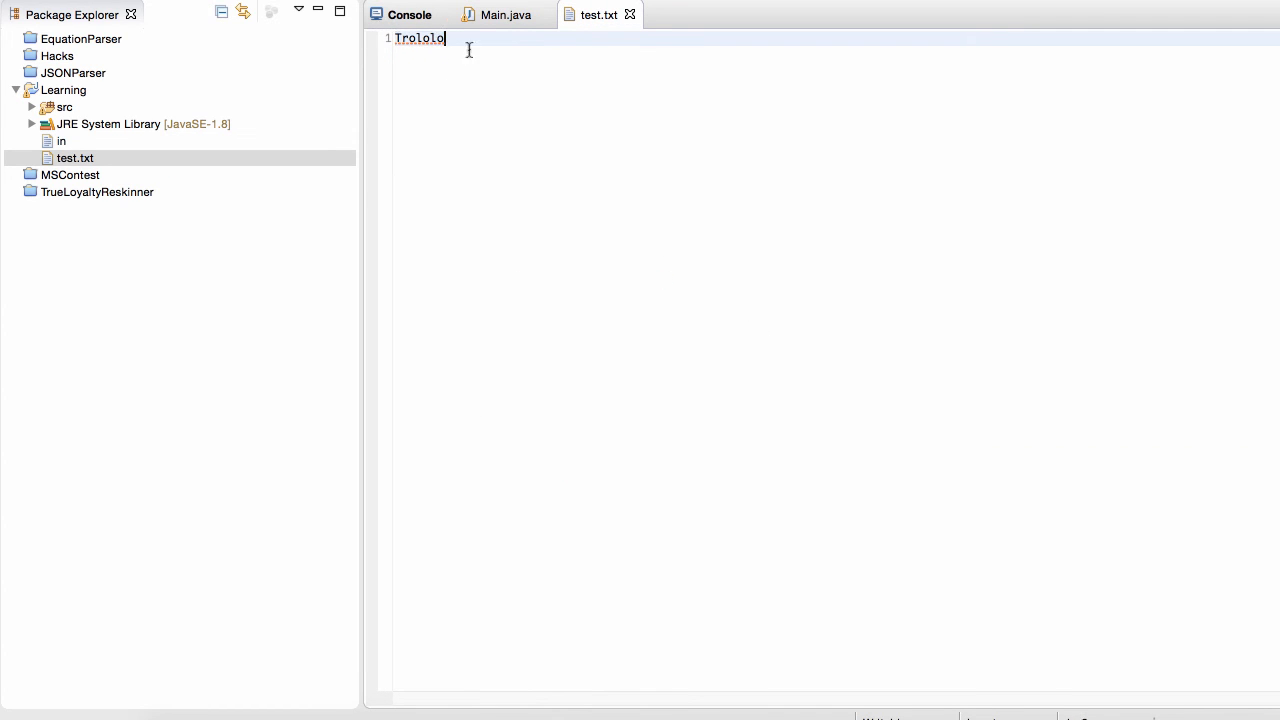
{"action": "left_click", "coordinate": [505, 14]}
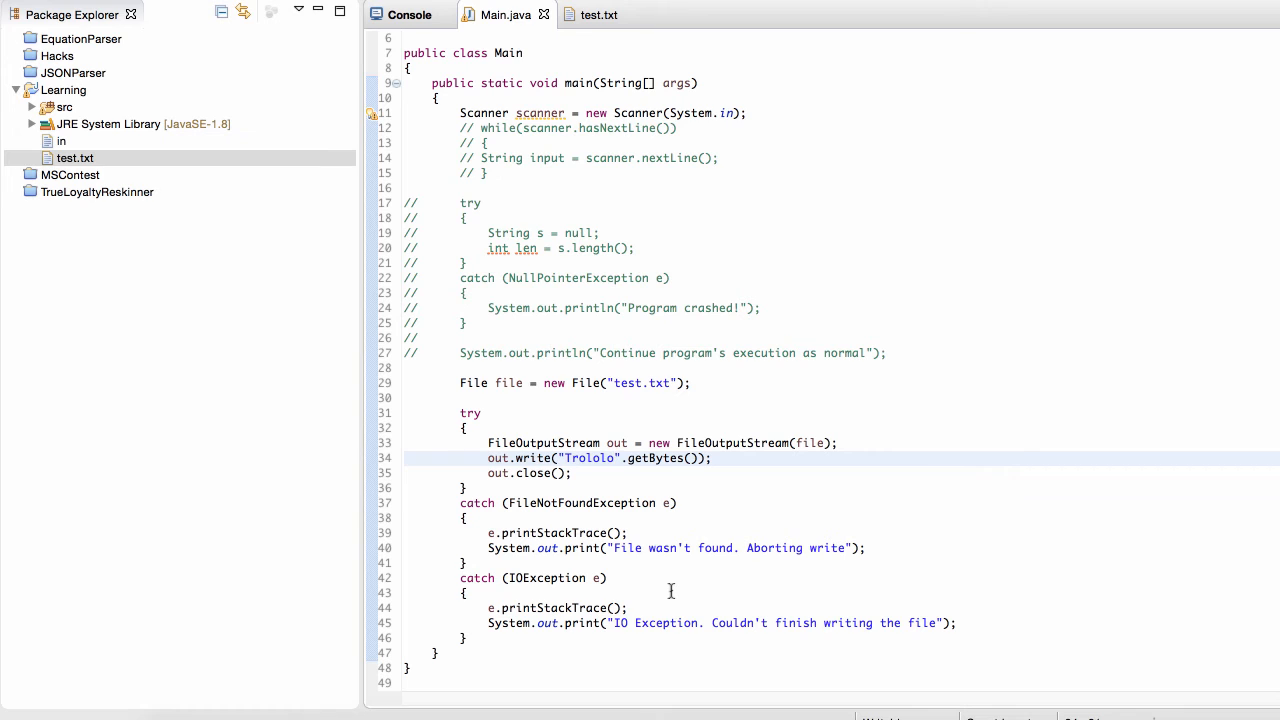